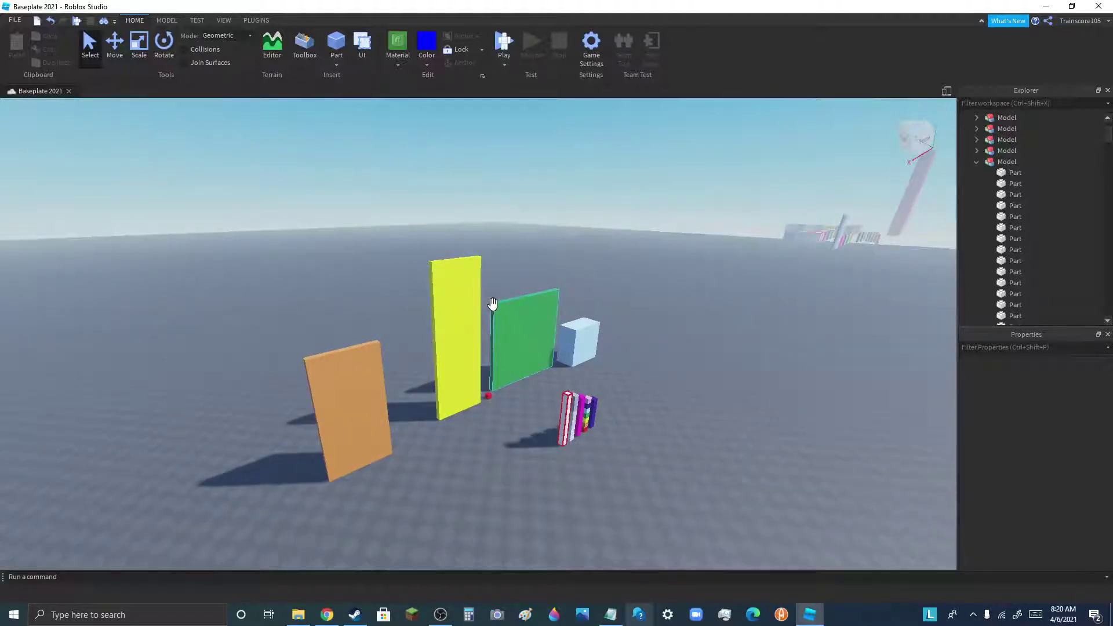
# - Examine the coloured panels and cubes on the baseplate, checking the small red cube between the yellow and green panels
pyautogui.scroll(5, 316, 347)
pyautogui.scroll(-4, 529, 236)
pyautogui.scroll(3, 530, 236)
pyautogui.scroll(-8, 377, 446)
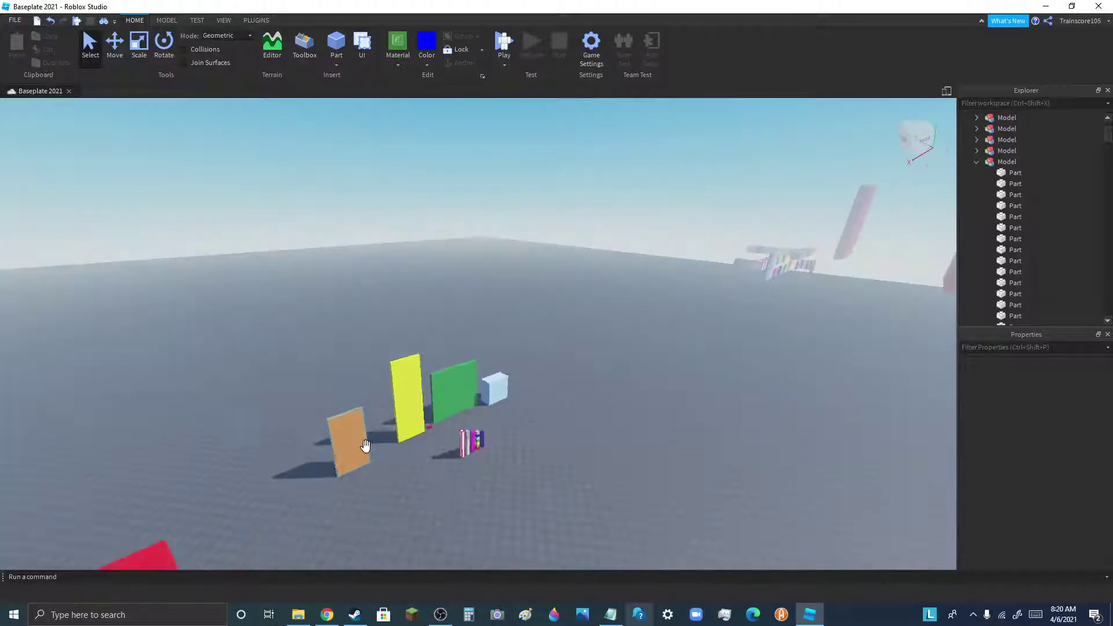
pyautogui.scroll(-8, 365, 445)
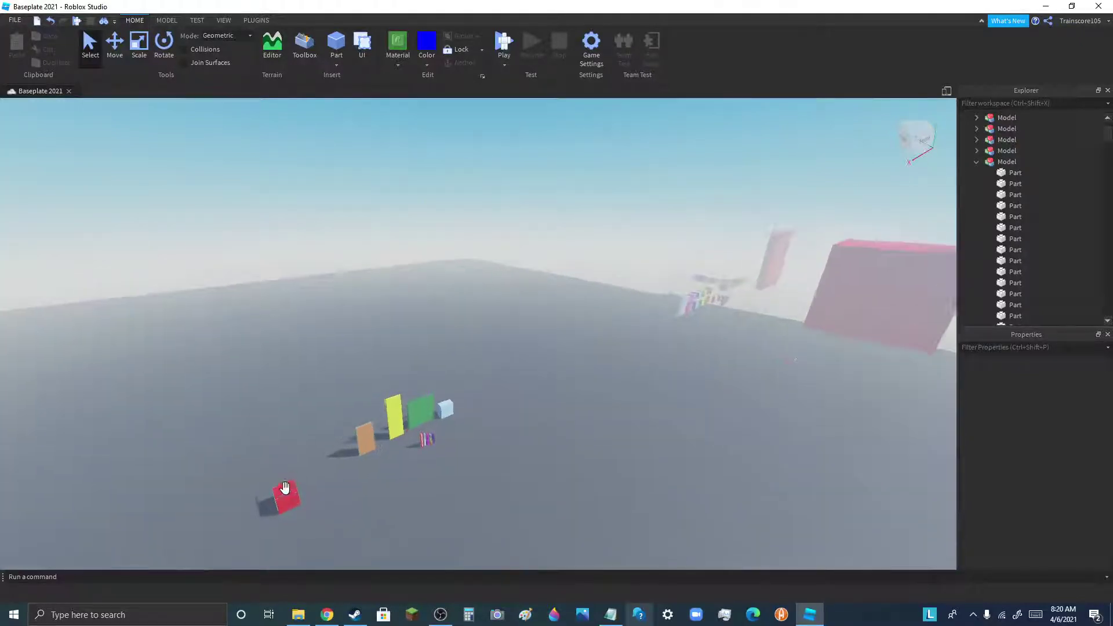
pyautogui.scroll(10, 277, 517)
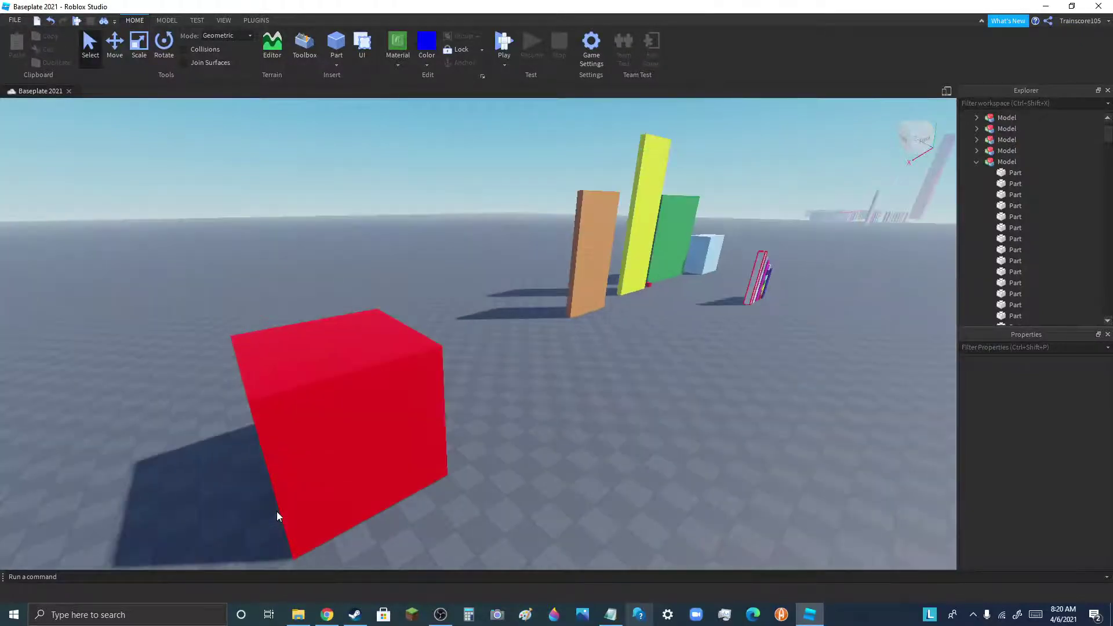
pyautogui.scroll(5, 277, 517)
pyautogui.scroll(-8, 363, 473)
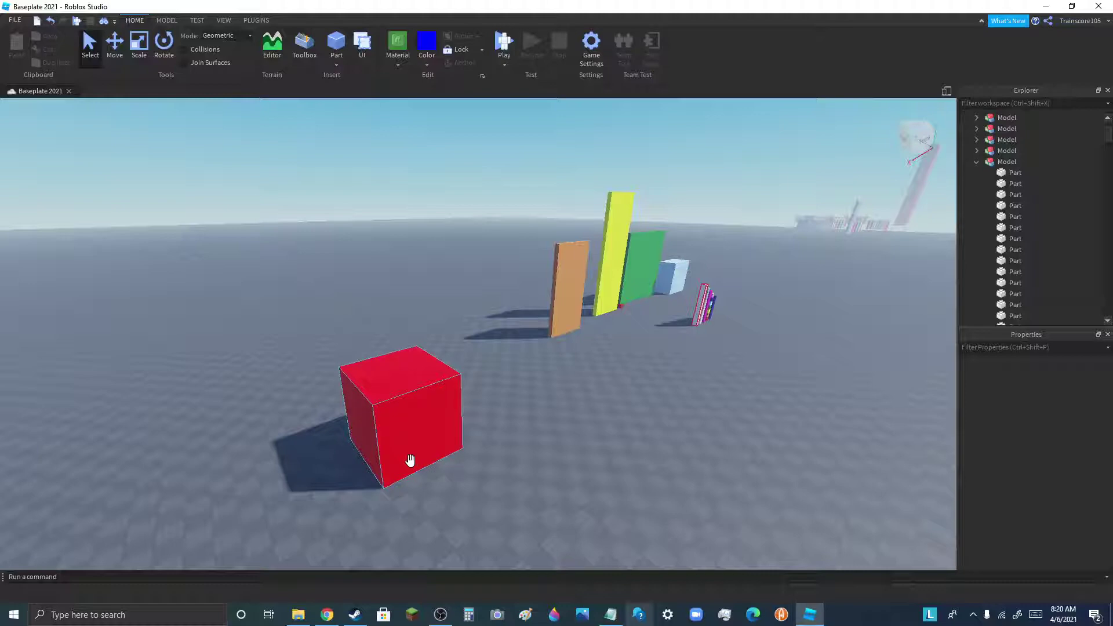
pyautogui.scroll(6, 770, 219)
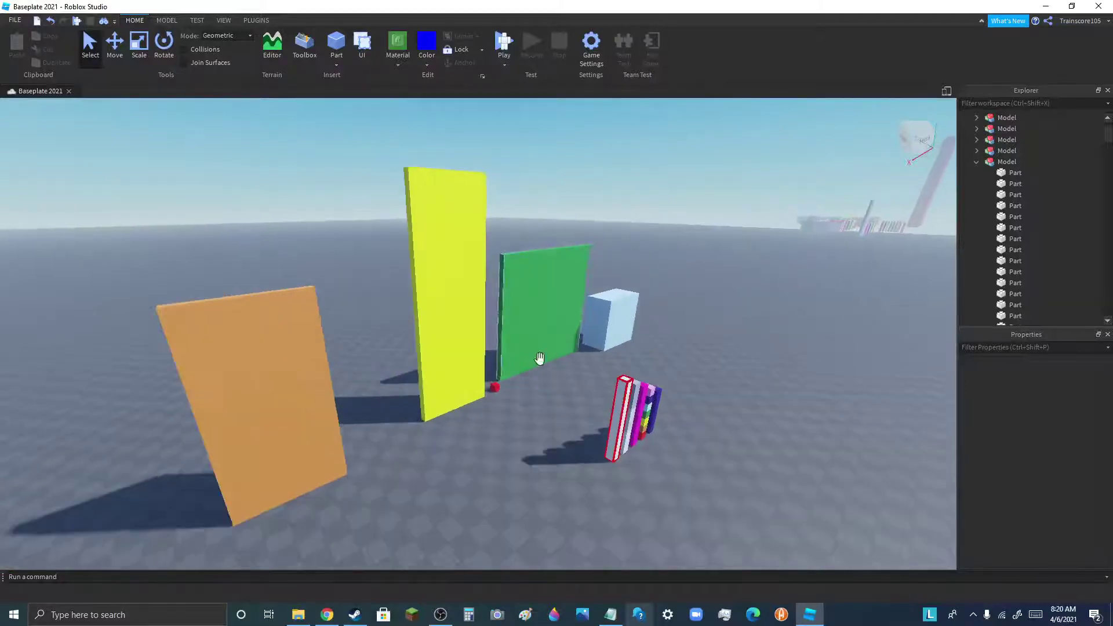
pyautogui.scroll(4, 531, 375)
pyautogui.scroll(4, 531, 375)
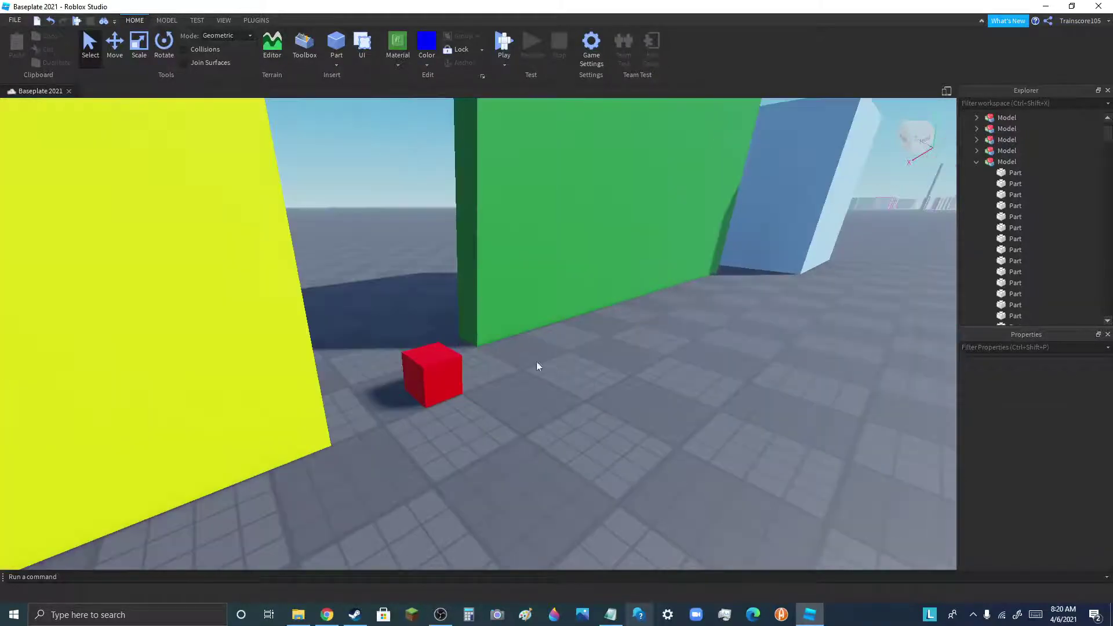
pyautogui.click(435, 368)
pyautogui.click(114, 45)
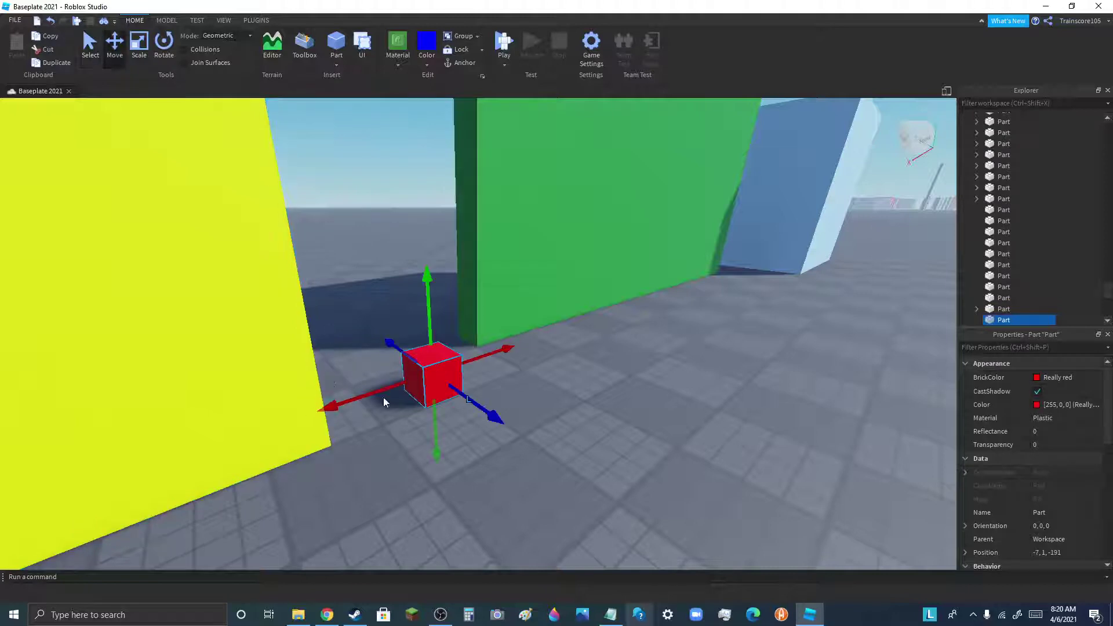
pyautogui.click(471, 438)
# - Examine the distant rows of coloured cubes and panels at the edge of the baseplate
pyautogui.scroll(-10, 292, 406)
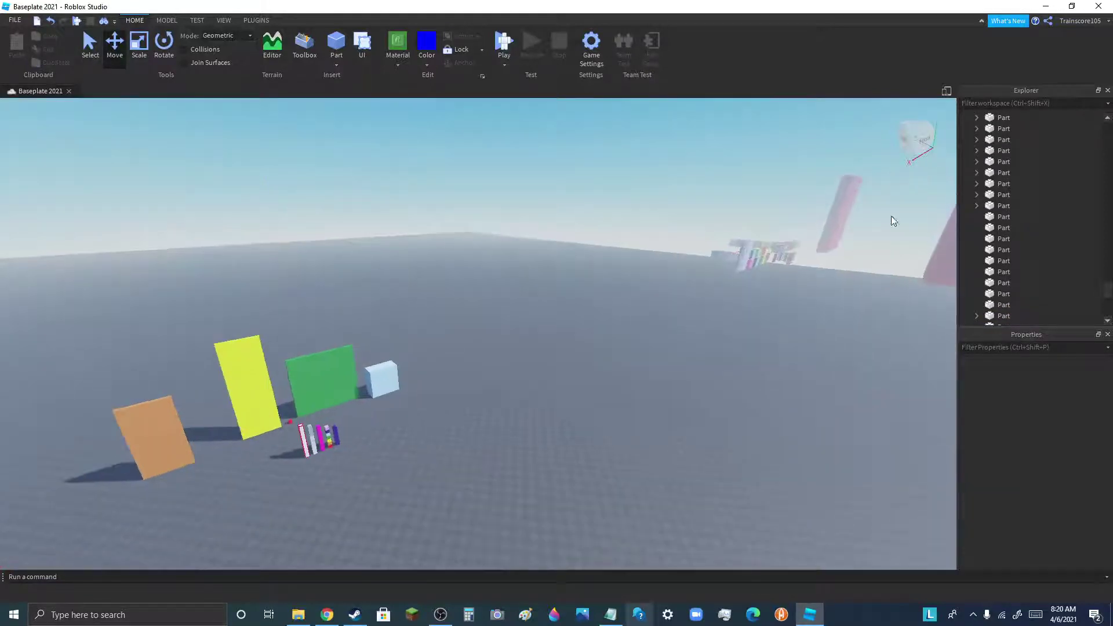
pyautogui.scroll(5, 811, 200)
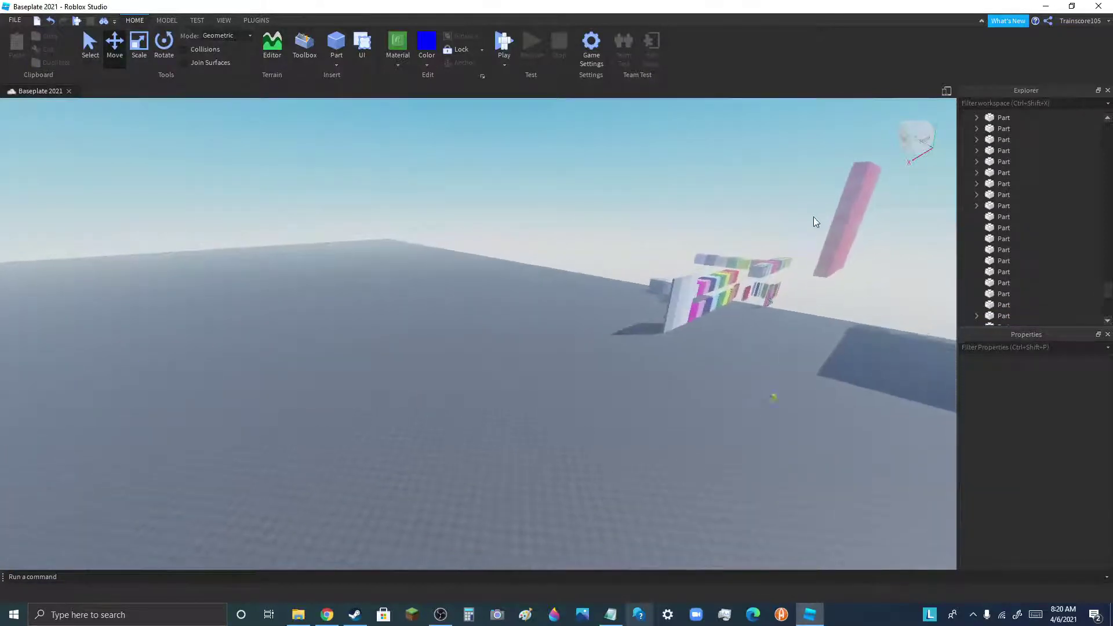
pyautogui.scroll(6, 811, 220)
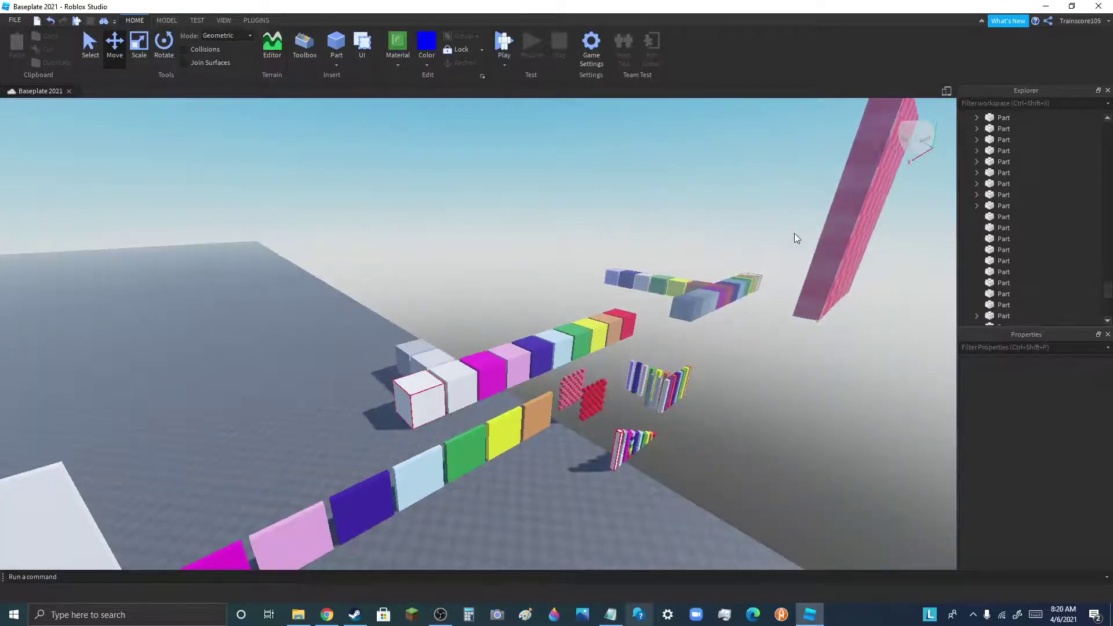
pyautogui.scroll(6, 795, 238)
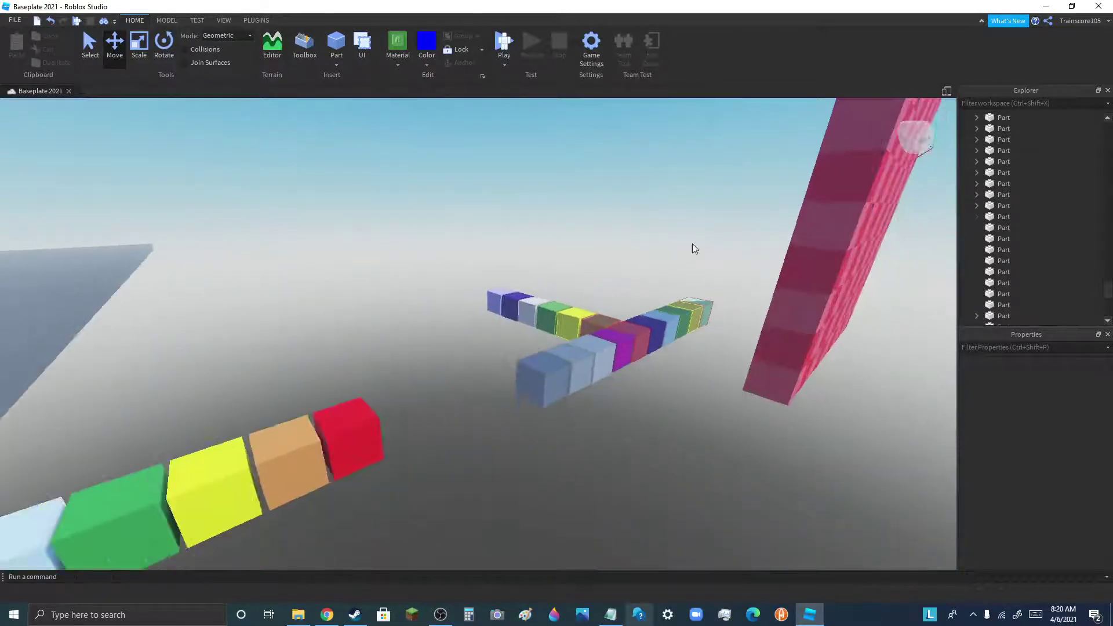
pyautogui.scroll(-10, 694, 248)
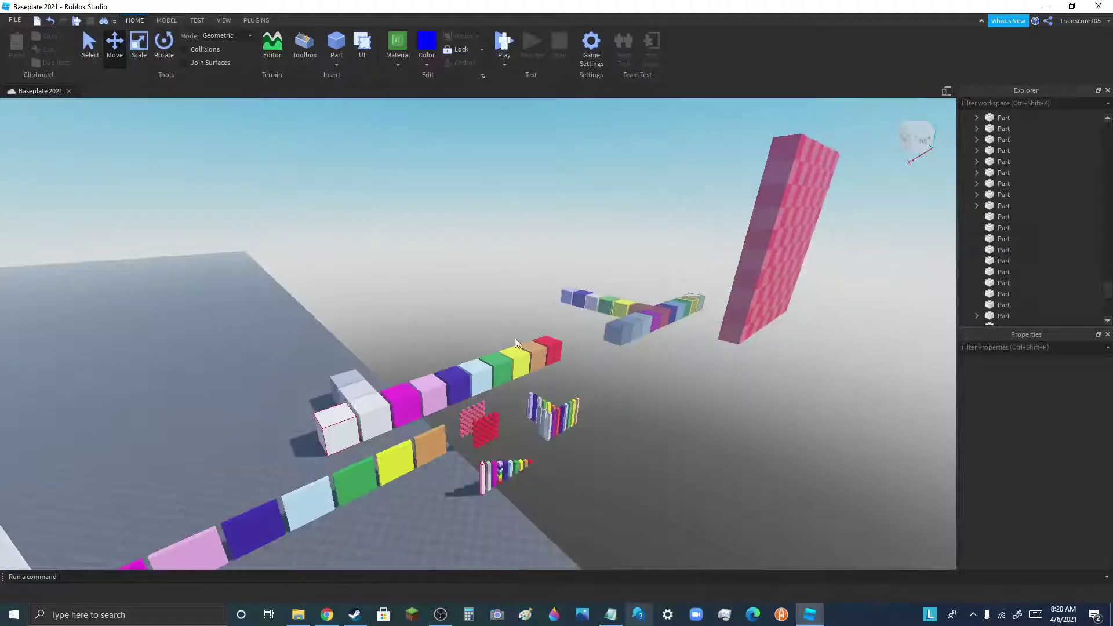
pyautogui.scroll(3, 373, 464)
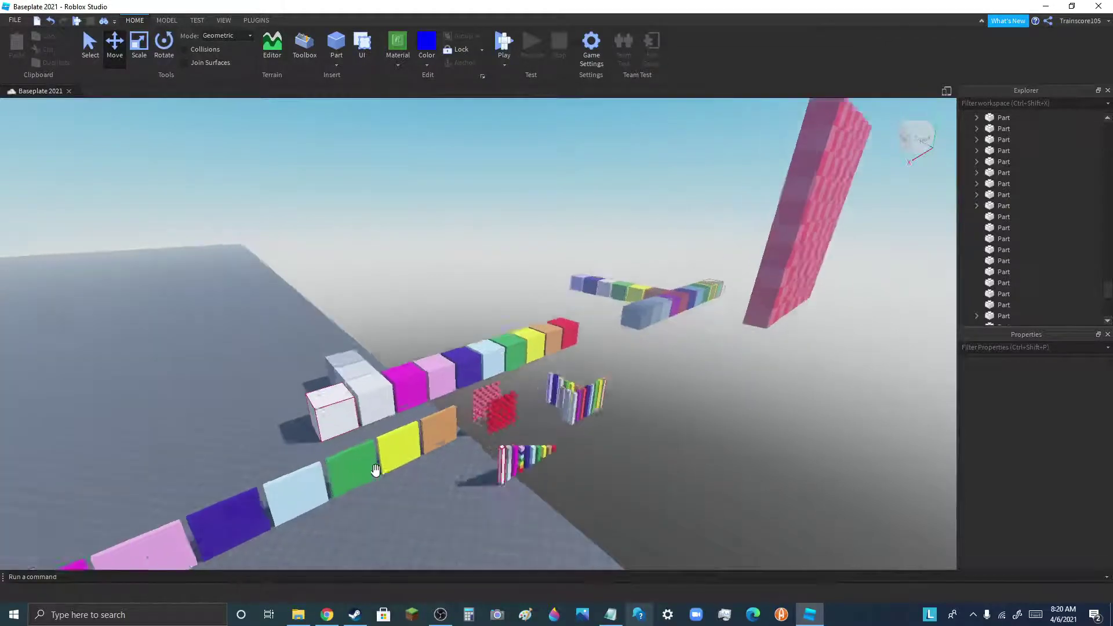
pyautogui.scroll(-4, 593, 389)
pyautogui.scroll(5, 364, 501)
pyautogui.scroll(-4, 601, 429)
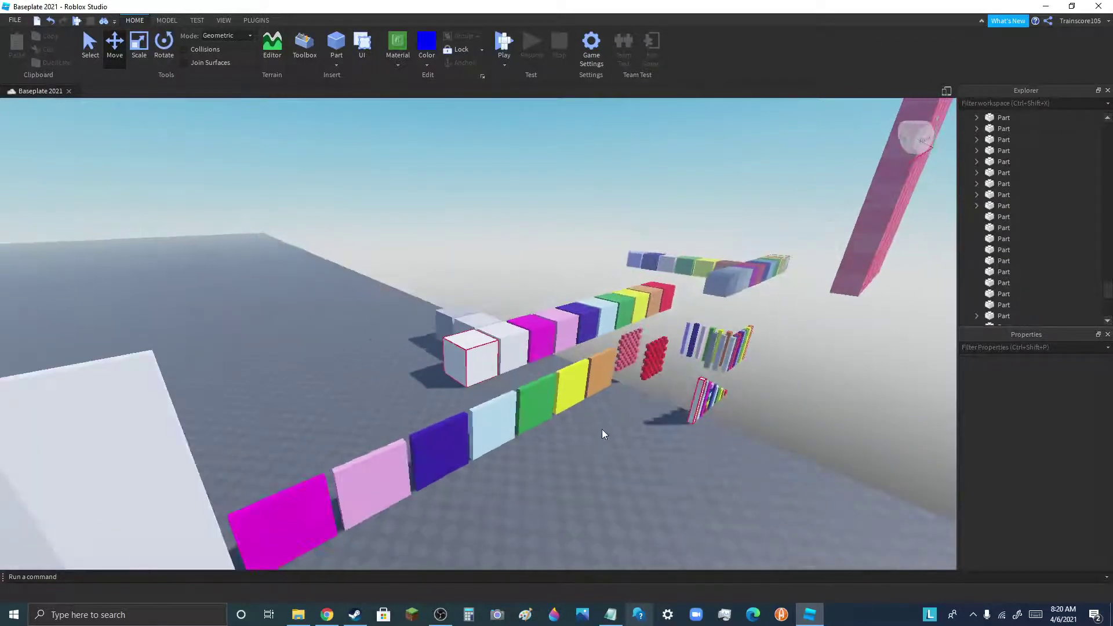
pyautogui.scroll(5, 450, 412)
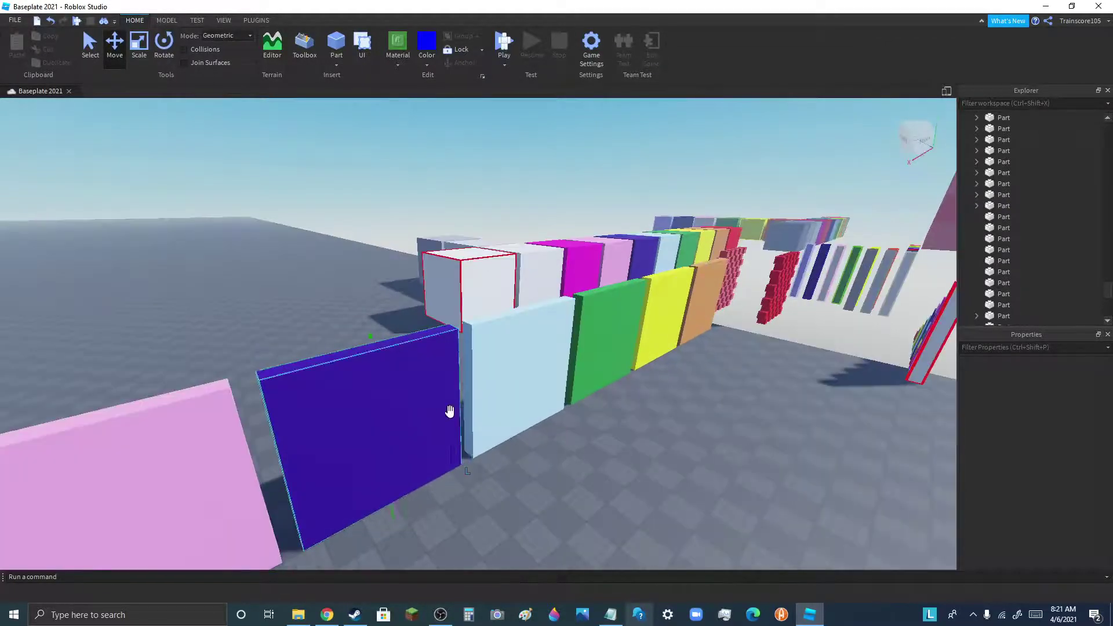
# - Duplicate the dark indigo panel from the distant row and move the copy to position -500, 24, -191
pyautogui.click(450, 412)
pyautogui.click(41, 64)
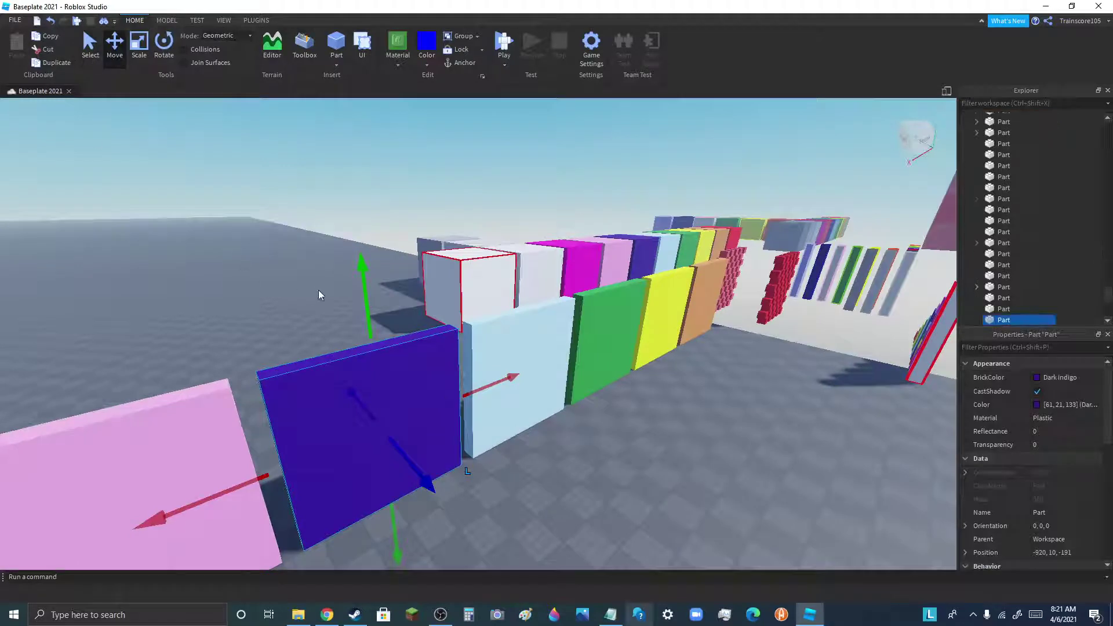
pyautogui.moveTo(362, 311); pyautogui.dragTo(323, 144)
pyautogui.scroll(-5, 666, 291)
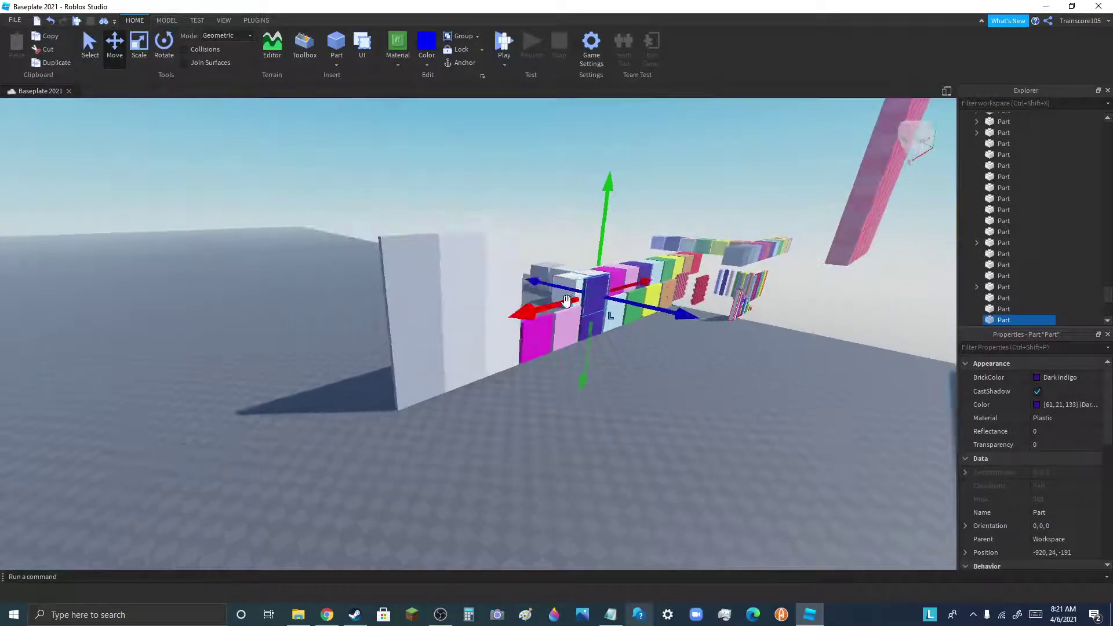
pyautogui.moveTo(565, 302); pyautogui.dragTo(121, 419)
pyautogui.scroll(-5, 701, 345)
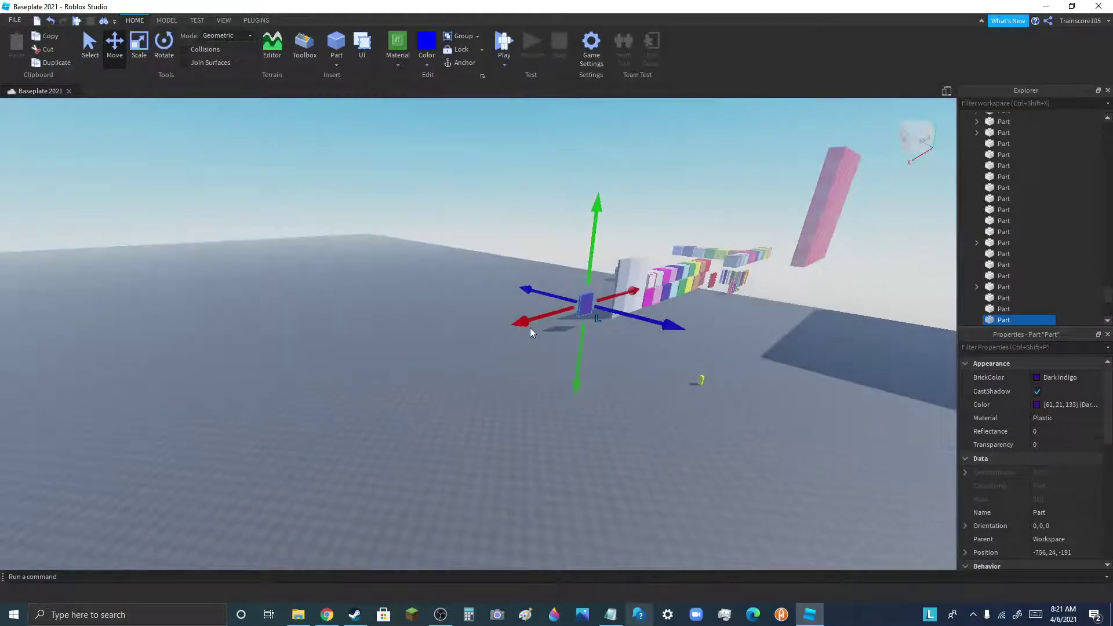
pyautogui.moveTo(530, 332); pyautogui.dragTo(202, 425)
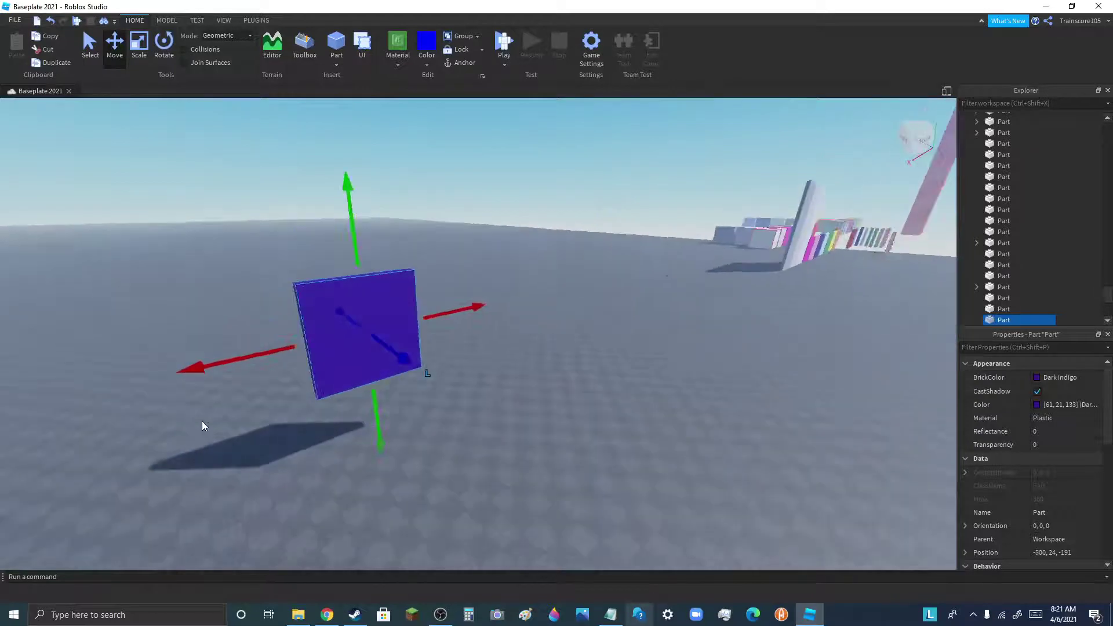
# - Rotate the copied indigo panel about its vertical axis to orientation 0, -90, 0
pyautogui.click(162, 47)
pyautogui.moveTo(398, 312); pyautogui.dragTo(472, 350)
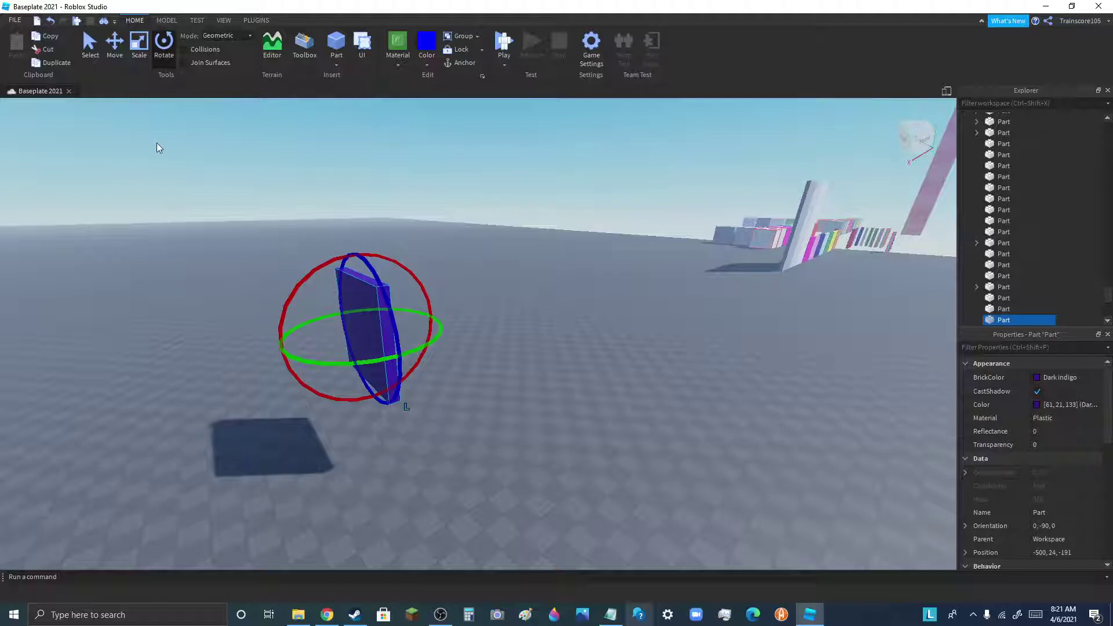
pyautogui.scroll(-2, 548, 198)
pyautogui.scroll(1, 340, 114)
# - Set the move snap to 20 studs and scale the indigo panel 40 studs taller and 20 studs wider
pyautogui.click(139, 51)
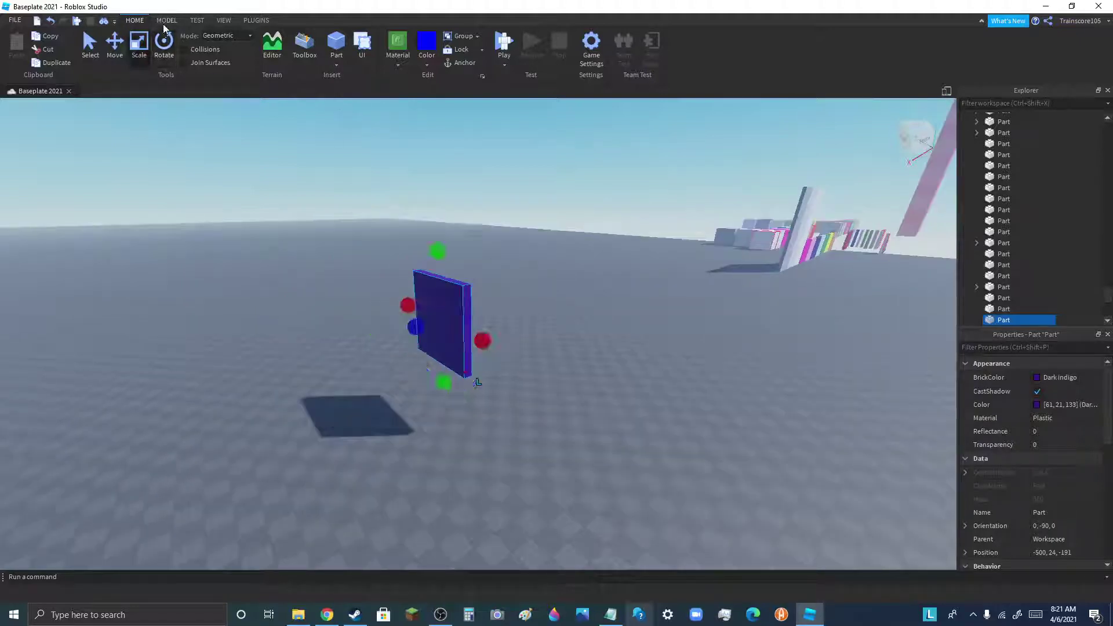
pyautogui.click(167, 20)
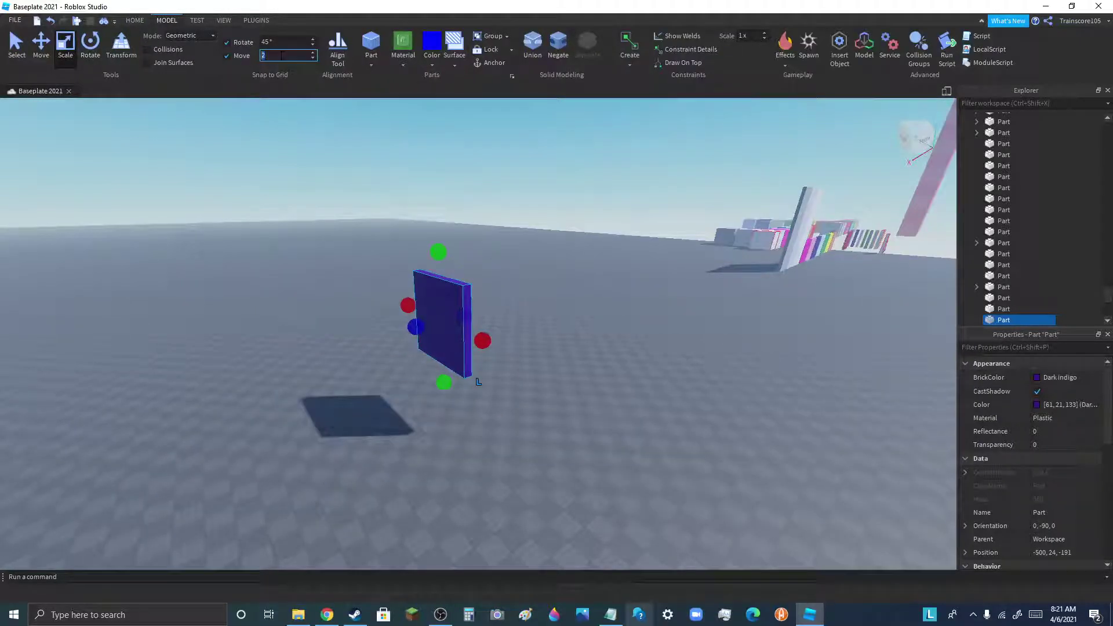
pyautogui.moveTo(439, 254); pyautogui.dragTo(437, 204)
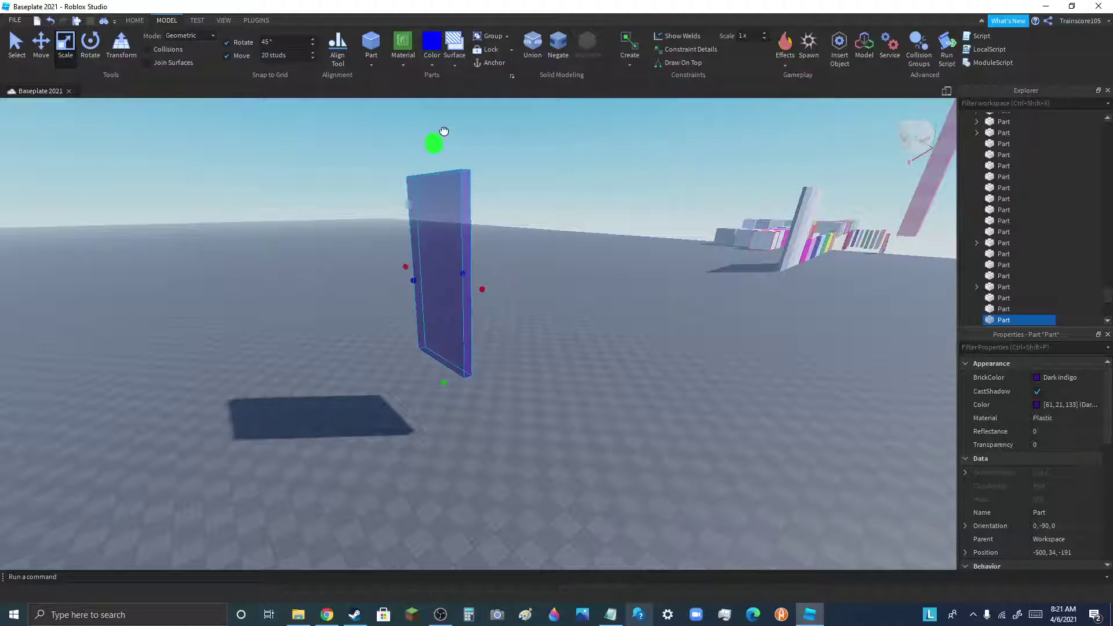
pyautogui.moveTo(444, 91); pyautogui.dragTo(444, 89)
pyautogui.scroll(-1, 507, 347)
pyautogui.moveTo(449, 178); pyautogui.dragTo(453, 84)
pyautogui.moveTo(491, 254); pyautogui.dragTo(558, 268)
pyautogui.scroll(-4, 509, 463)
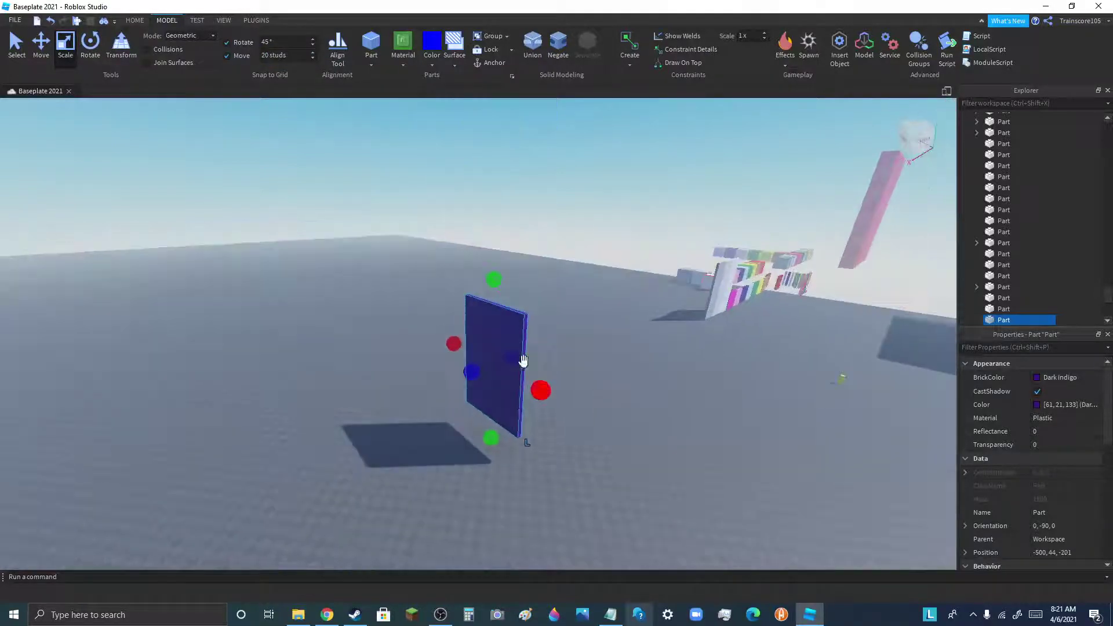
pyautogui.scroll(1, 308, 125)
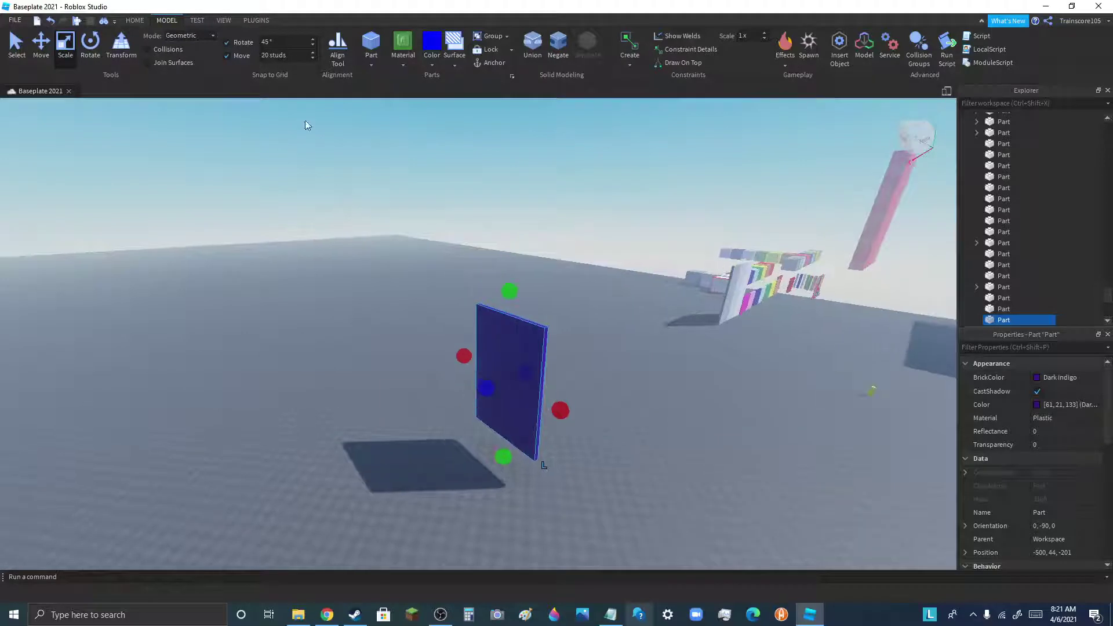
# - Set the move snap to 2 studs and move the indigo panel near the light blue block, to position -110, 44, -201
pyautogui.click(40, 46)
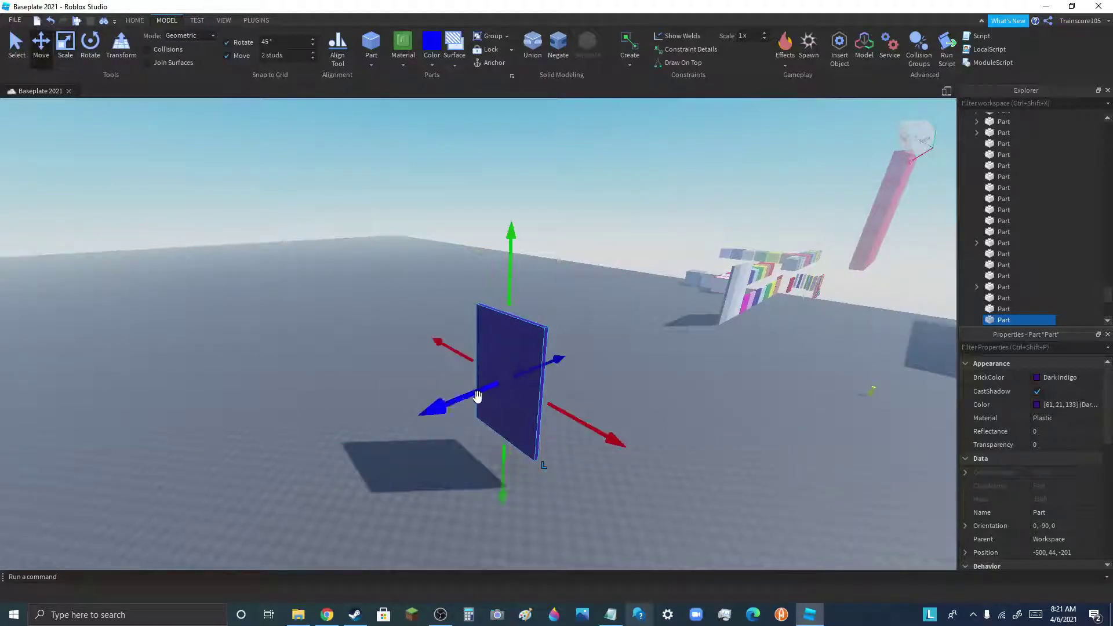
pyautogui.moveTo(477, 397); pyautogui.dragTo(99, 487)
pyautogui.scroll(-8, 852, 227)
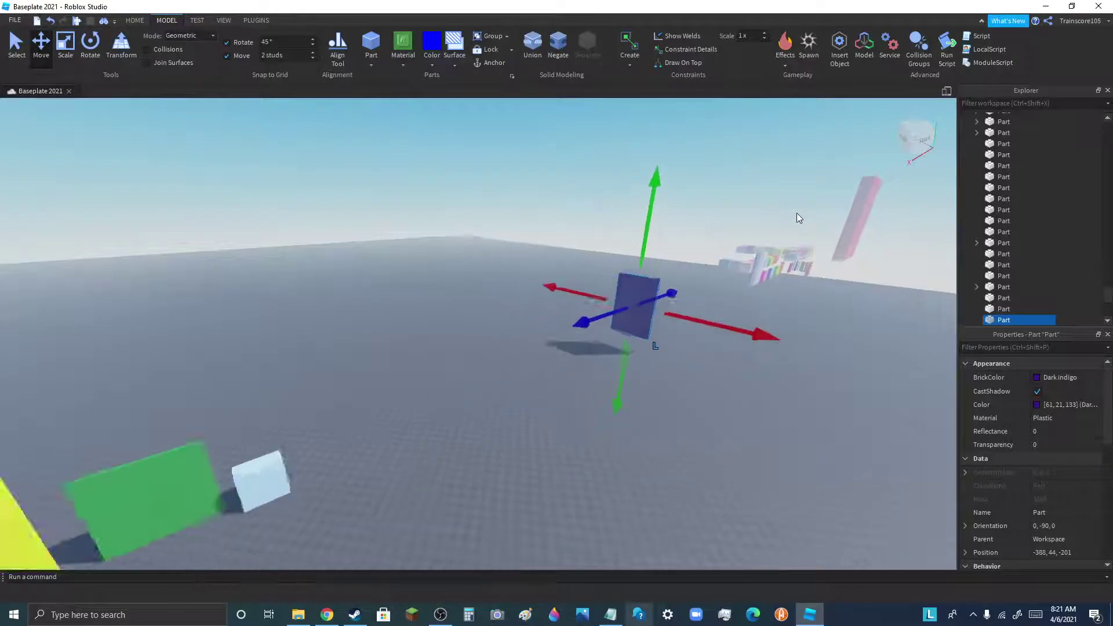
pyautogui.moveTo(796, 213); pyautogui.dragTo(311, 469)
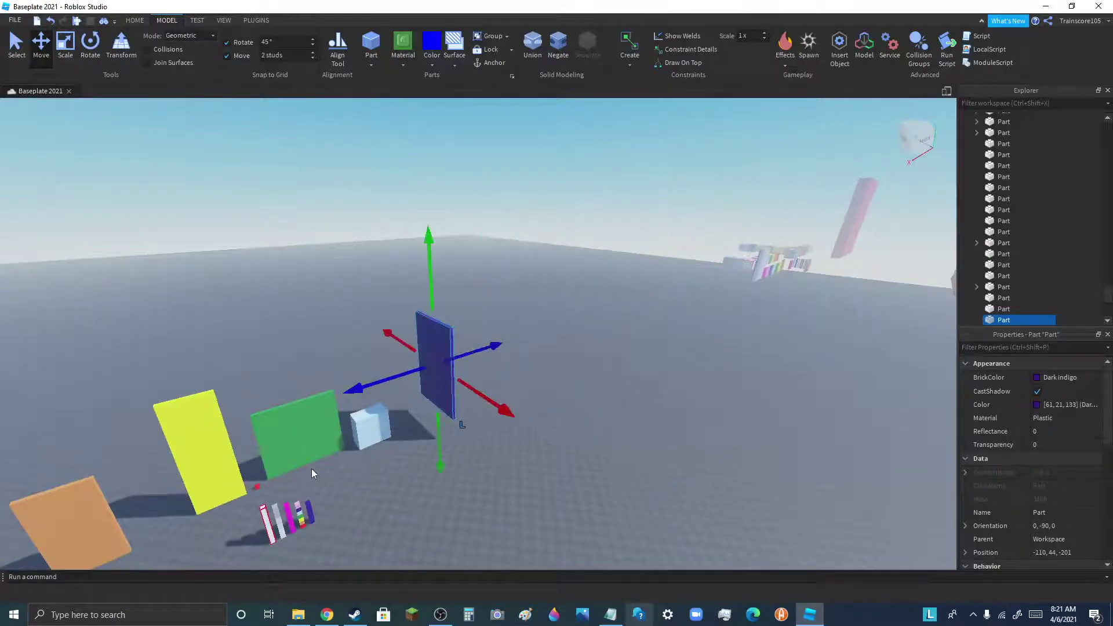
# - Move the small red cube in front of the green panel, to position -35, 1, -199
pyautogui.scroll(6, 325, 468)
pyautogui.scroll(-2, 623, 371)
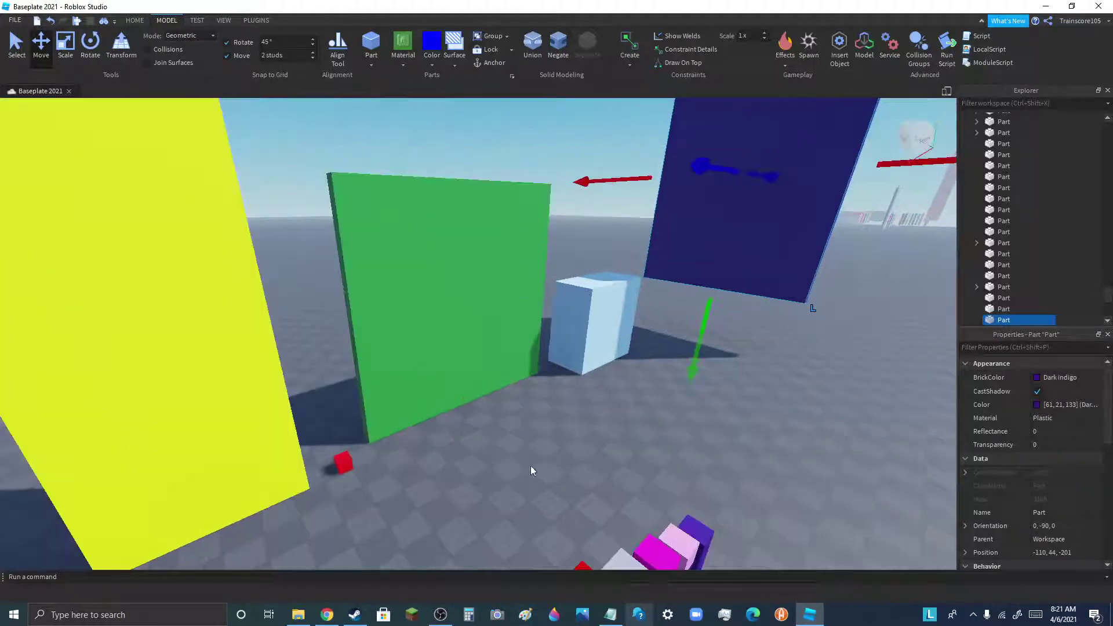
pyautogui.scroll(3, 354, 458)
pyautogui.click(281, 453)
pyautogui.moveTo(323, 451); pyautogui.dragTo(572, 425)
pyautogui.click(573, 425)
pyautogui.scroll(-5, 457, 380)
pyautogui.scroll(3, 676, 191)
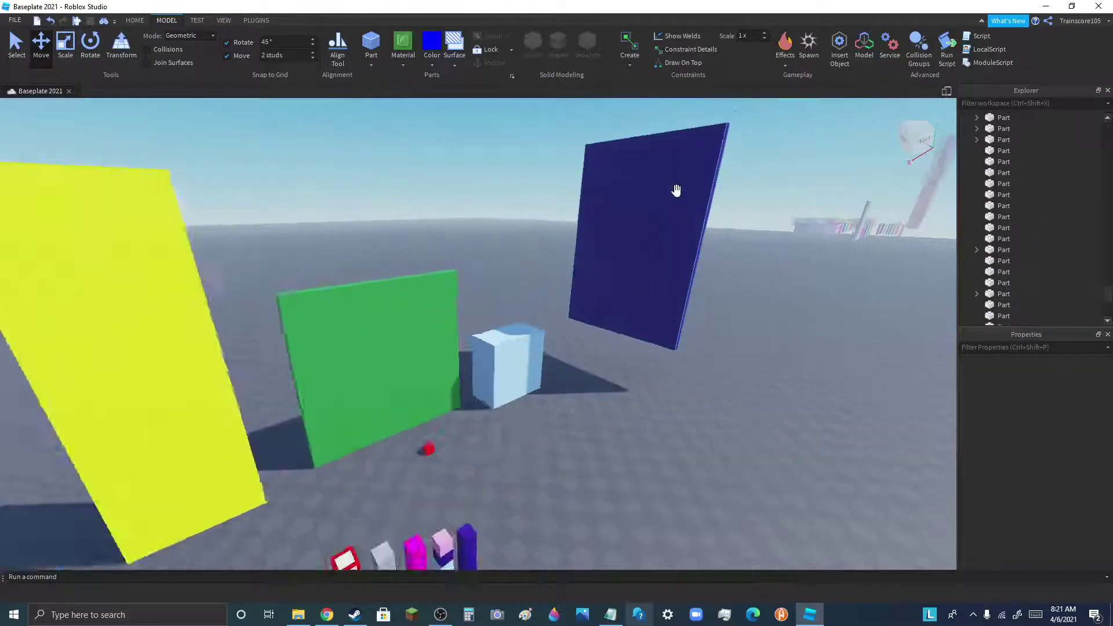
# - Adjust the indigo panel's position slightly along the X axis beside the light blue block
pyautogui.click(676, 191)
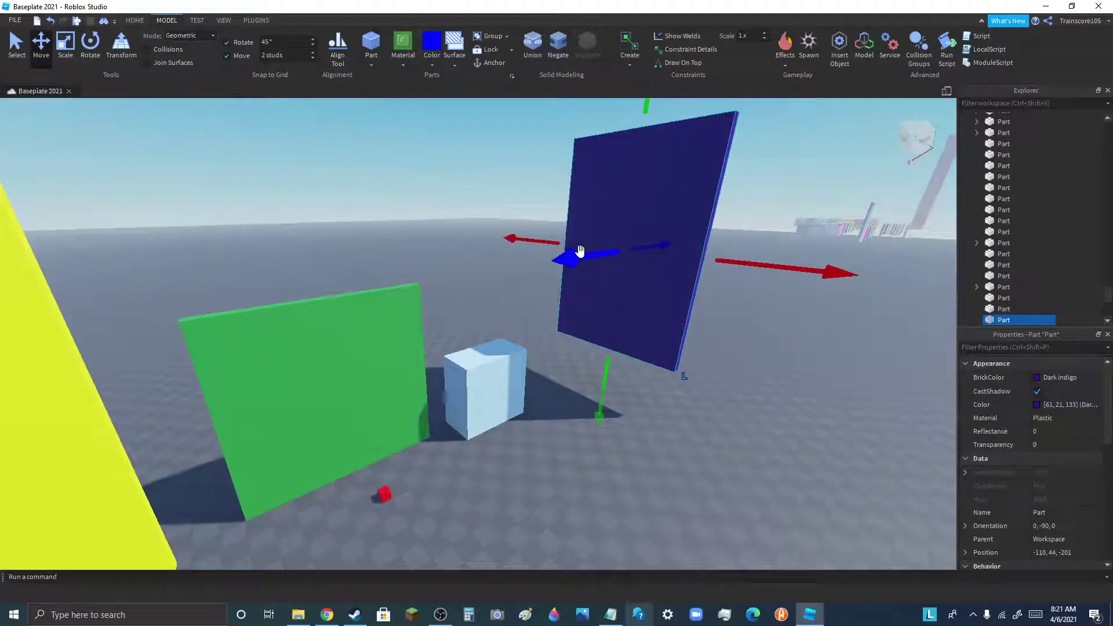
pyautogui.moveTo(580, 250); pyautogui.dragTo(604, 295)
pyautogui.click(534, 292)
pyautogui.scroll(-7, 532, 288)
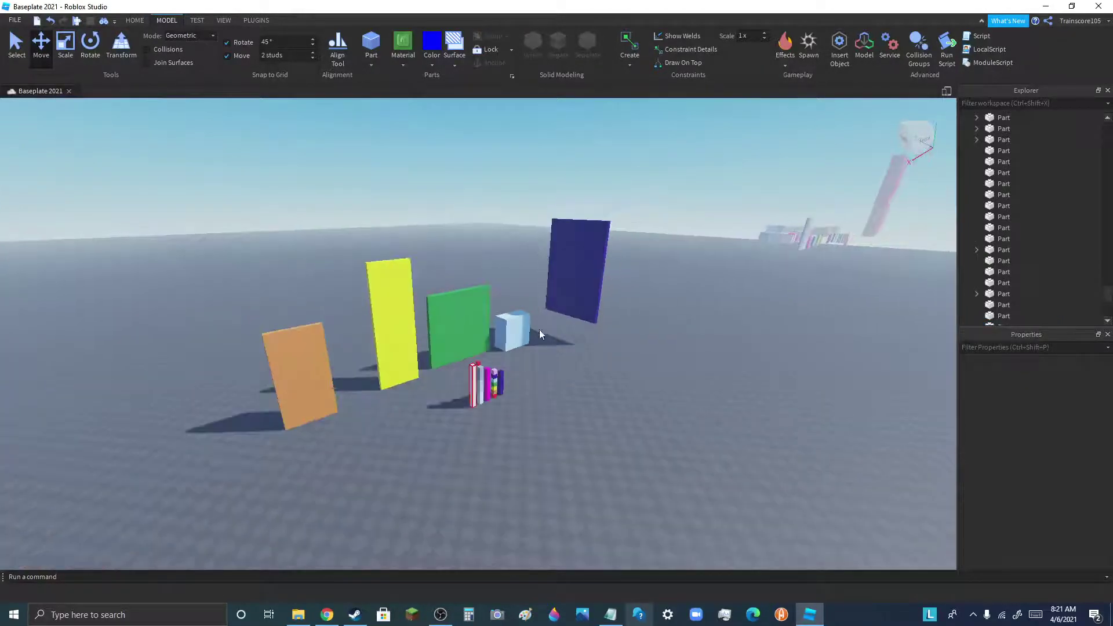
# - Examine the small coloured columns, the red cube in front of the green panel, and the distant groups of coloured blocks
pyautogui.scroll(7, 488, 406)
pyautogui.scroll(5, 496, 404)
pyautogui.scroll(-3, 497, 402)
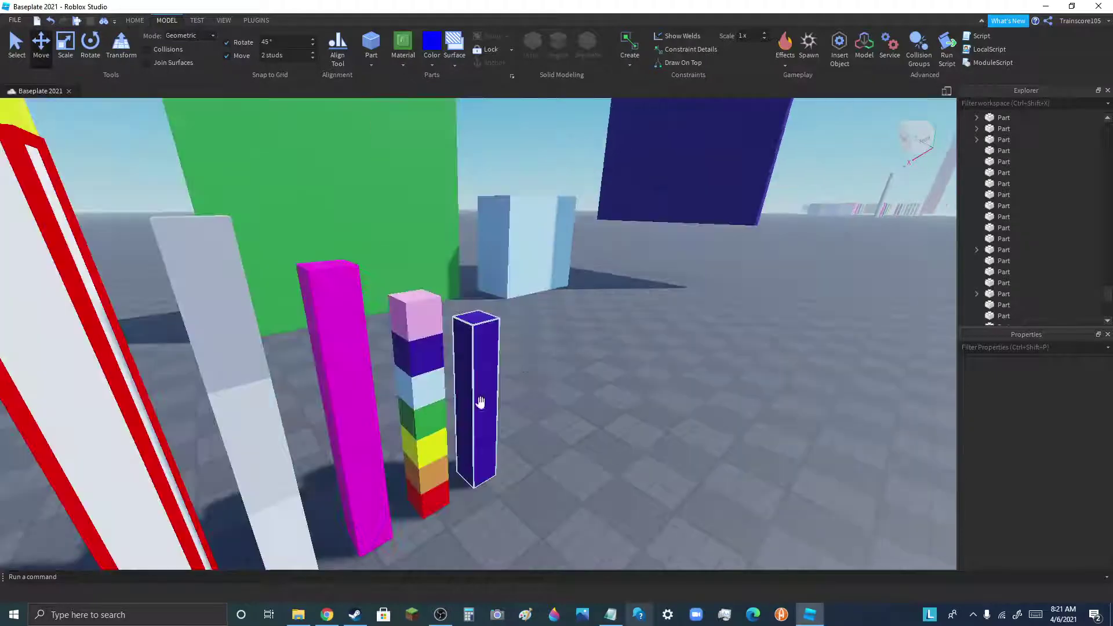
pyautogui.scroll(-5, 523, 416)
pyautogui.scroll(10, 563, 332)
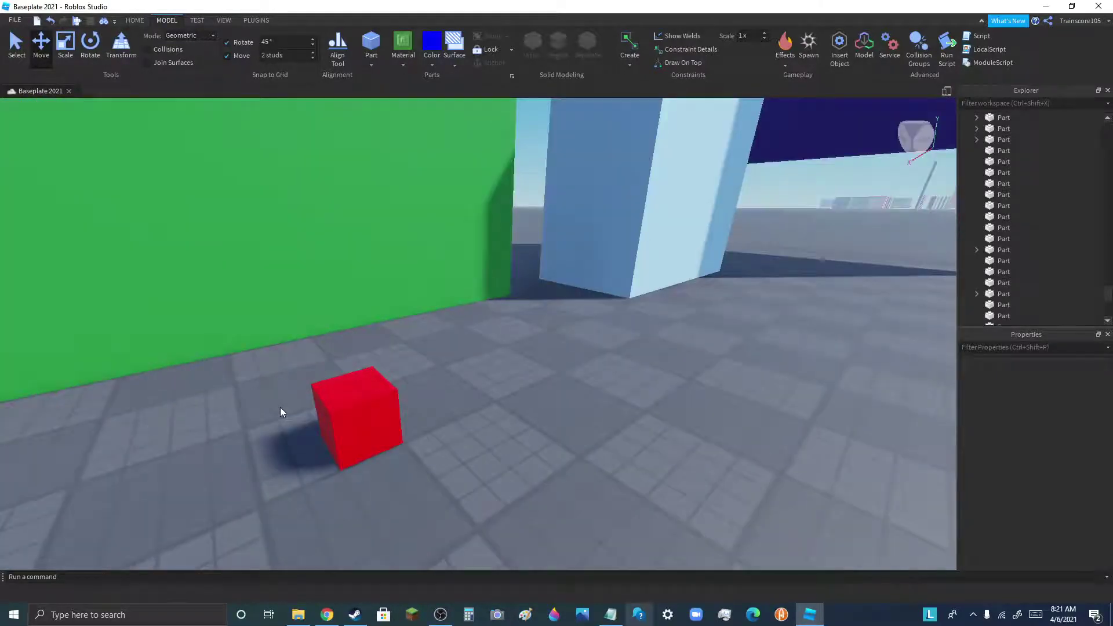
pyautogui.click(400, 412)
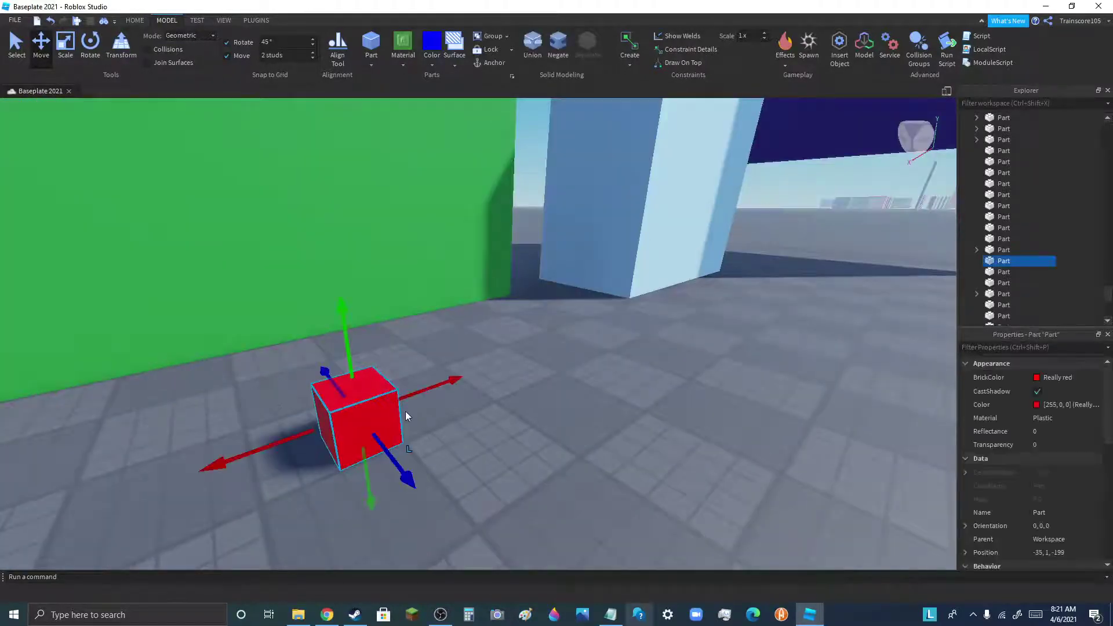
pyautogui.moveTo(400, 413); pyautogui.dragTo(452, 400)
pyautogui.scroll(-10, 259, 409)
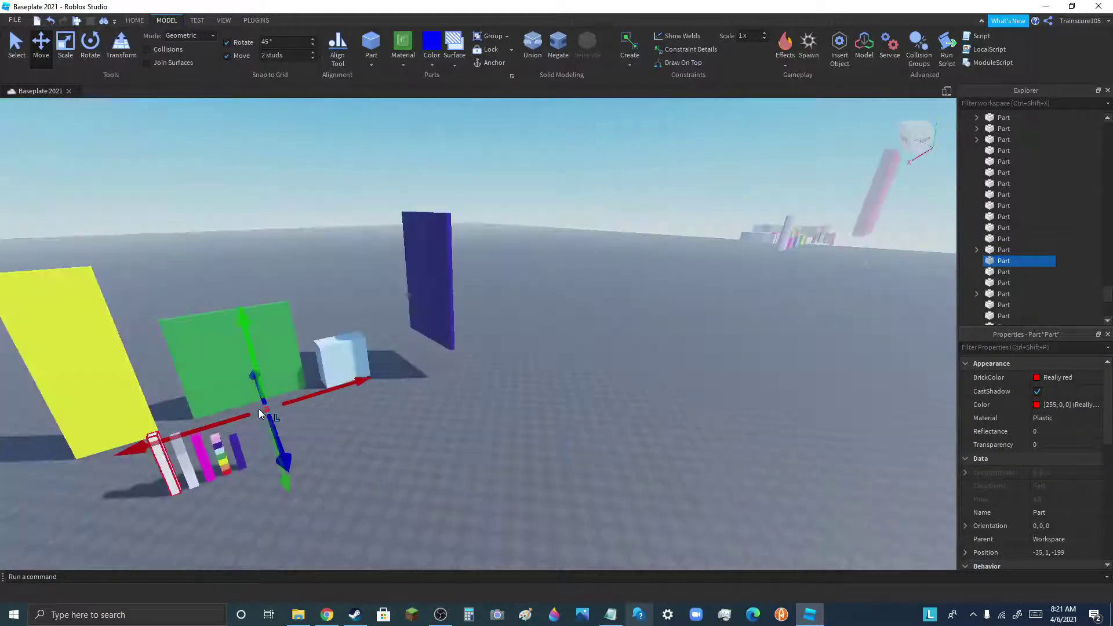
pyautogui.scroll(4, 778, 237)
pyautogui.scroll(5, 774, 216)
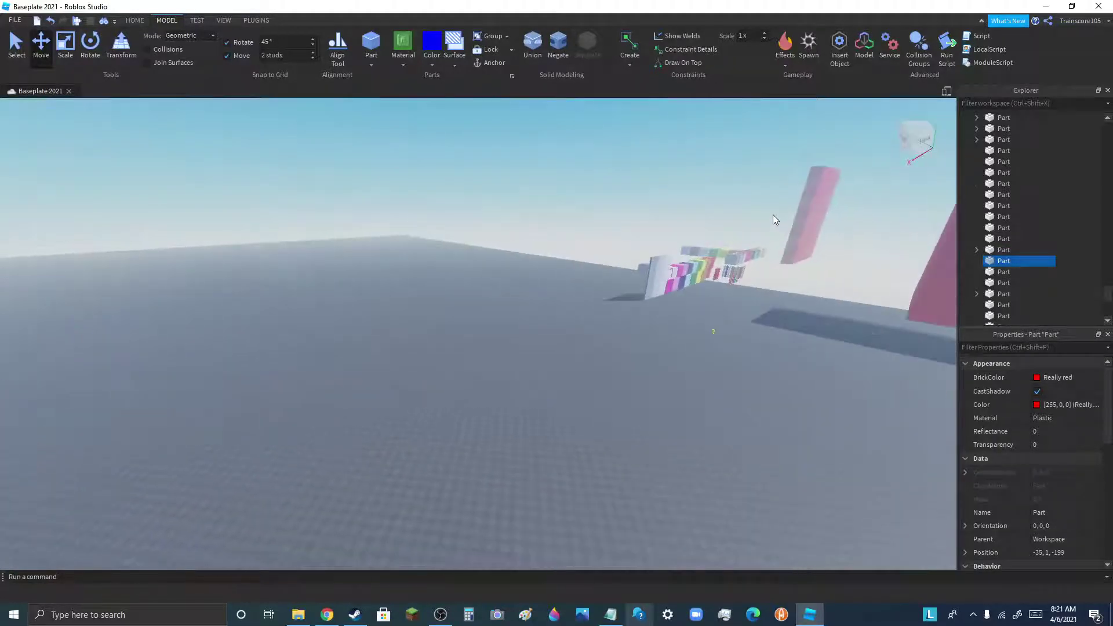
pyautogui.scroll(6, 774, 215)
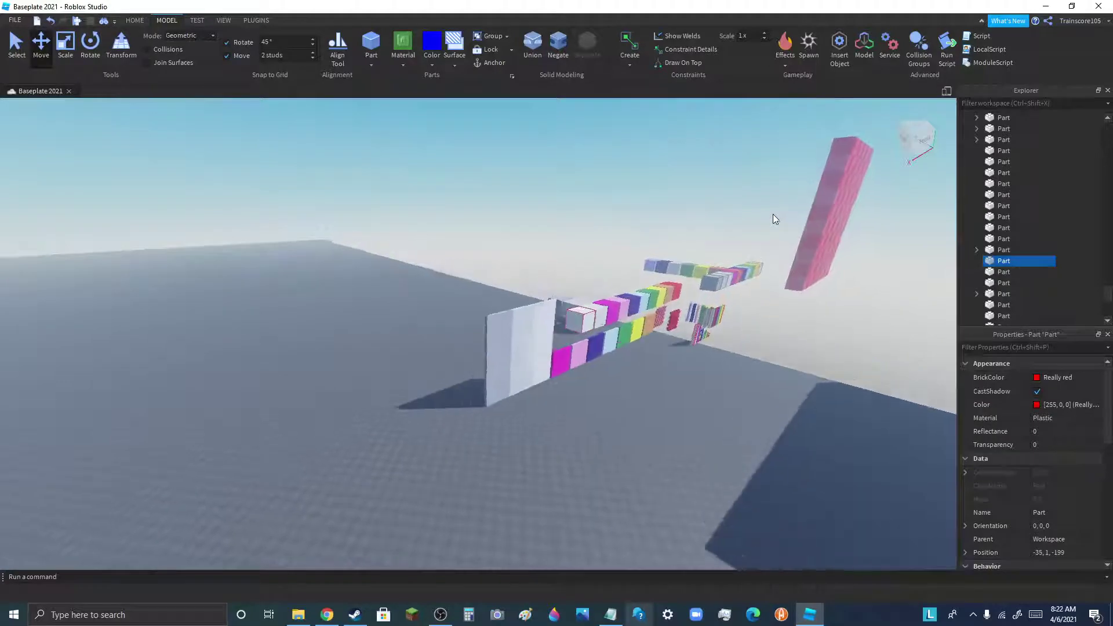
pyautogui.scroll(3, 468, 521)
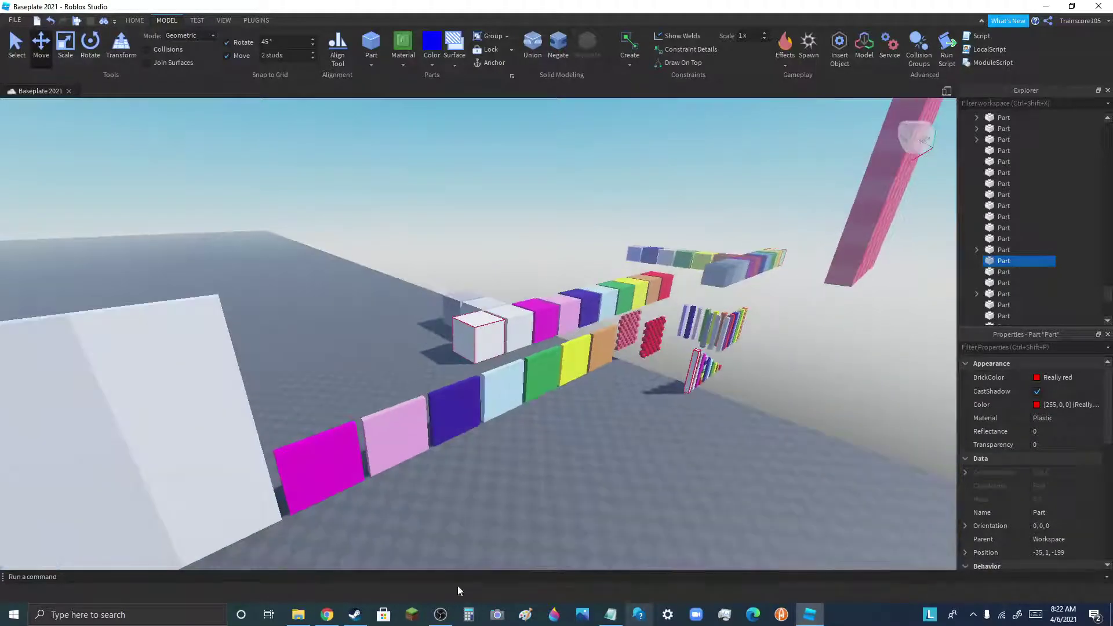
pyautogui.click(442, 616)
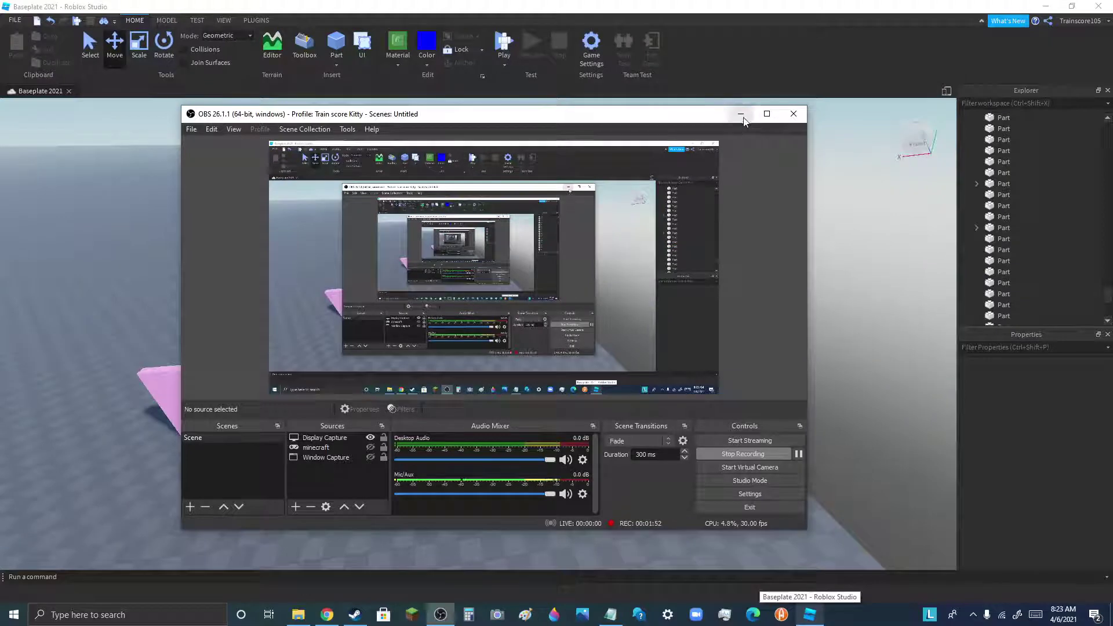
pyautogui.click(743, 117)
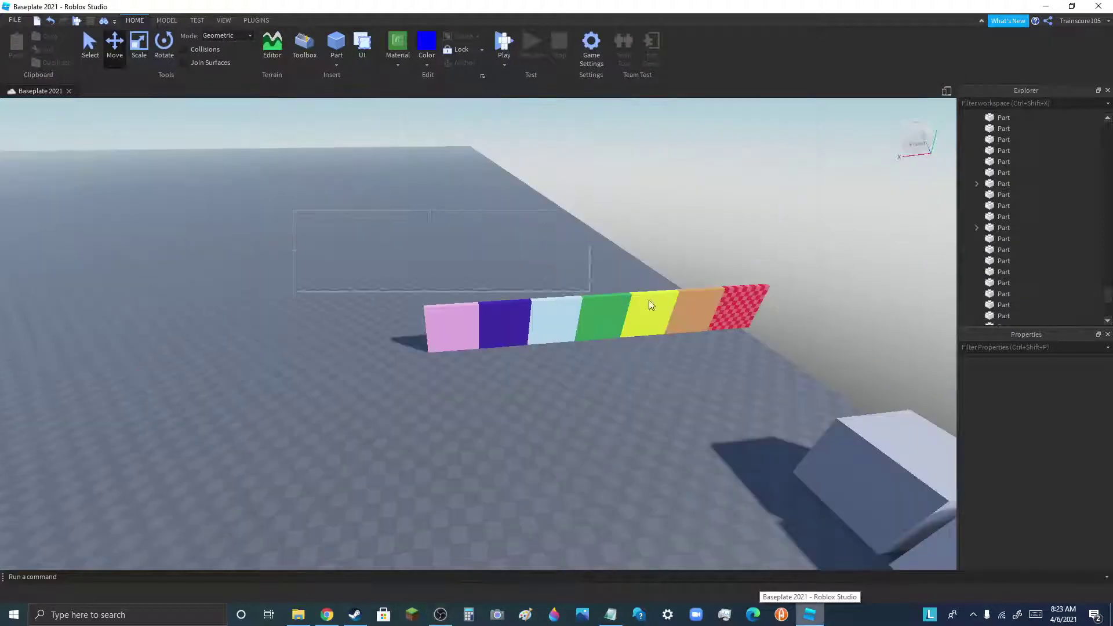
# - Select the whole row of coloured panels and rotate it 90° about the Z axis into an upright column
pyautogui.moveTo(876, 369); pyautogui.dragTo(874, 376)
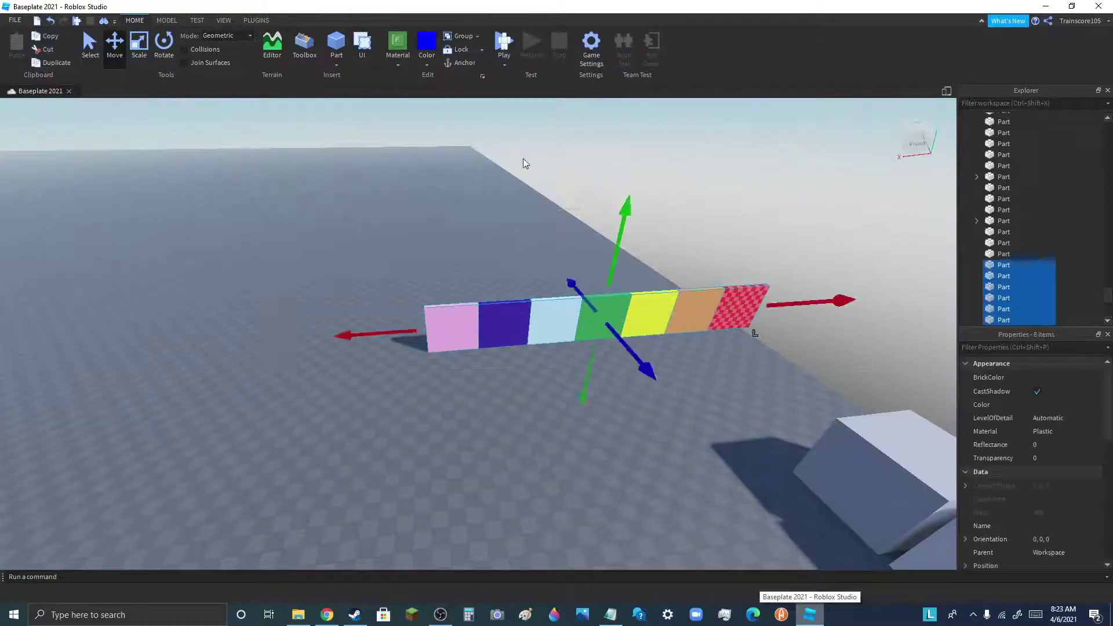
pyautogui.click(157, 55)
pyautogui.moveTo(551, 266); pyautogui.dragTo(689, 264)
pyautogui.click(110, 52)
pyautogui.scroll(-4, 372, 480)
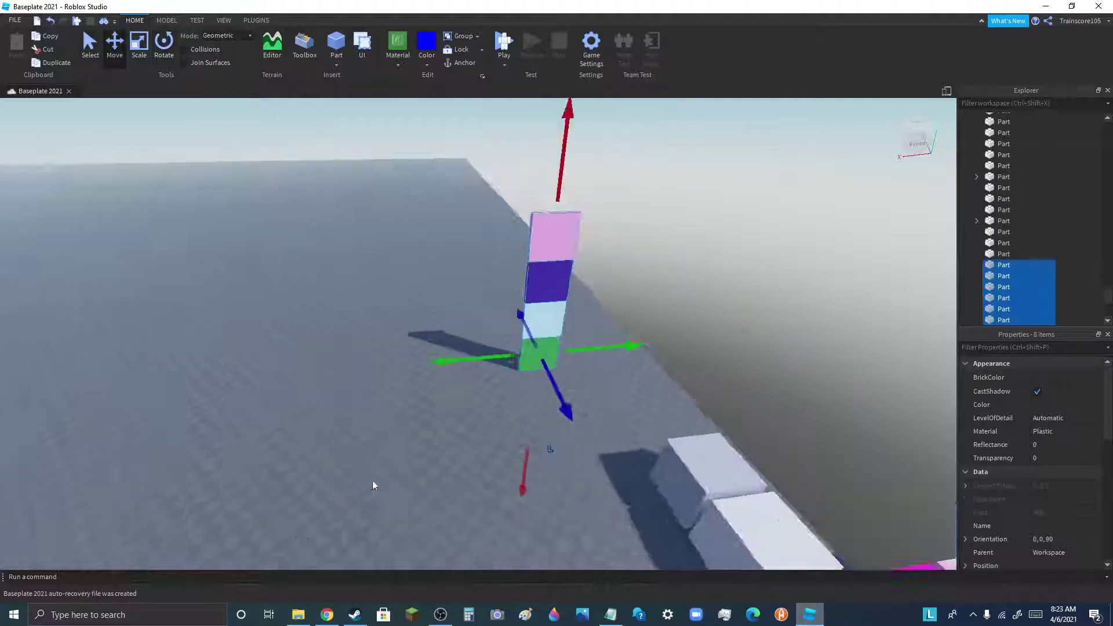
# - Raise the rainbow column until its red end rests on the baseplate, shift it away from the block rows, and group its parts
pyautogui.moveTo(545, 225); pyautogui.dragTo(552, 138)
pyautogui.moveTo(523, 417); pyautogui.dragTo(416, 475)
pyautogui.scroll(-3, 649, 356)
pyautogui.hotkey('ctrl', 'g')
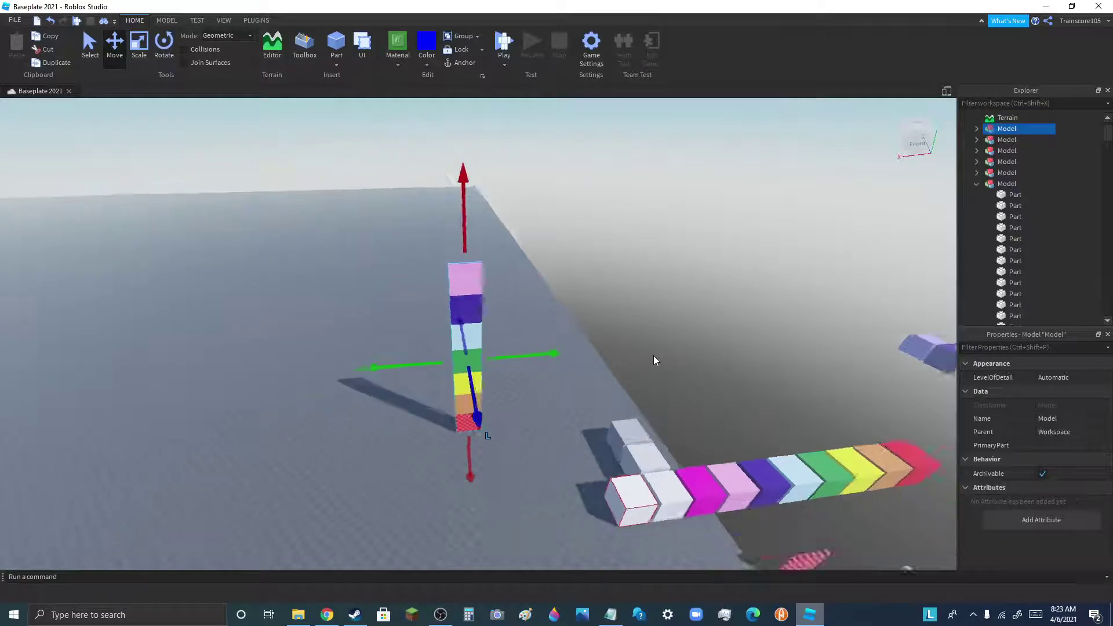
# - Rotate the grouped rainbow column 90° about its vertical axis
pyautogui.click(139, 45)
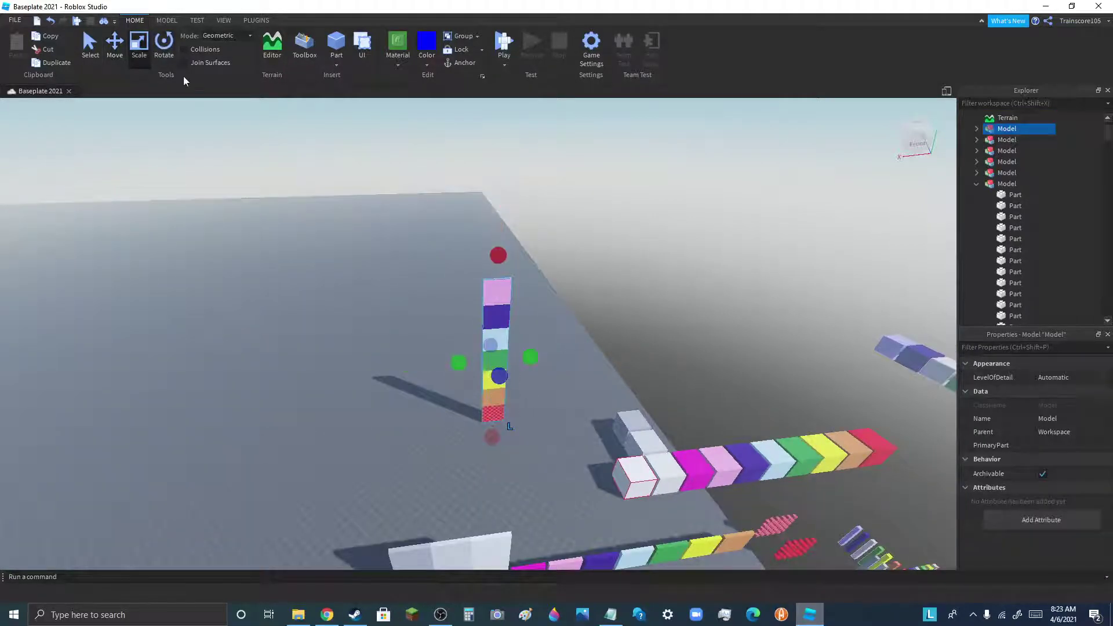
pyautogui.click(164, 44)
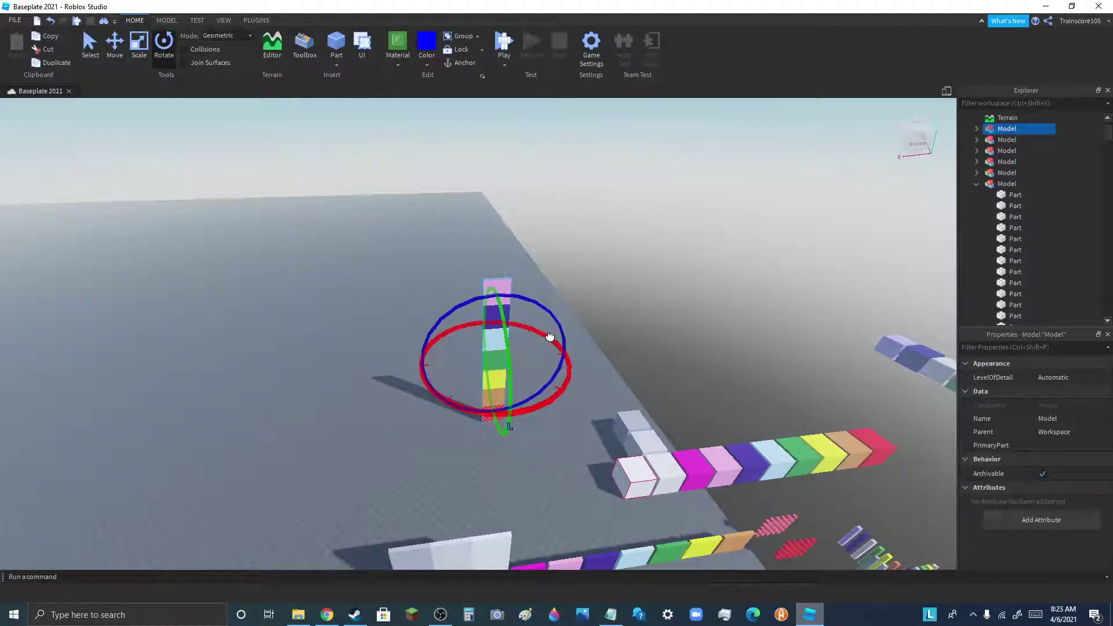
pyautogui.moveTo(554, 340); pyautogui.dragTo(556, 373)
pyautogui.click(471, 357)
pyautogui.scroll(5, 359, 342)
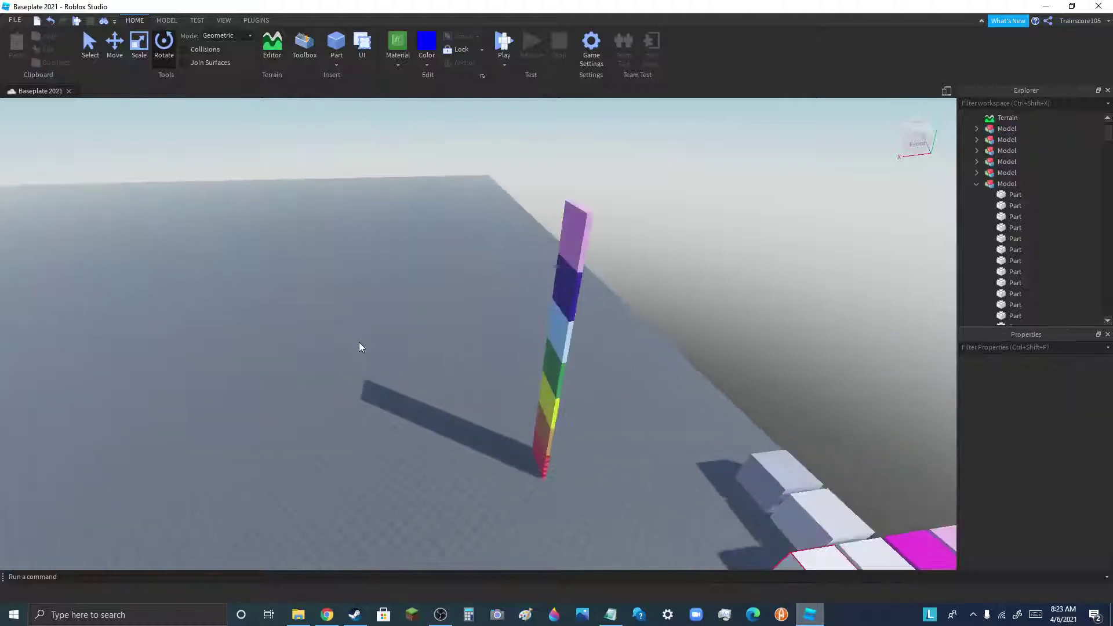
pyautogui.scroll(-3, 826, 310)
# - Move the rainbow column across the baseplate to the open area near the large indigo panel
pyautogui.click(751, 292)
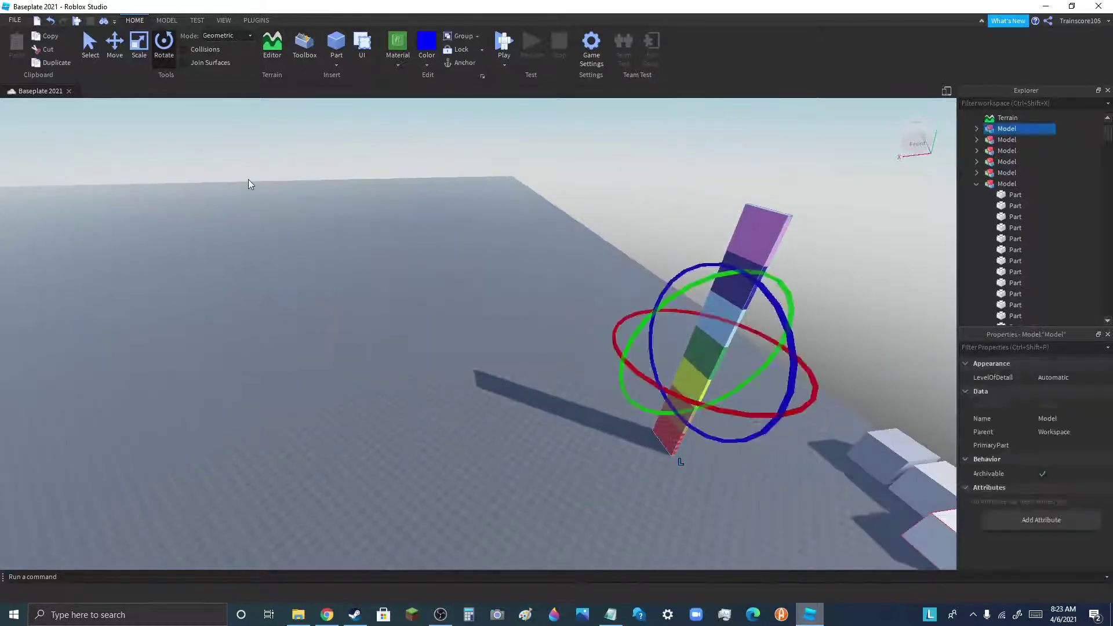
pyautogui.click(102, 55)
pyautogui.moveTo(617, 360); pyautogui.dragTo(119, 380)
pyautogui.scroll(-5, 823, 264)
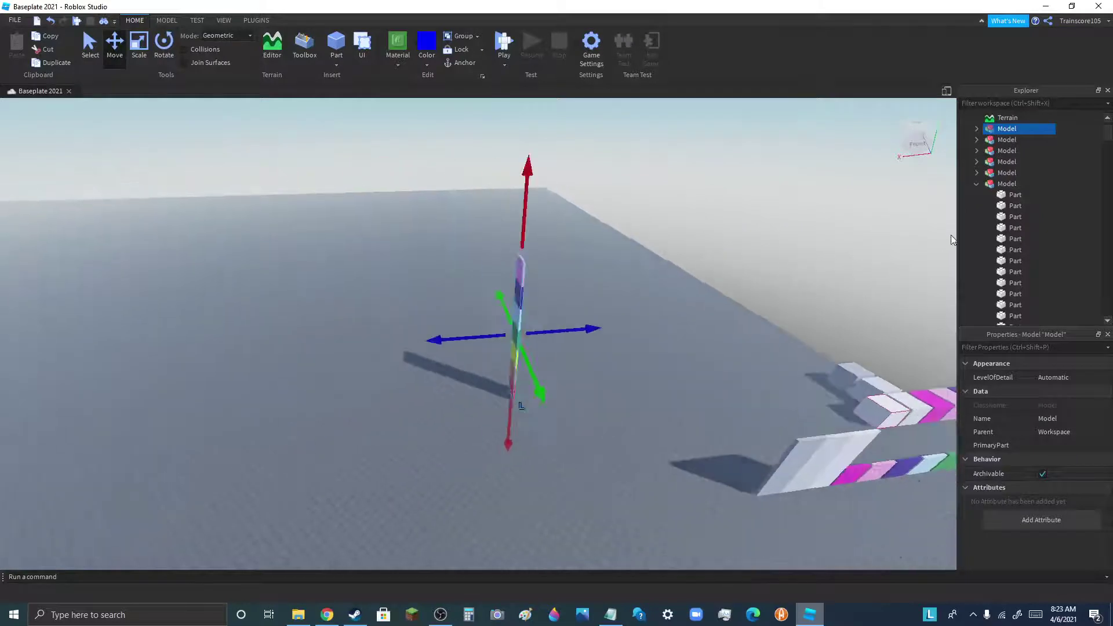
pyautogui.scroll(-3, 826, 249)
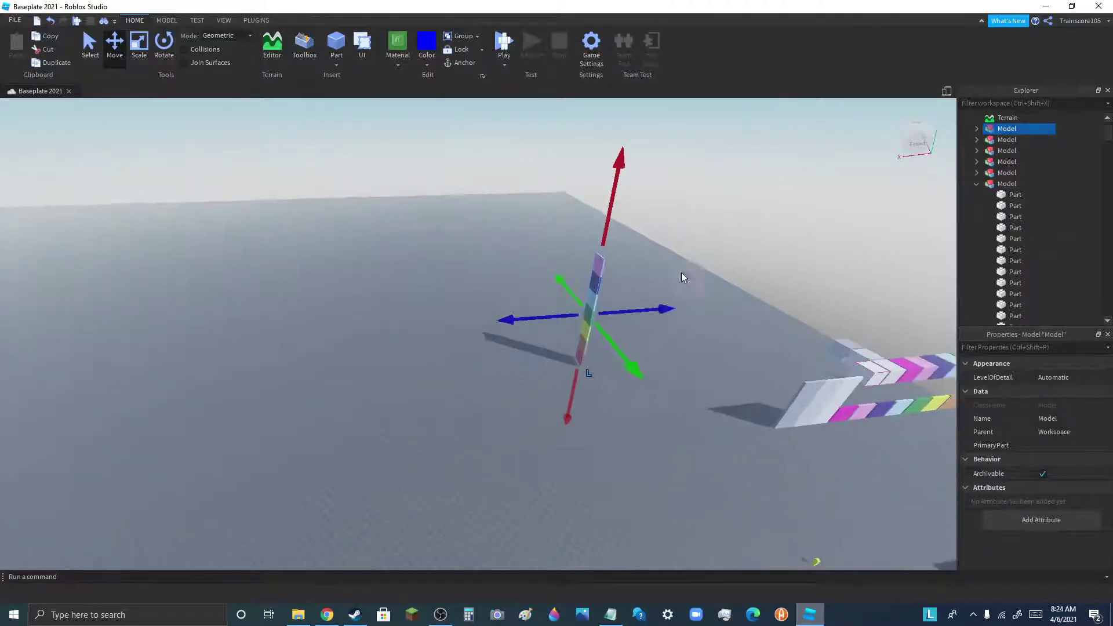
pyautogui.moveTo(647, 310); pyautogui.dragTo(252, 392)
pyautogui.moveTo(328, 374); pyautogui.dragTo(332, 375, button='right')
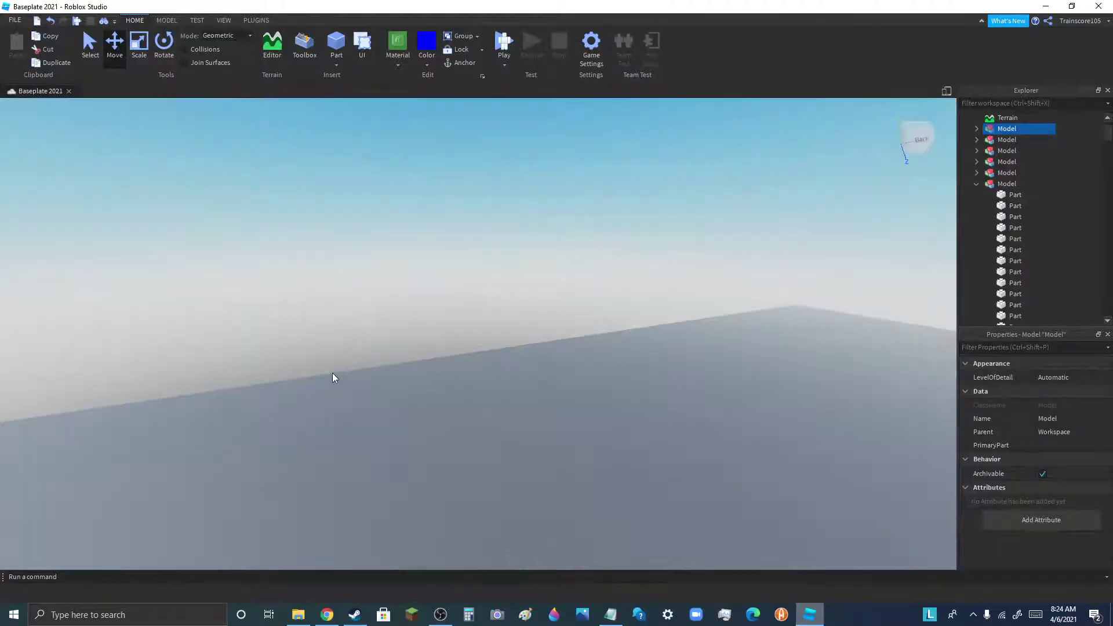
pyautogui.moveTo(499, 374); pyautogui.dragTo(500, 373, button='right')
pyautogui.scroll(10, 603, 403)
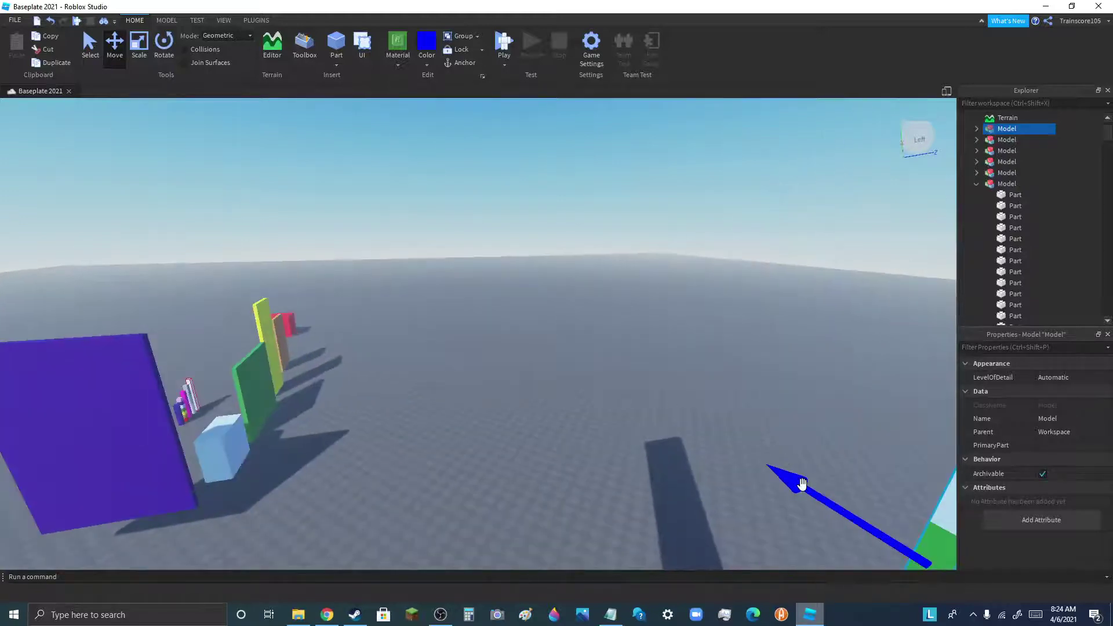
pyautogui.moveTo(802, 484); pyautogui.dragTo(545, 356)
pyautogui.click(429, 337)
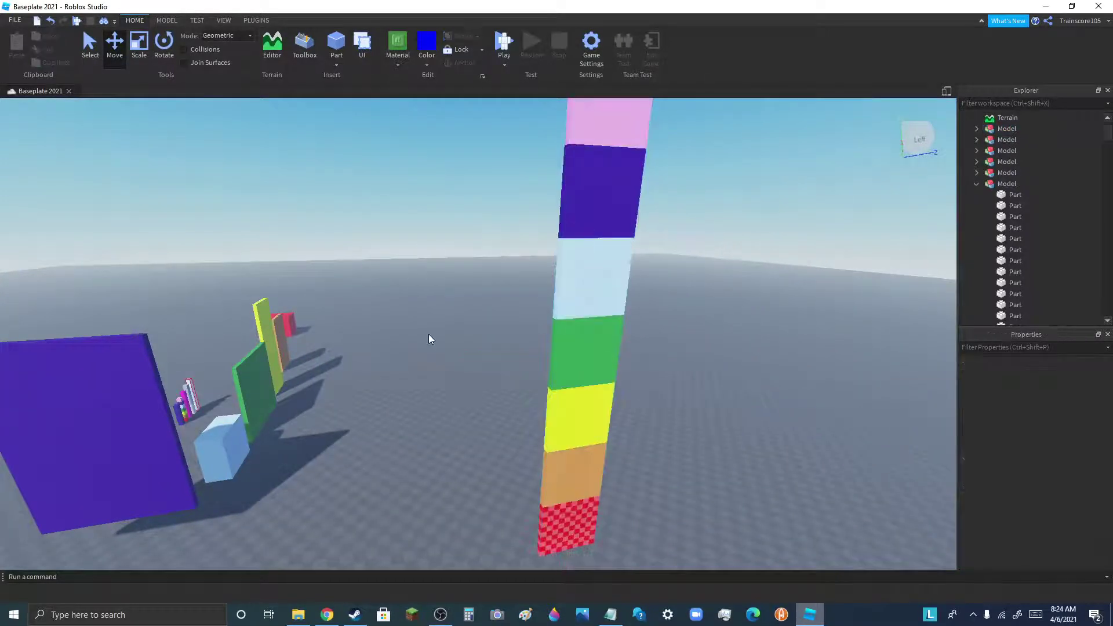
# - Lower the large indigo panel onto the baseplate, to position -110, 30, -201
pyautogui.moveTo(429, 334); pyautogui.dragTo(433, 327, button='right')
pyautogui.scroll(-10, 583, 271)
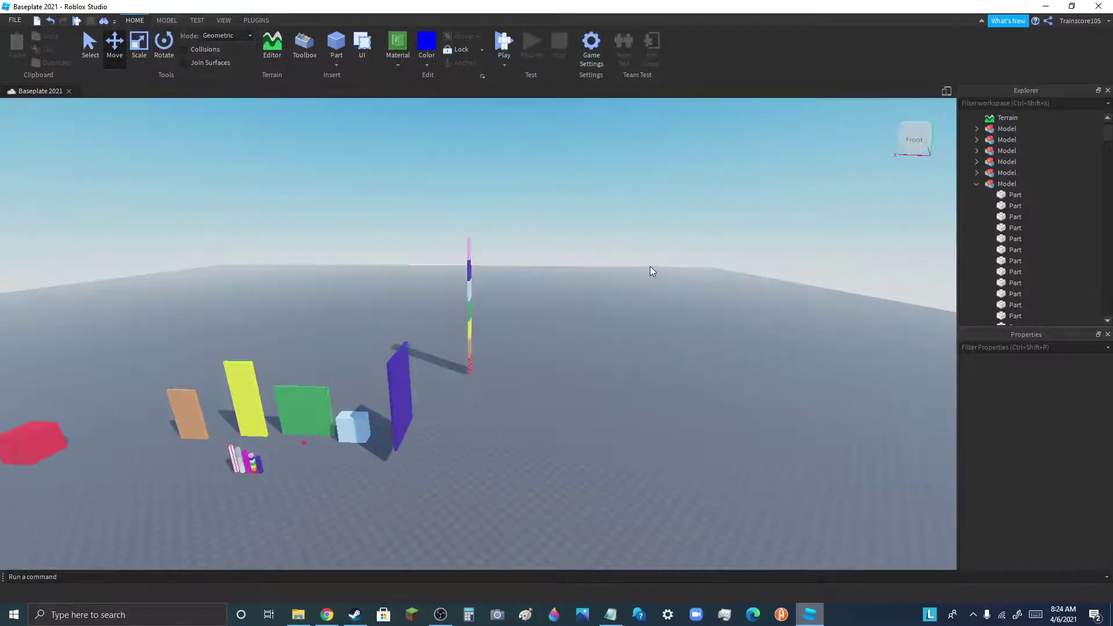
pyautogui.moveTo(649, 270); pyautogui.dragTo(650, 270, button='right')
pyautogui.scroll(-6, 617, 266)
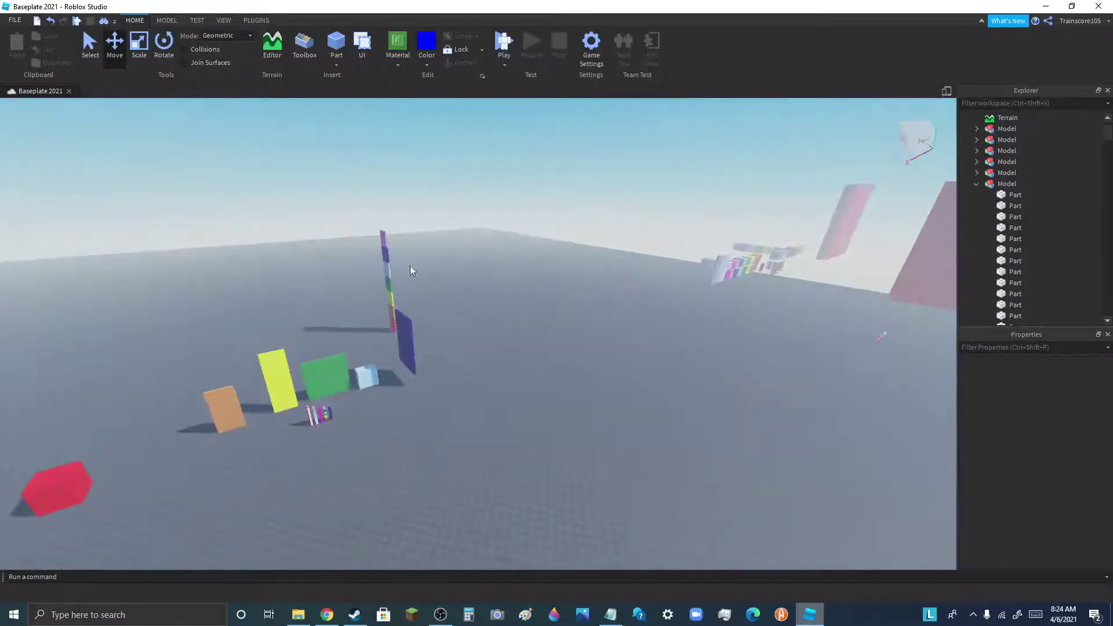
pyautogui.scroll(4, 331, 327)
pyautogui.scroll(5, 431, 354)
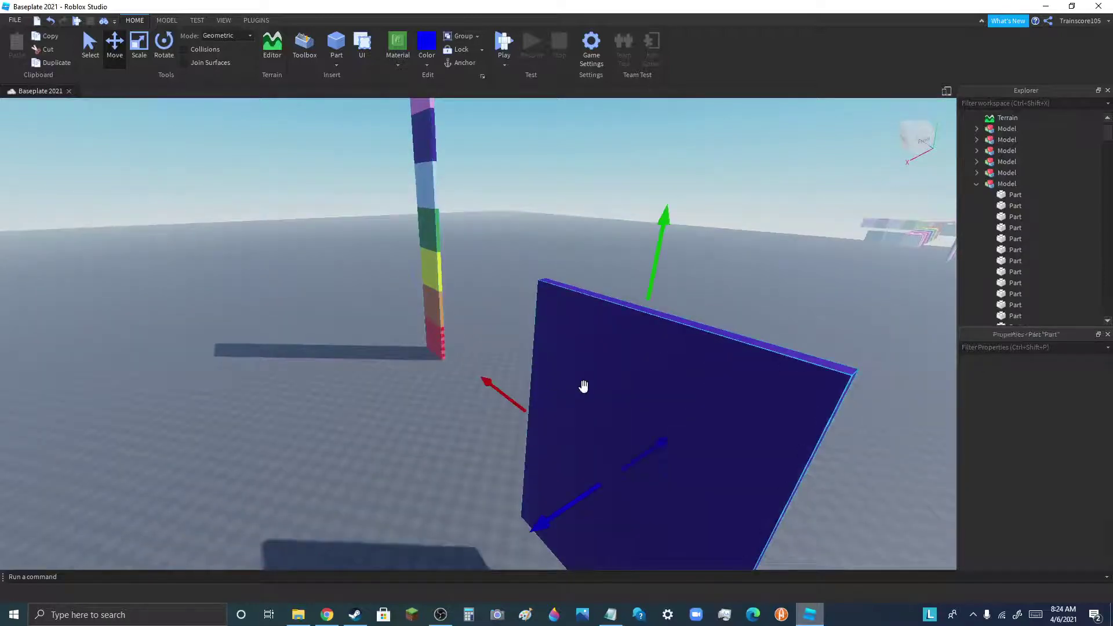
pyautogui.moveTo(651, 295); pyautogui.dragTo(657, 181)
pyautogui.scroll(-6, 527, 191)
pyautogui.scroll(5, 557, 359)
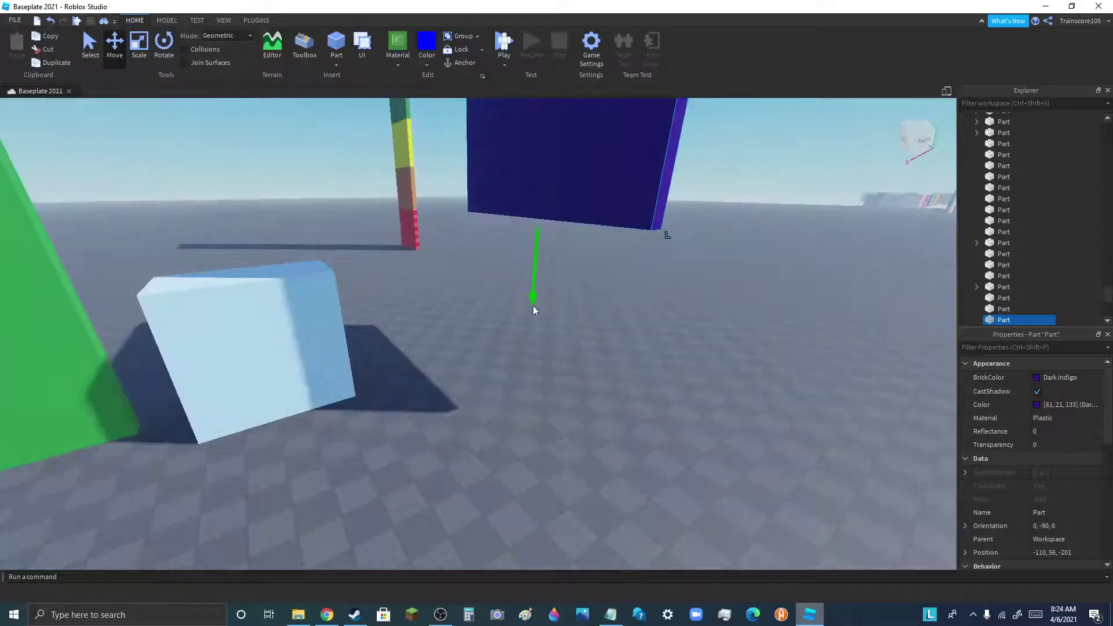
pyautogui.moveTo(530, 282); pyautogui.dragTo(527, 408)
pyautogui.scroll(-5, 525, 406)
pyautogui.scroll(5, 447, 256)
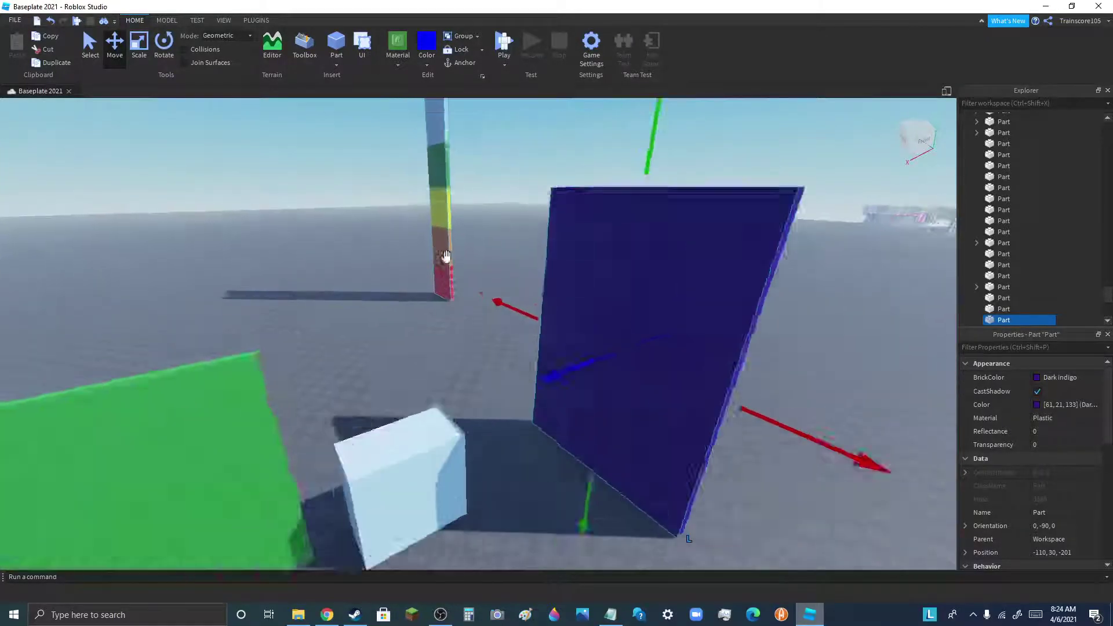
# - Move the rainbow column closer to the lineup, behind the light blue block and beside the indigo panel
pyautogui.click(450, 256)
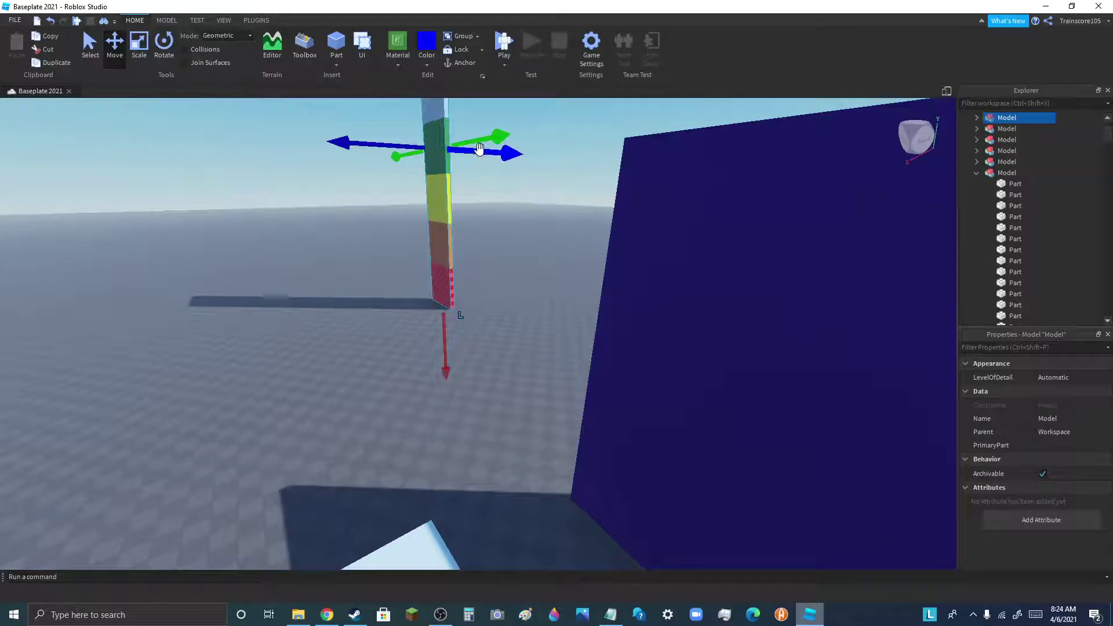
pyautogui.moveTo(480, 145); pyautogui.dragTo(642, 182)
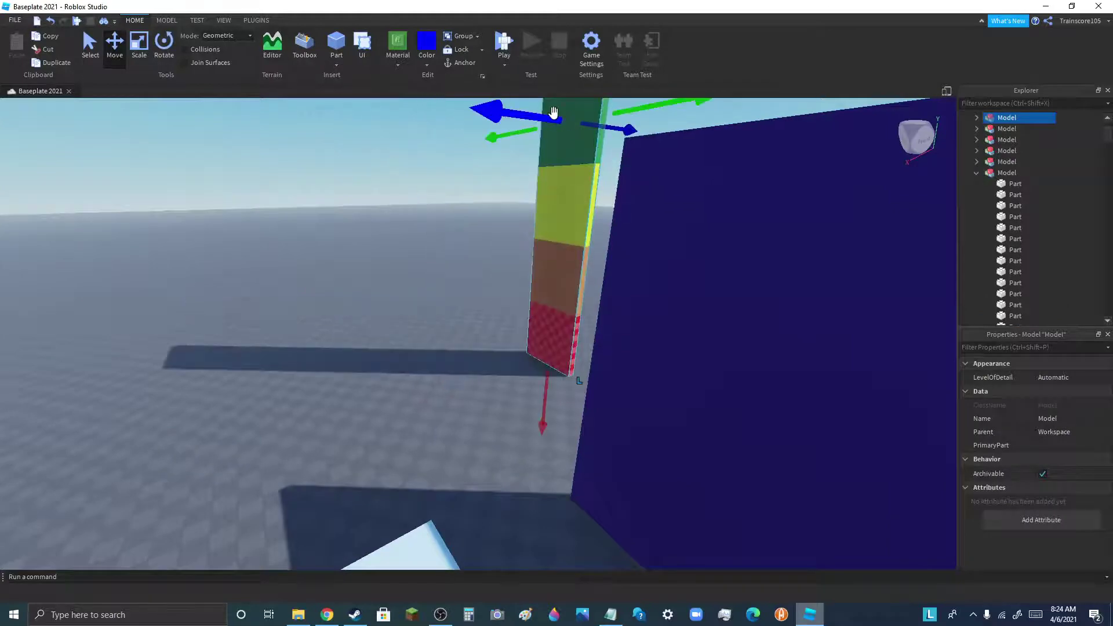
pyautogui.moveTo(551, 114); pyautogui.dragTo(464, 107)
pyautogui.scroll(-6, 583, 320)
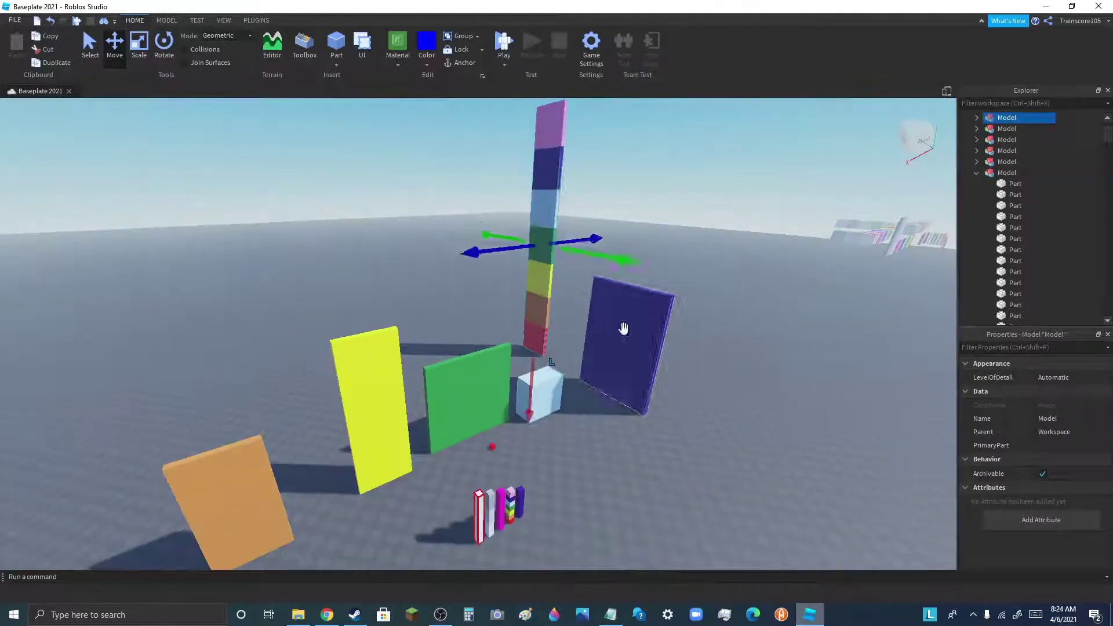
pyautogui.click(418, 326)
pyautogui.scroll(-4, 416, 325)
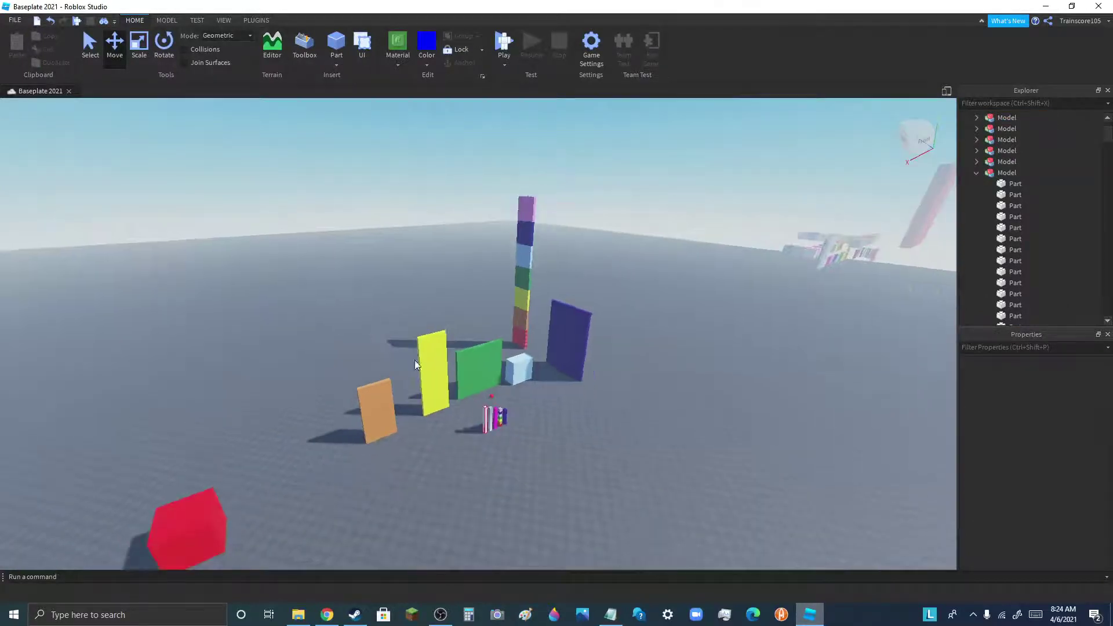
# - Move the yellow panel backward along the Z axis, between the orange and green panels
pyautogui.scroll(7, 400, 358)
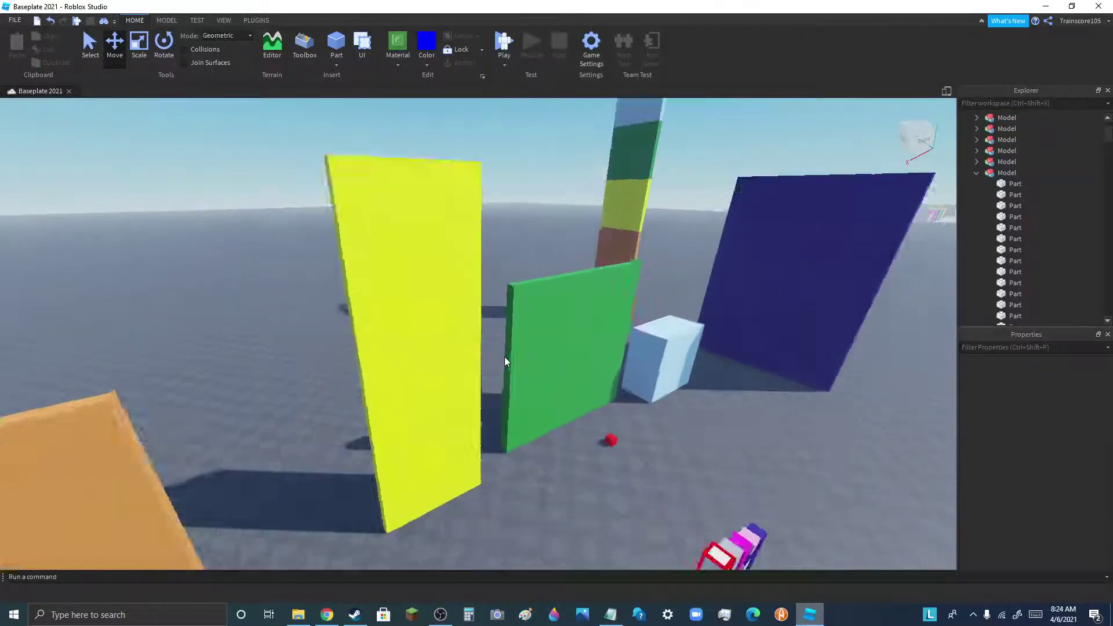
pyautogui.scroll(1, 505, 357)
pyautogui.click(403, 332)
pyautogui.scroll(-3, 403, 331)
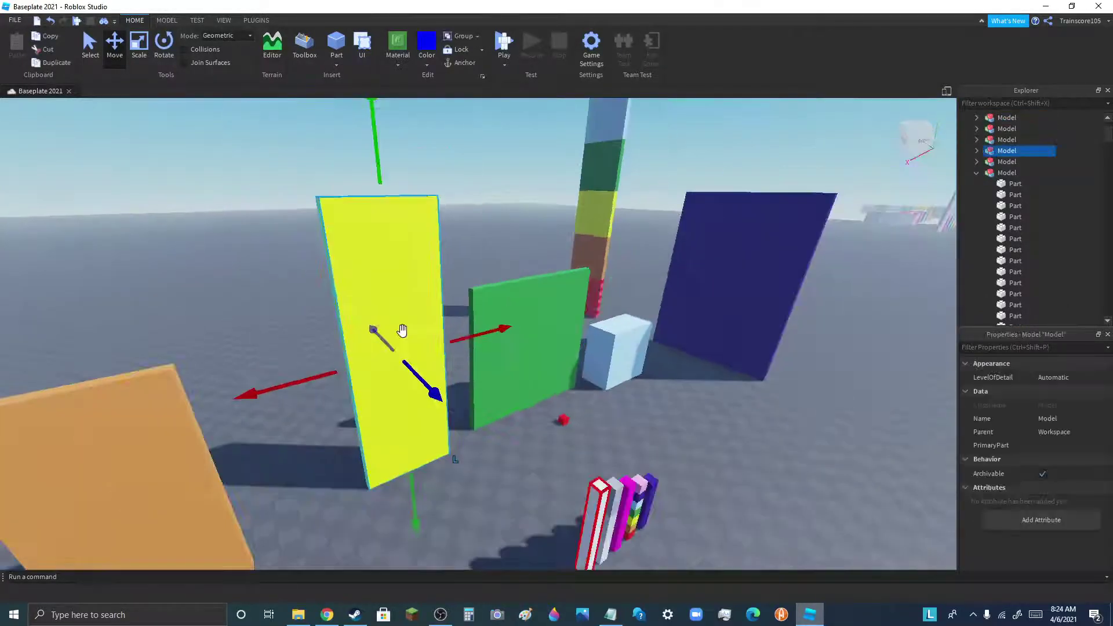
pyautogui.moveTo(416, 388); pyautogui.dragTo(331, 360)
pyautogui.click(235, 333)
pyautogui.scroll(-3, 235, 330)
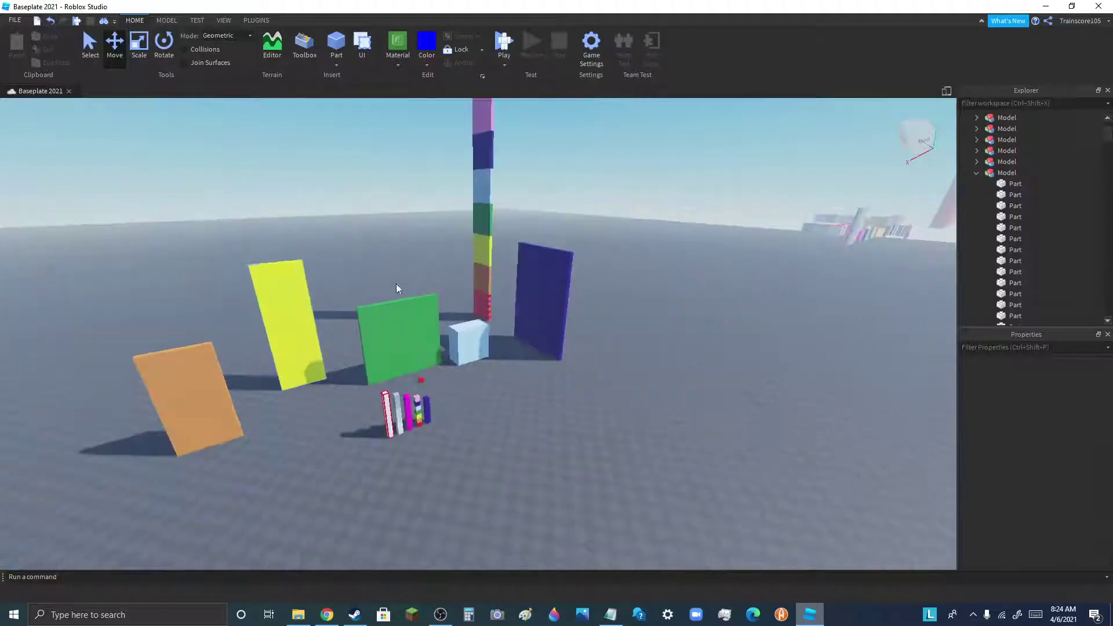
pyautogui.scroll(6, 447, 429)
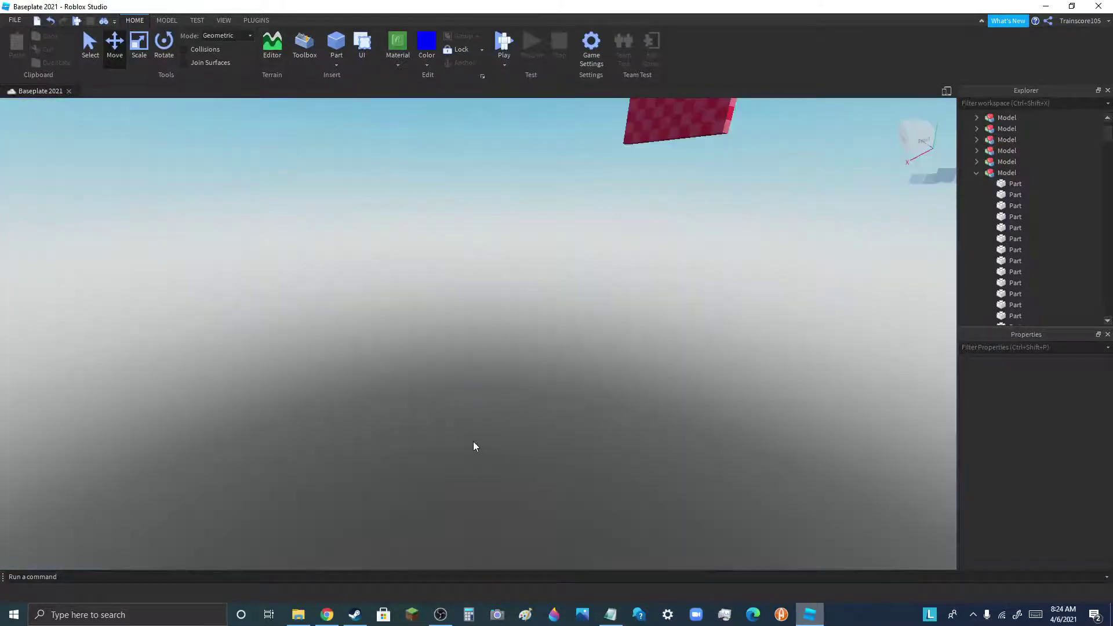
pyautogui.scroll(-2, 473, 440)
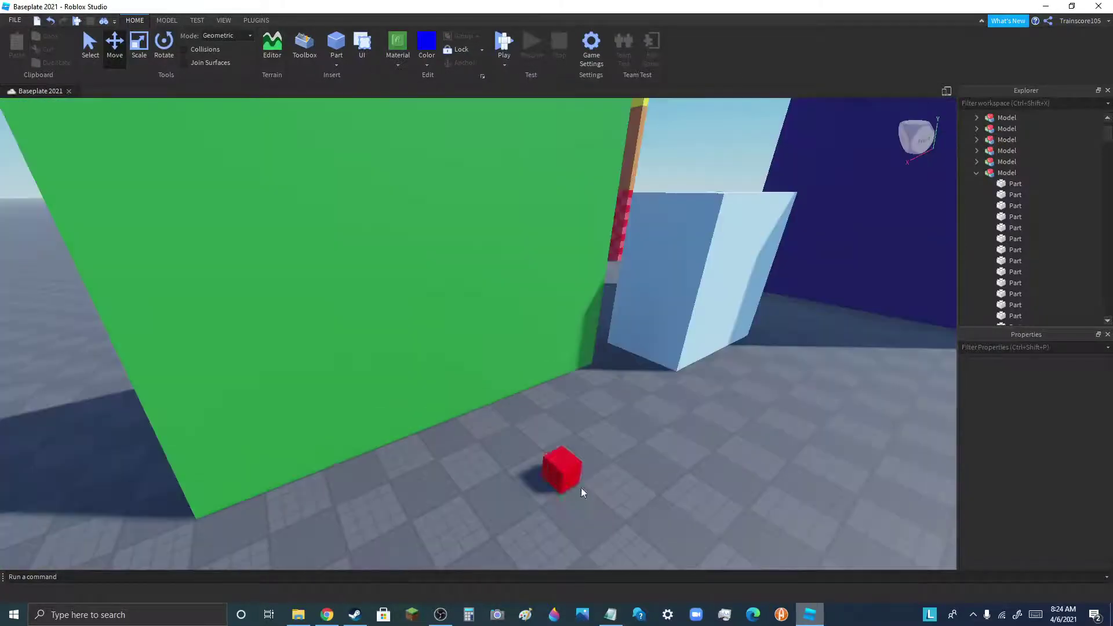
pyautogui.scroll(2, 580, 488)
pyautogui.scroll(-1, 561, 488)
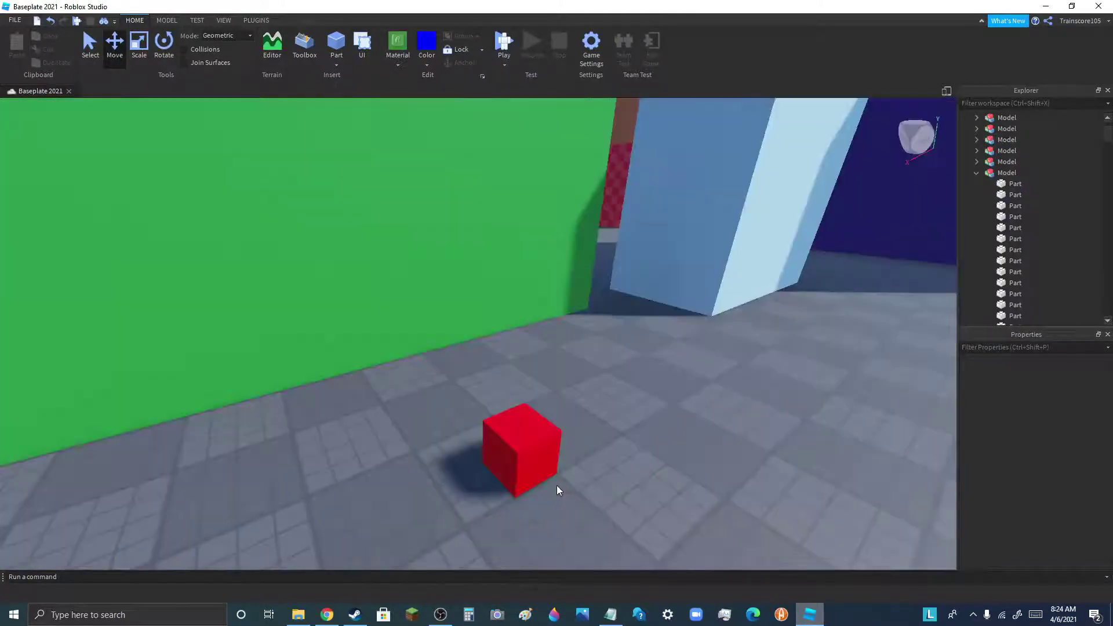
pyautogui.click(502, 445)
pyautogui.scroll(-6, 471, 464)
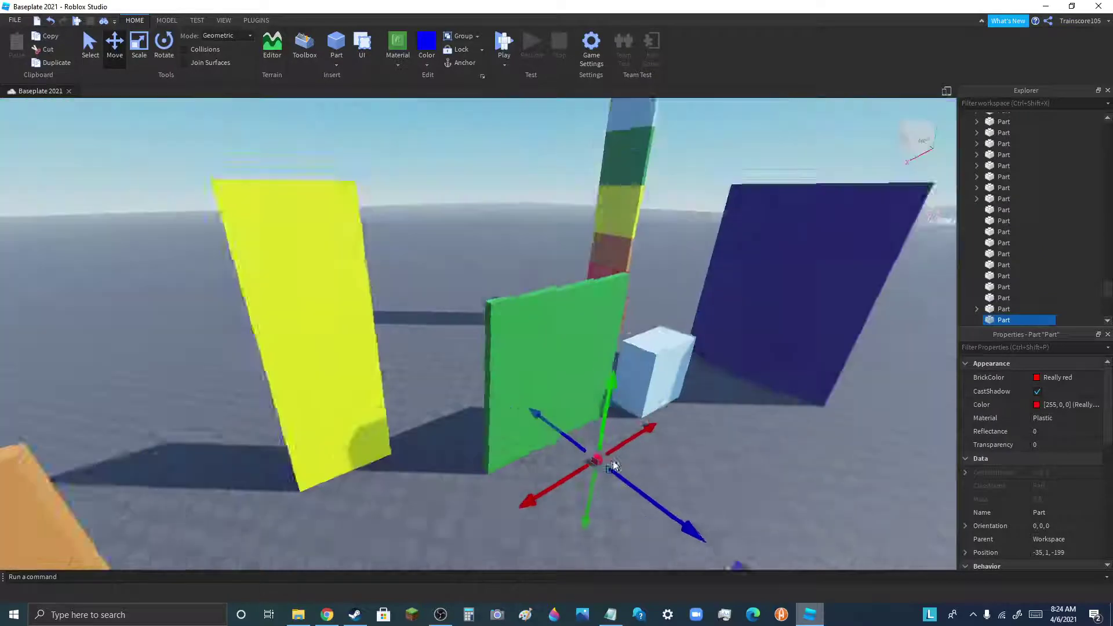
pyautogui.click(493, 428)
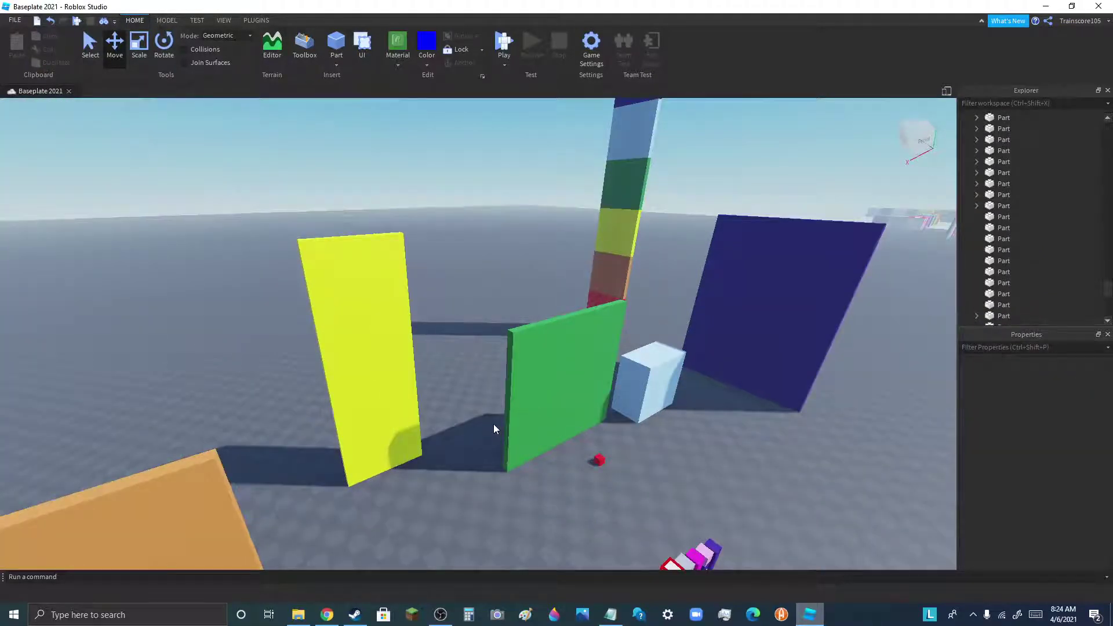
pyautogui.scroll(8, 603, 464)
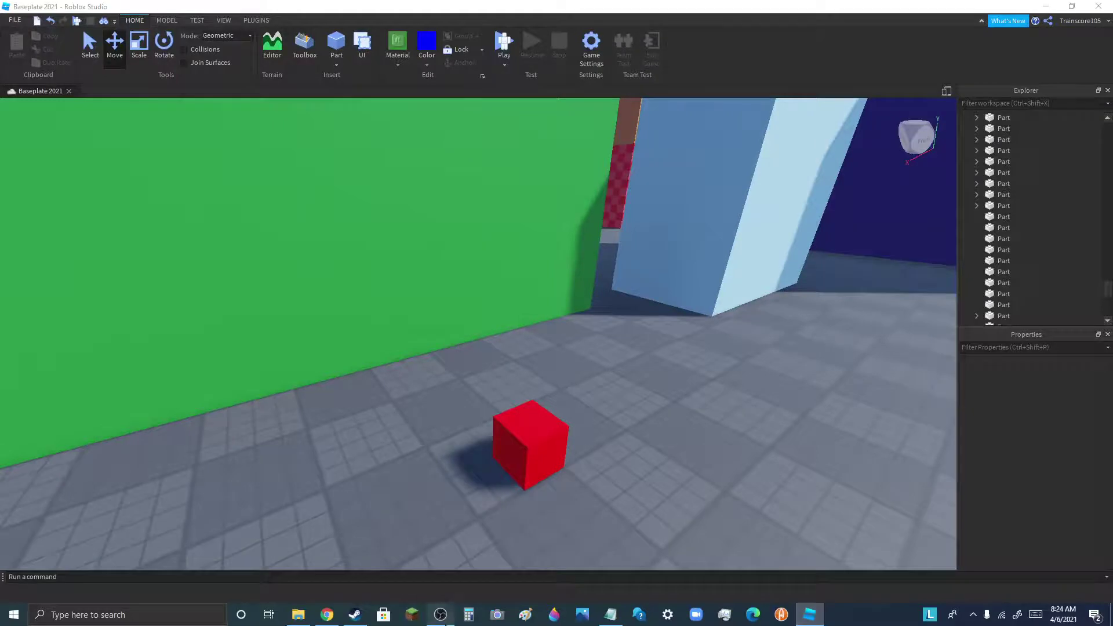
pyautogui.click(440, 614)
pyautogui.click(799, 455)
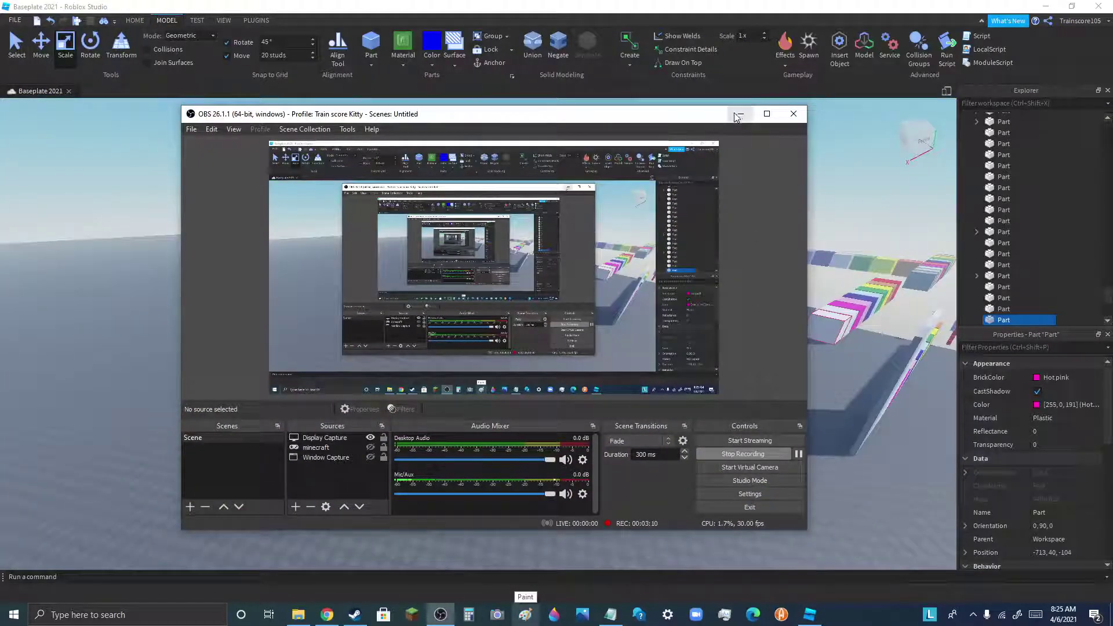
pyautogui.click(748, 114)
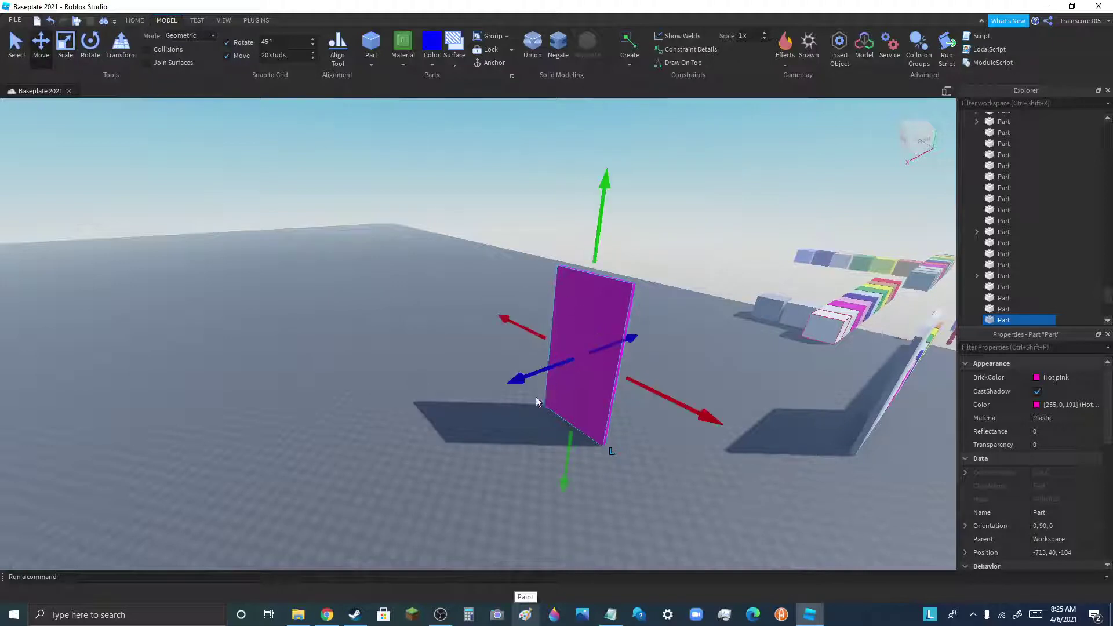
# - Move the tall hot pink panel across the baseplate toward the lineup, to position -113, 40, -104
pyautogui.moveTo(516, 379); pyautogui.dragTo(140, 455)
pyautogui.scroll(-5, 675, 294)
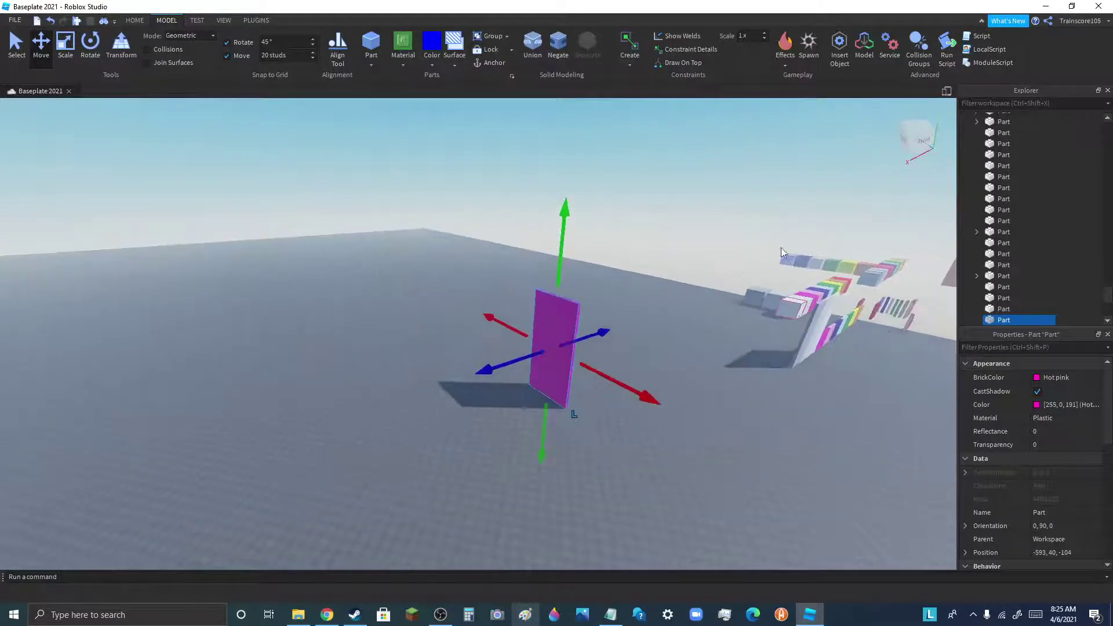
pyautogui.moveTo(485, 367); pyautogui.dragTo(916, 165)
pyautogui.scroll(-6, 659, 270)
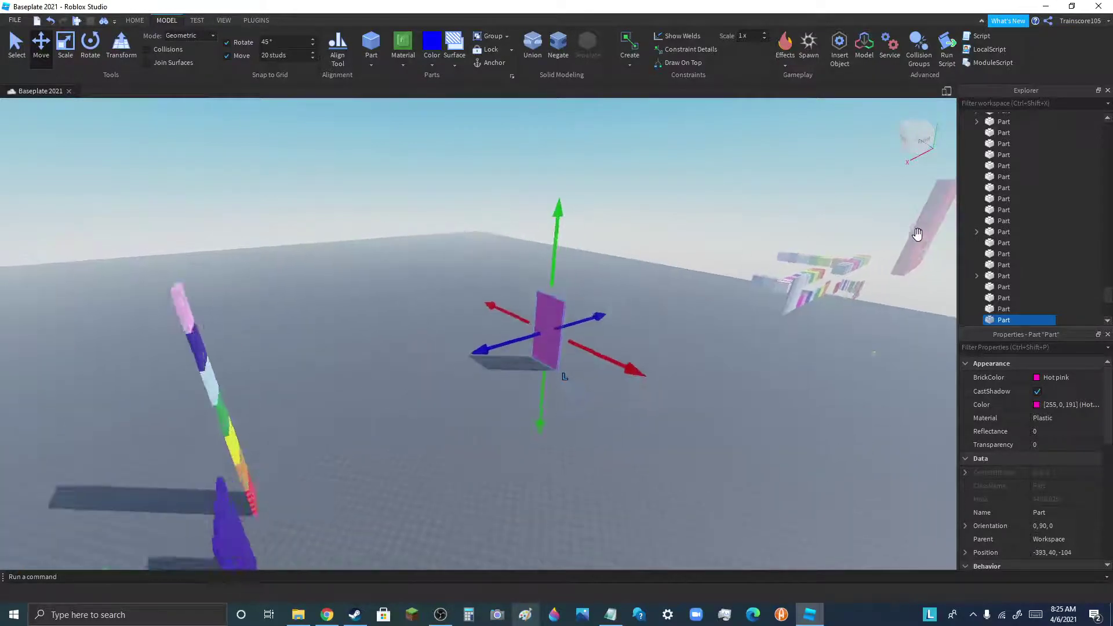
pyautogui.moveTo(531, 335); pyautogui.dragTo(342, 408)
pyautogui.press('w')
pyautogui.scroll(6, 236, 406)
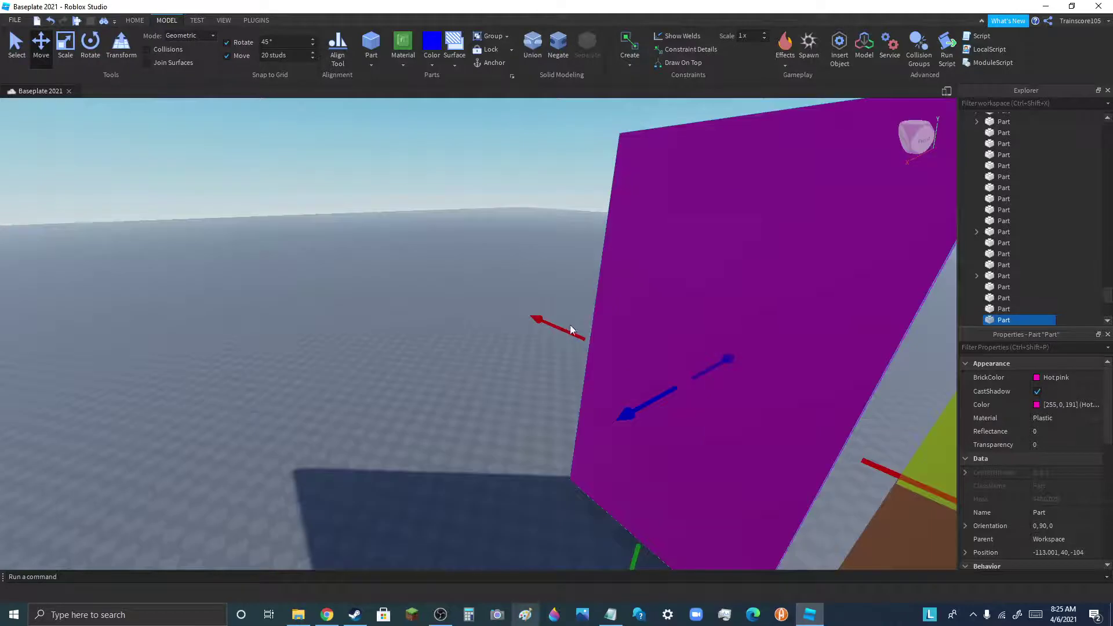
# - Adjust the hot pink panel's placement near the rainbow column, to position -93, 40, -84
pyautogui.moveTo(570, 328); pyautogui.dragTo(419, 308)
pyautogui.moveTo(320, 339); pyautogui.dragTo(405, 396)
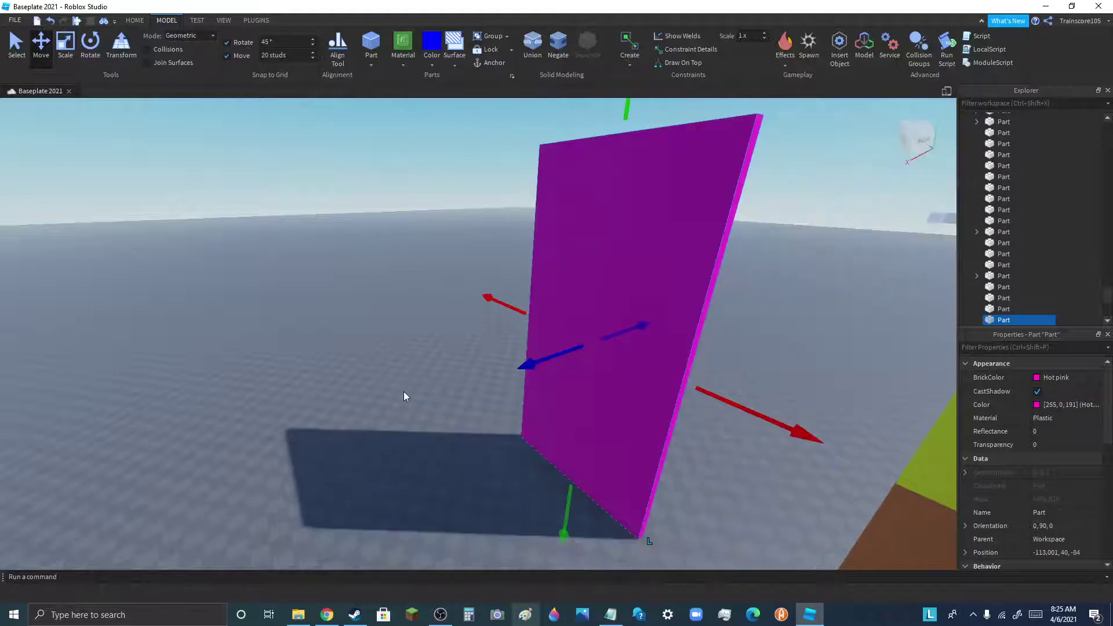
pyautogui.scroll(-3, 405, 396)
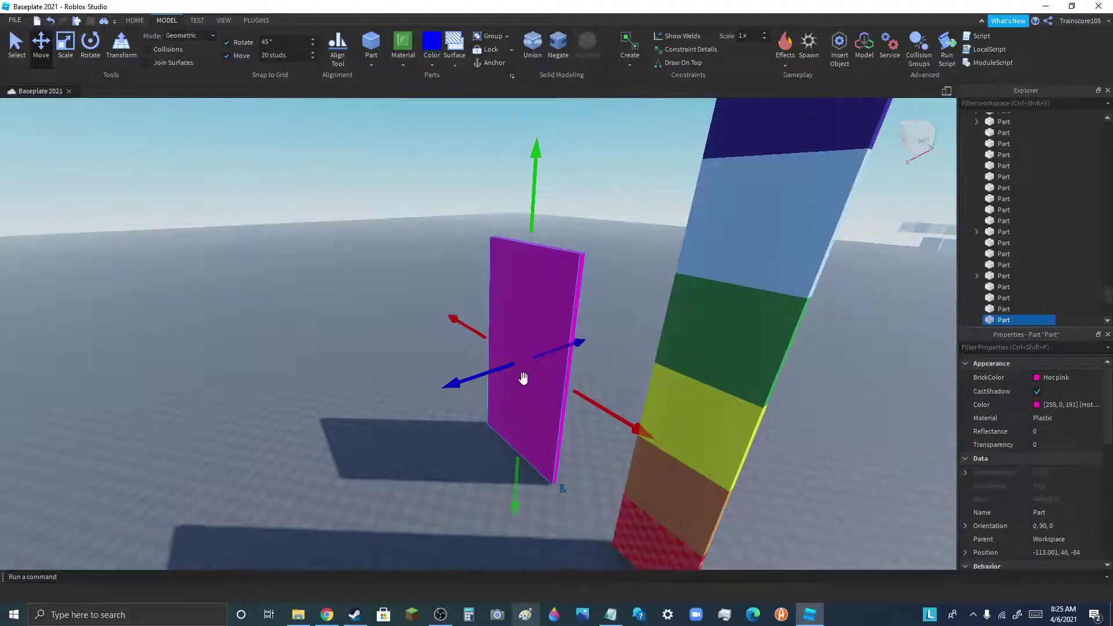
pyautogui.moveTo(476, 377); pyautogui.dragTo(484, 441)
pyautogui.scroll(-5, 371, 316)
pyautogui.scroll(-5, 371, 316)
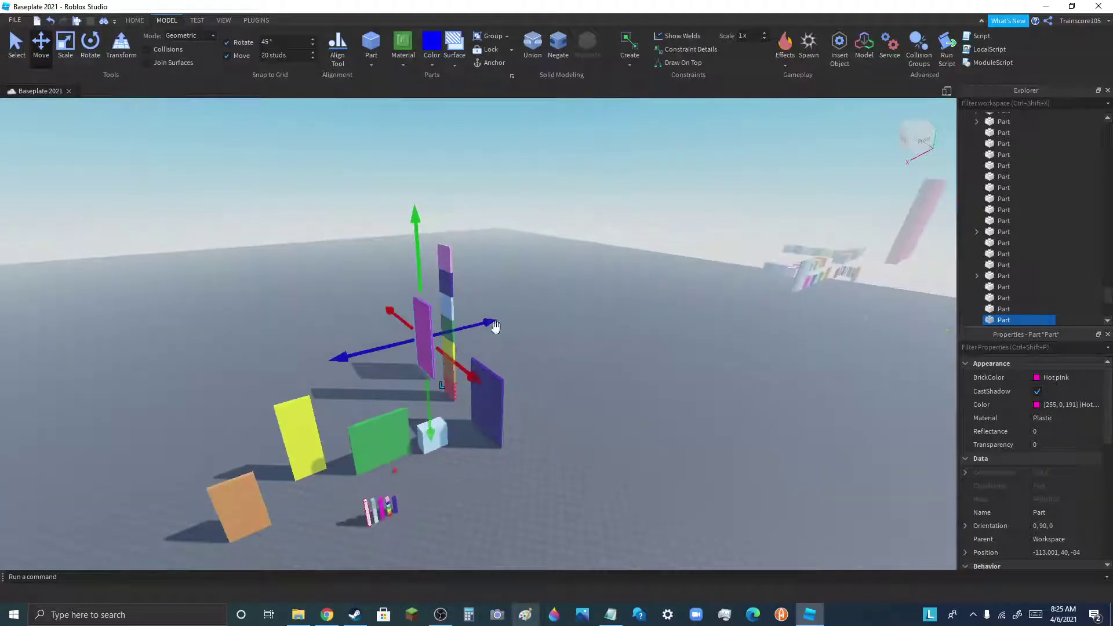
pyautogui.click(423, 336)
pyautogui.moveTo(473, 319); pyautogui.dragTo(467, 347)
pyautogui.scroll(10, 394, 464)
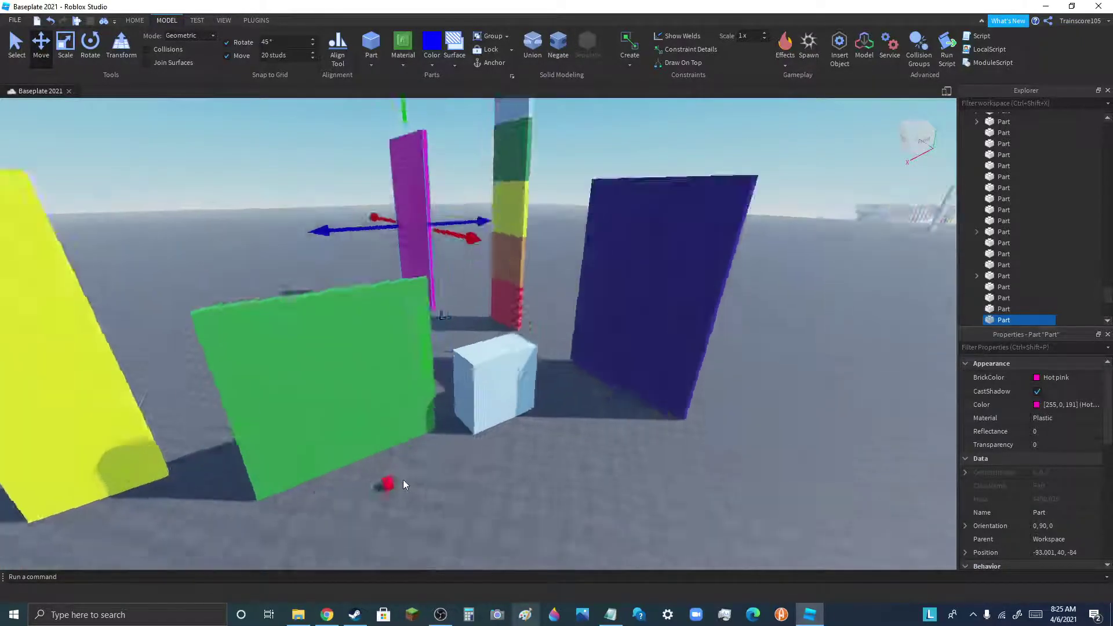
pyautogui.scroll(-15, 336, 401)
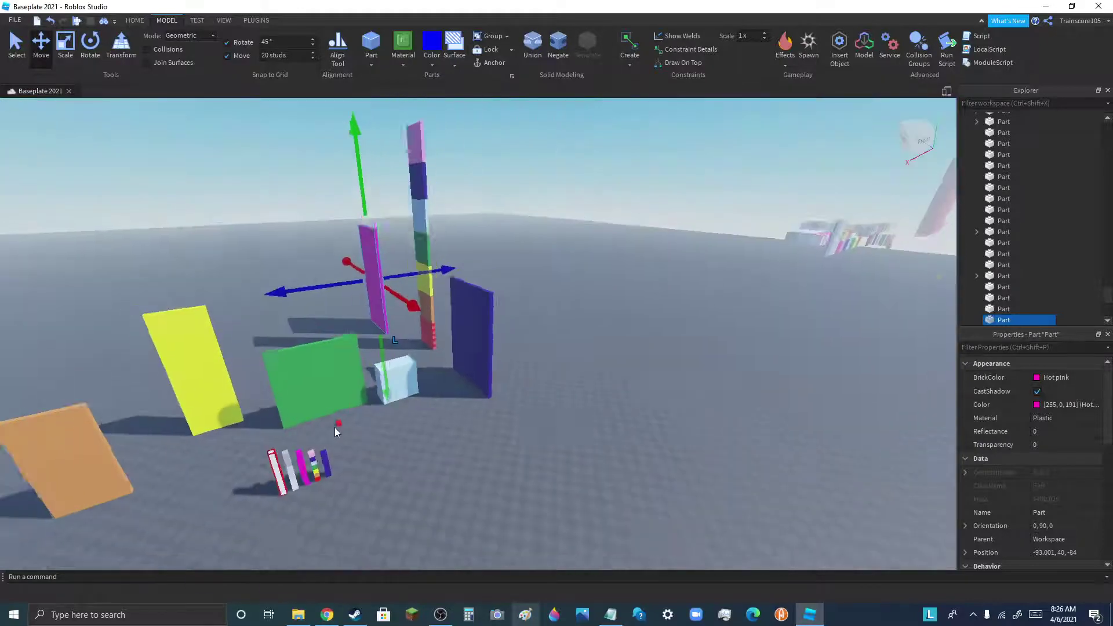
# - Bring the distant Nine Hundred model toward the lineup and rotate it about the vertical axis, parallel to the indigo panel
pyautogui.click(787, 265)
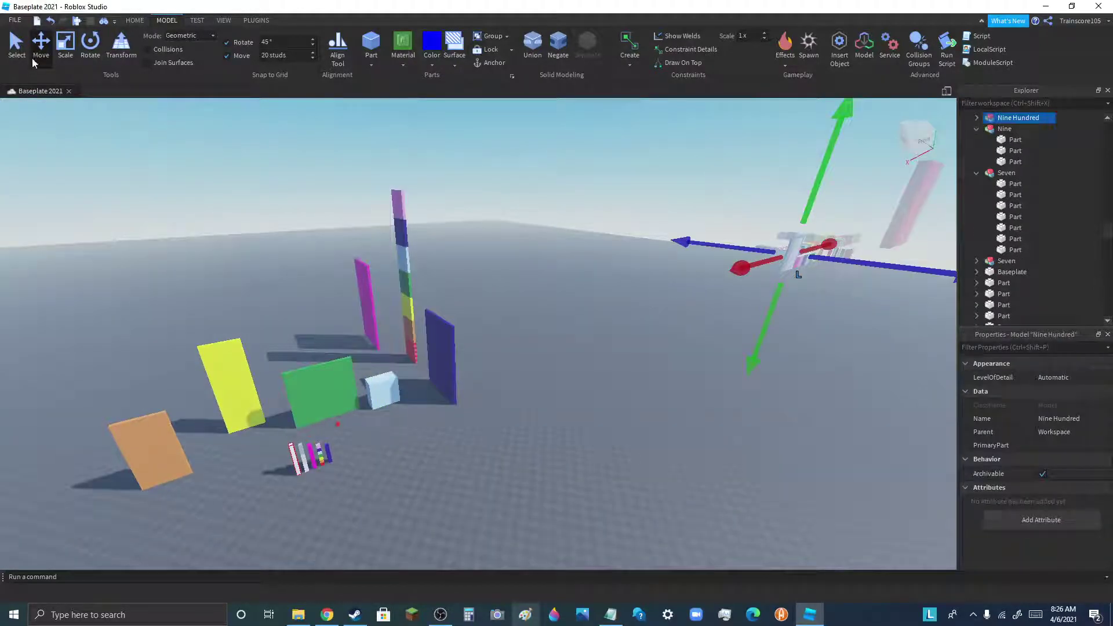
pyautogui.click(135, 21)
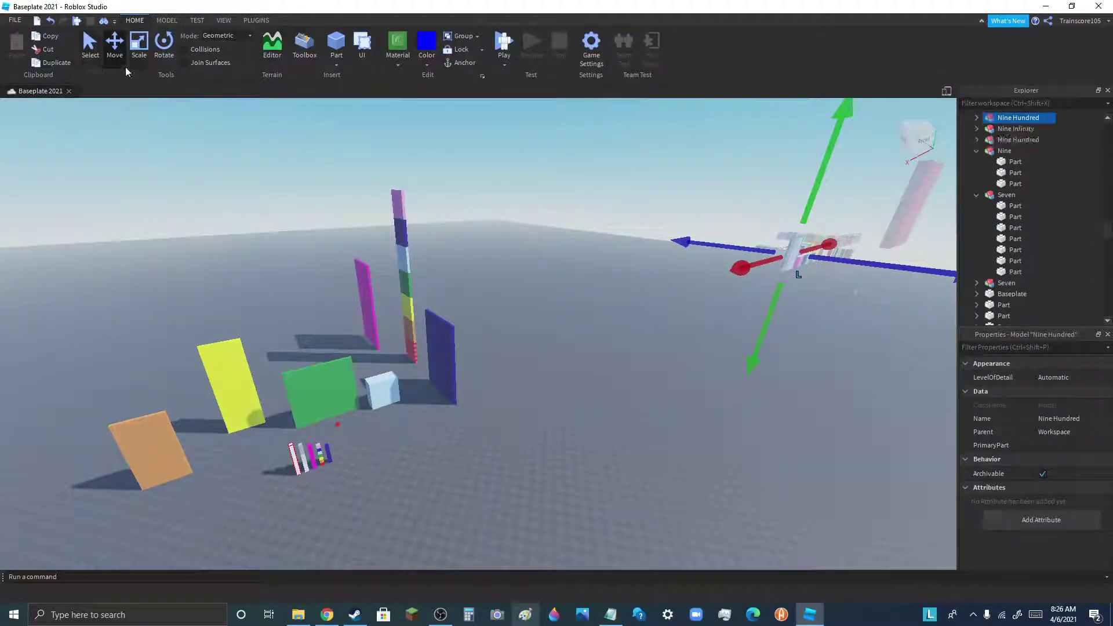
pyautogui.moveTo(739, 268); pyautogui.dragTo(527, 351)
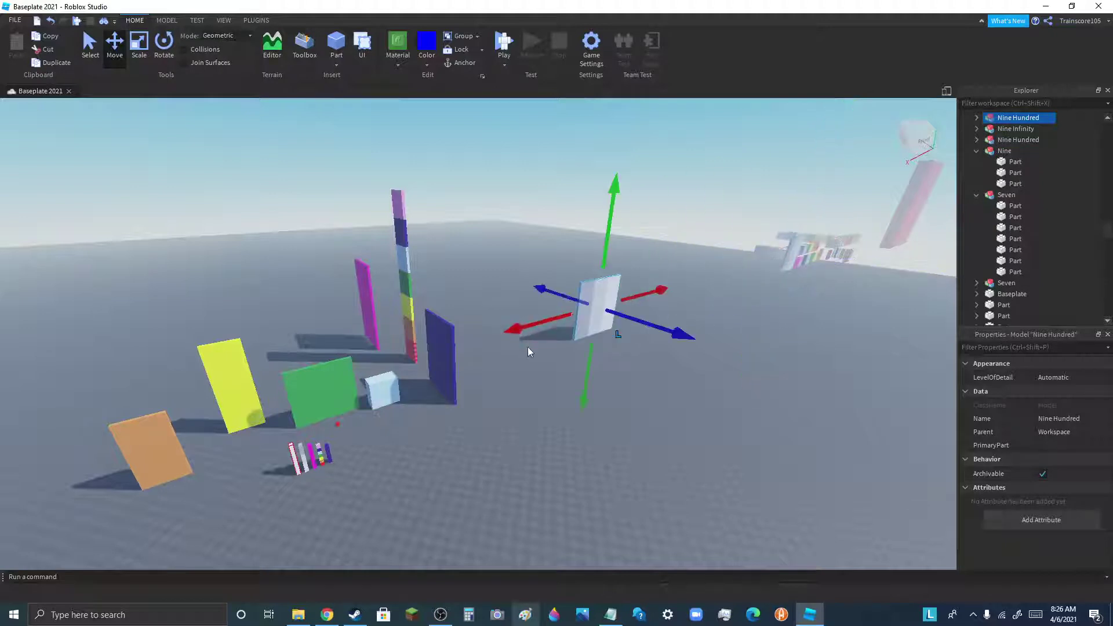
pyautogui.click(167, 53)
pyautogui.moveTo(606, 339); pyautogui.dragTo(530, 246)
pyautogui.click(115, 58)
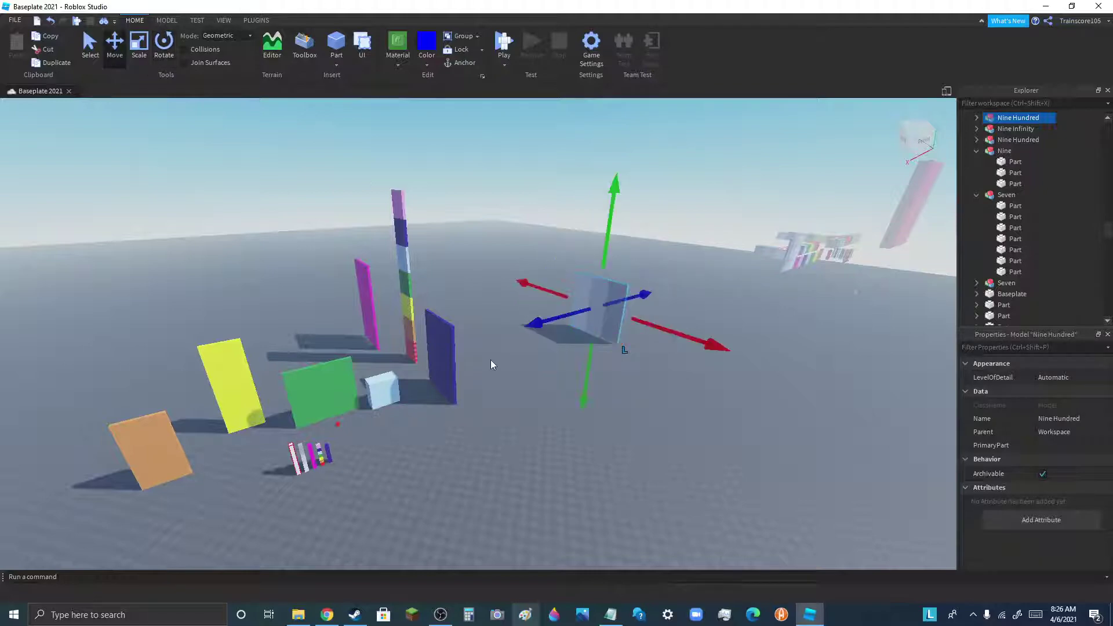
# - Move the Nine Hundred model closer to the lineup and forward, beyond the indigo panel
pyautogui.moveTo(544, 332); pyautogui.dragTo(453, 349)
pyautogui.scroll(5, 503, 273)
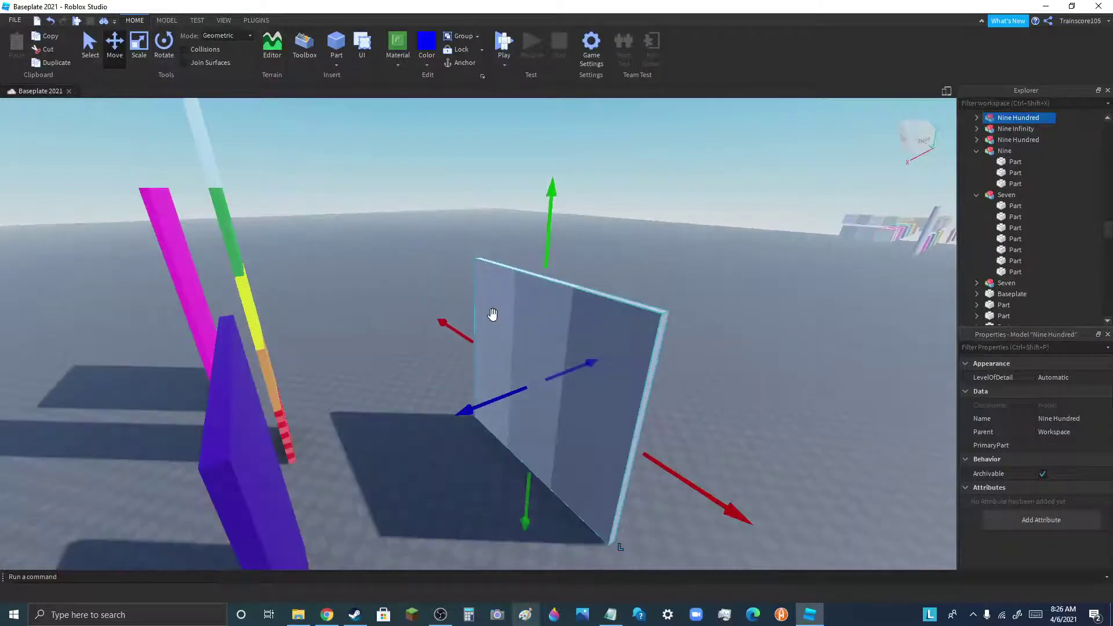
pyautogui.scroll(-4, 492, 315)
pyautogui.moveTo(585, 375); pyautogui.dragTo(735, 423)
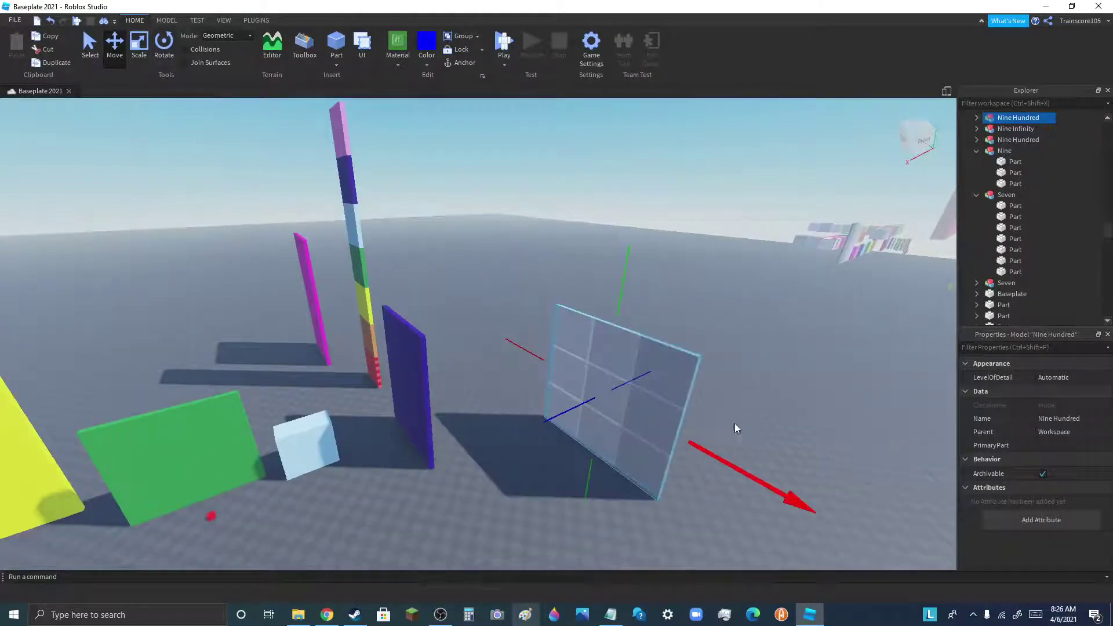
pyautogui.click(645, 284)
pyautogui.scroll(-3, 591, 339)
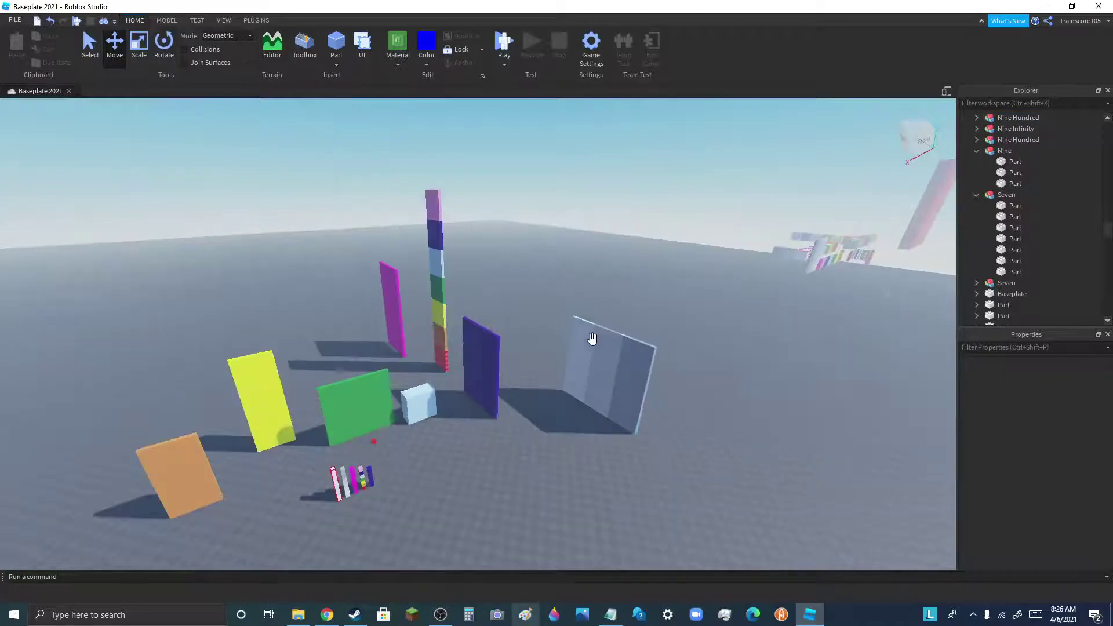
pyautogui.scroll(8, 401, 459)
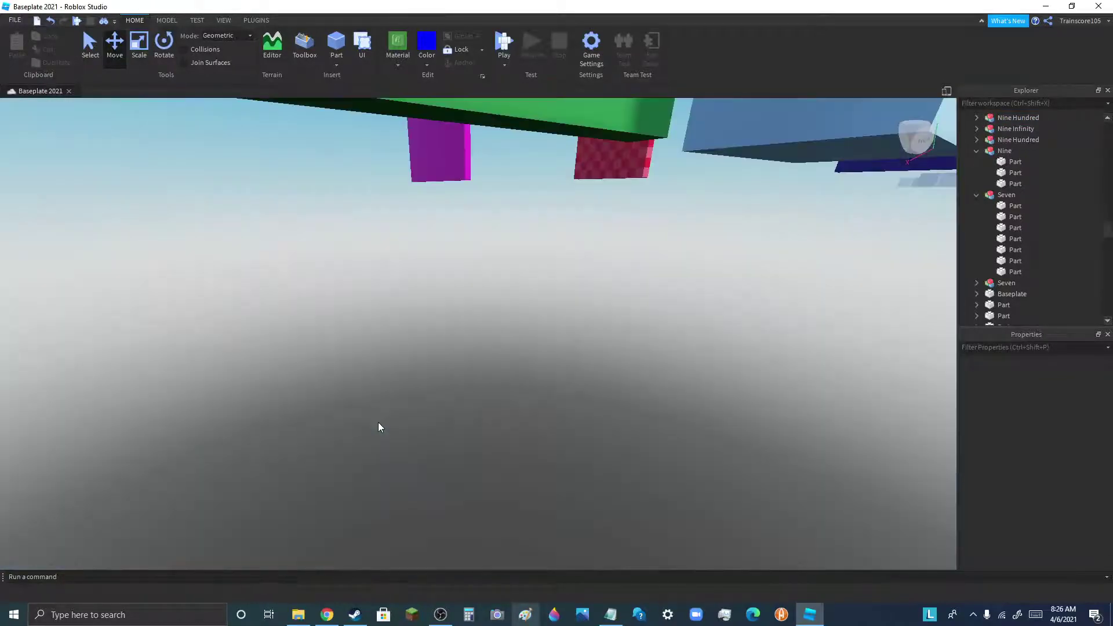
pyautogui.scroll(-2, 378, 422)
pyautogui.scroll(-8, 329, 420)
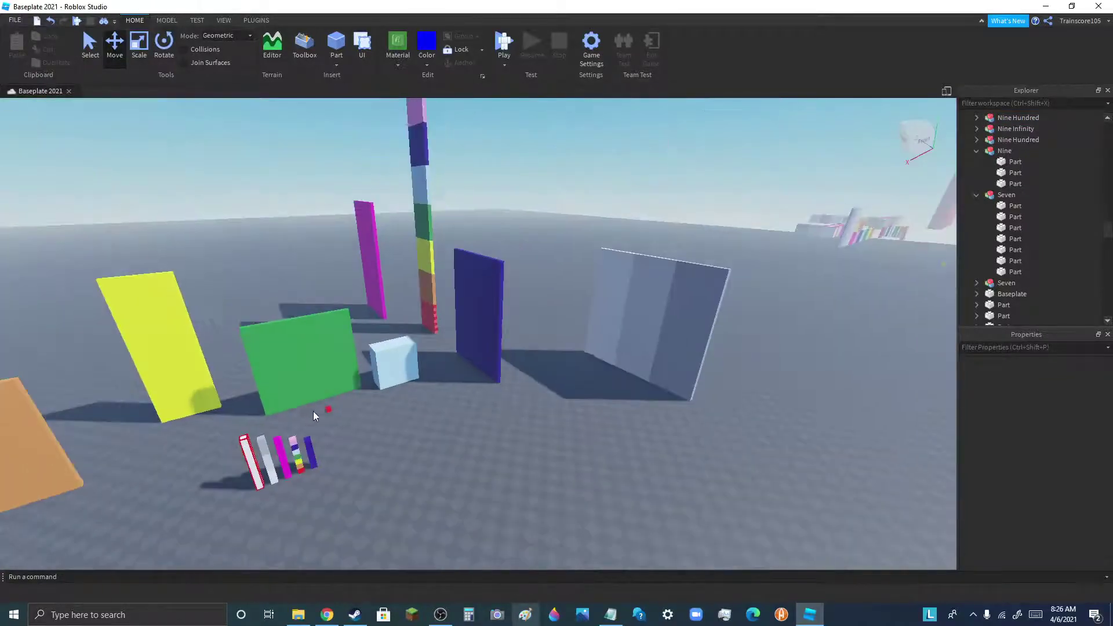
# - Slide the Nine Hundred model sideways until its edge meets the indigo panel
pyautogui.click(656, 327)
pyautogui.moveTo(607, 325); pyautogui.dragTo(467, 315)
pyautogui.scroll(3, 458, 282)
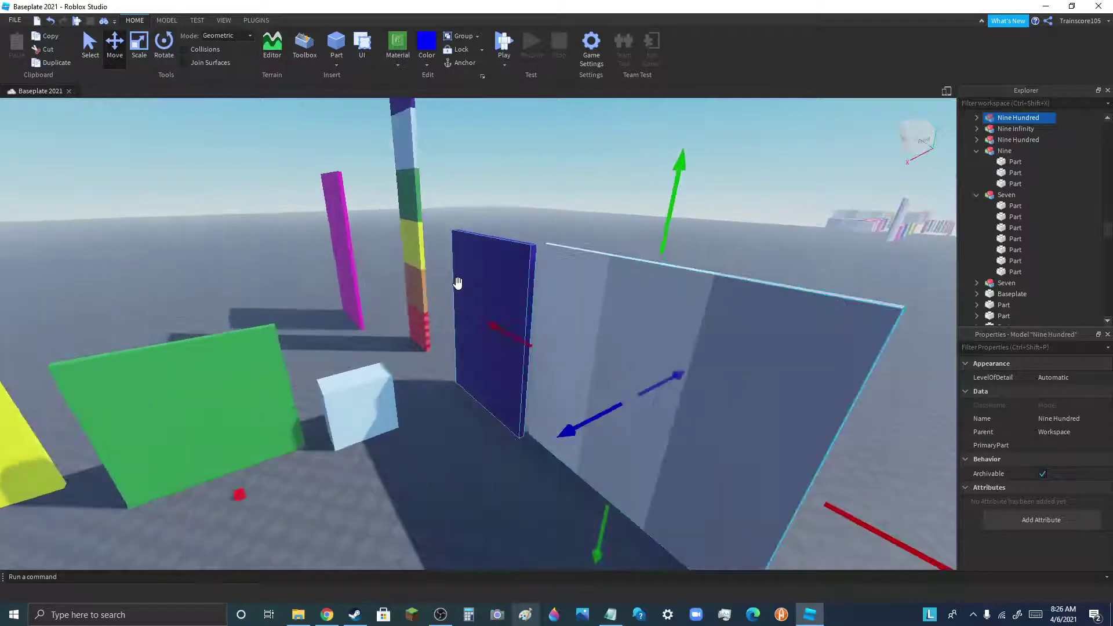
pyautogui.scroll(1, 458, 283)
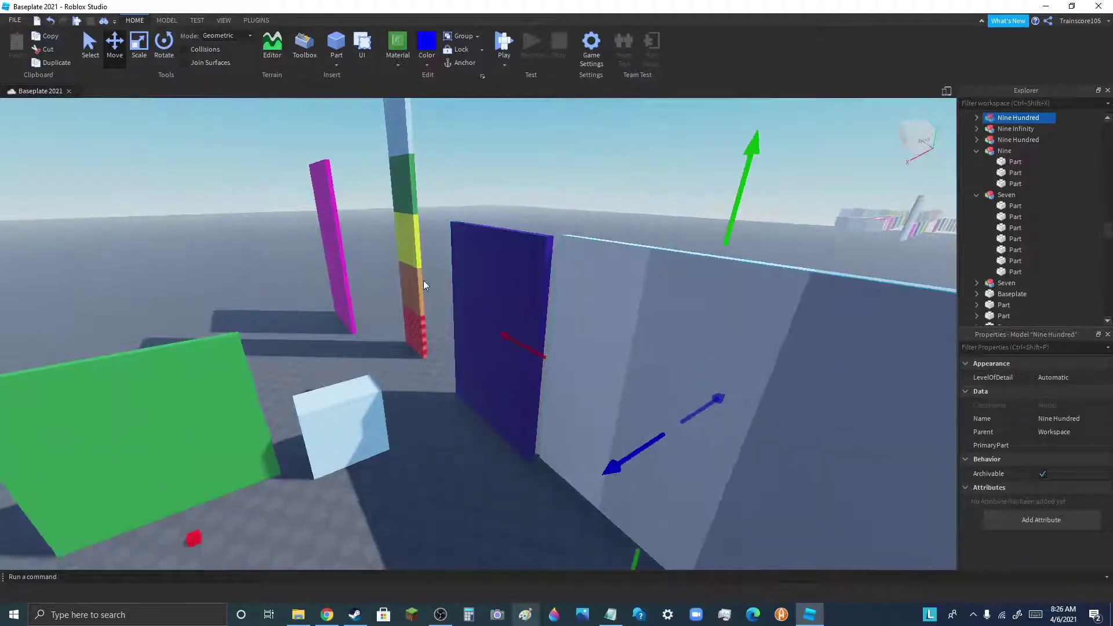
# - Set the move snap increment to 2 studs and nudge the Nine Hundred model flush with the indigo panel's face
pyautogui.click(167, 20)
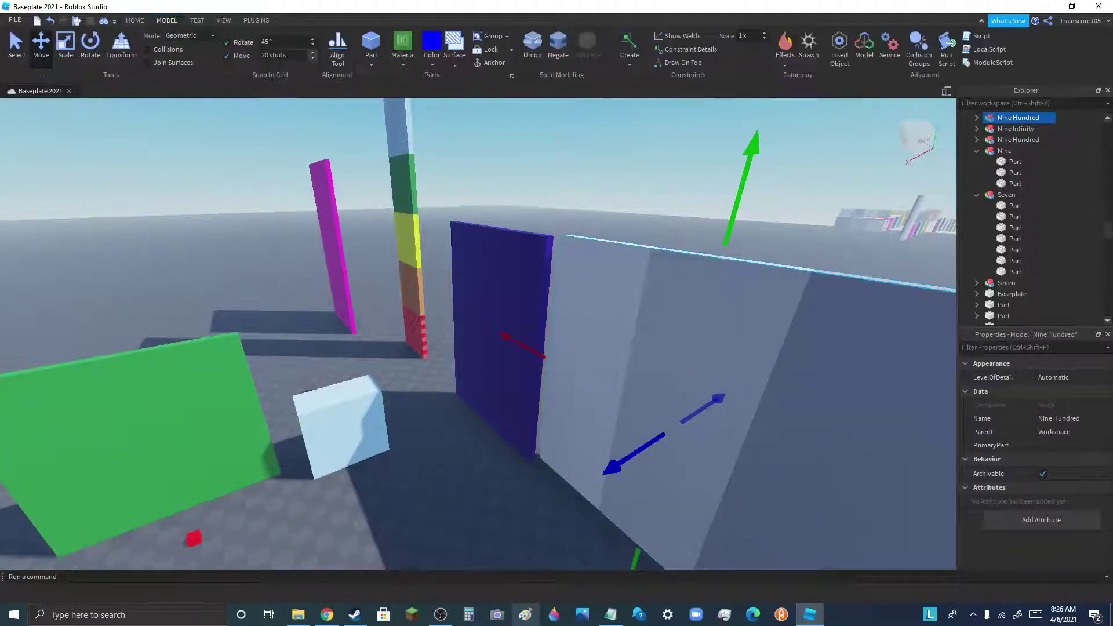
pyautogui.click(558, 168)
pyautogui.click(577, 318)
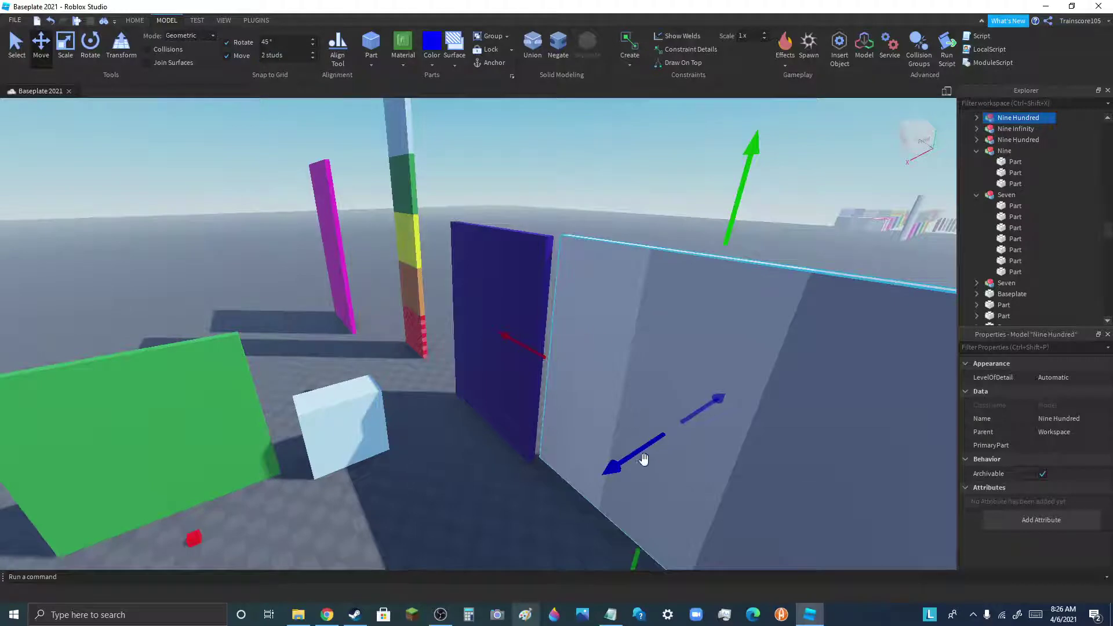
pyautogui.moveTo(643, 459); pyautogui.dragTo(621, 465)
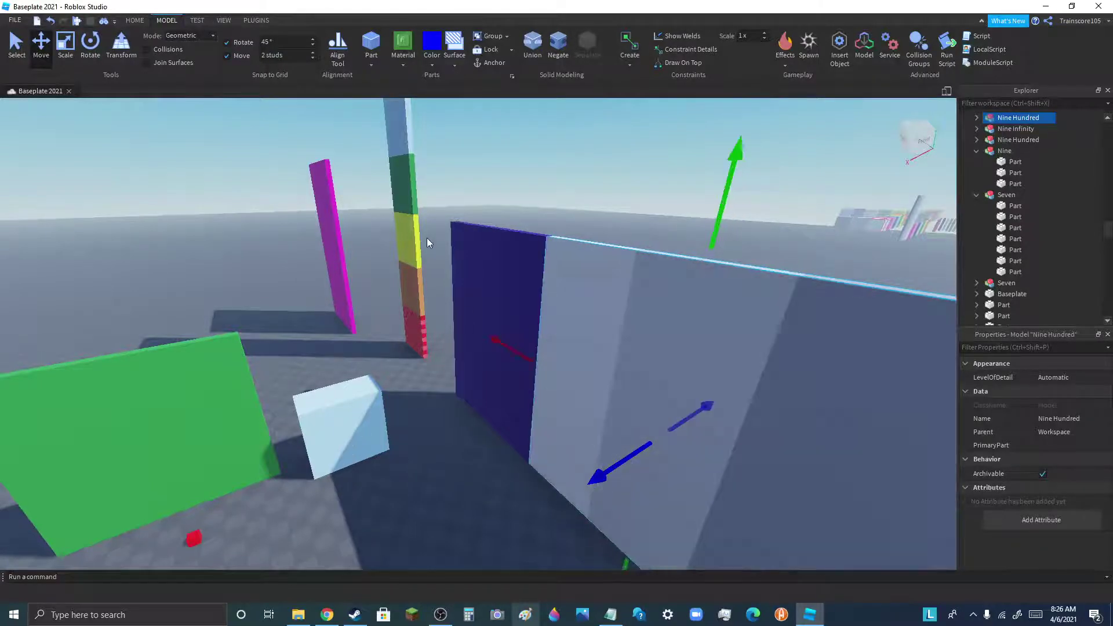
pyautogui.scroll(3, 427, 237)
pyautogui.scroll(-4, 591, 373)
pyautogui.click(761, 323)
pyautogui.scroll(-4, 488, 232)
pyautogui.scroll(4, 626, 359)
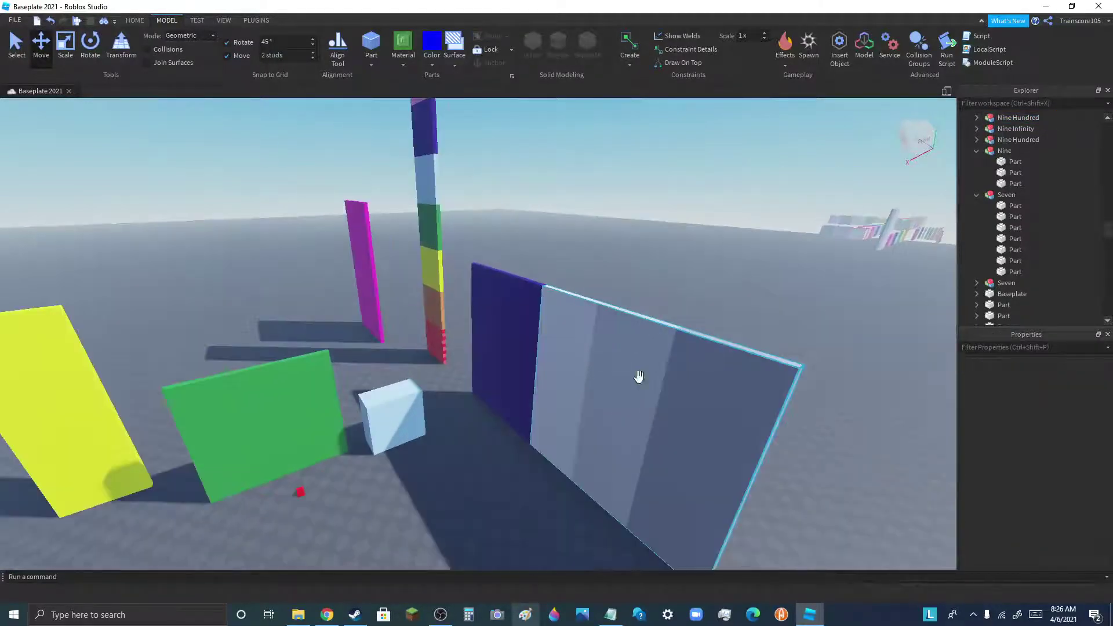
pyautogui.scroll(-5, 573, 314)
pyautogui.scroll(4, 534, 394)
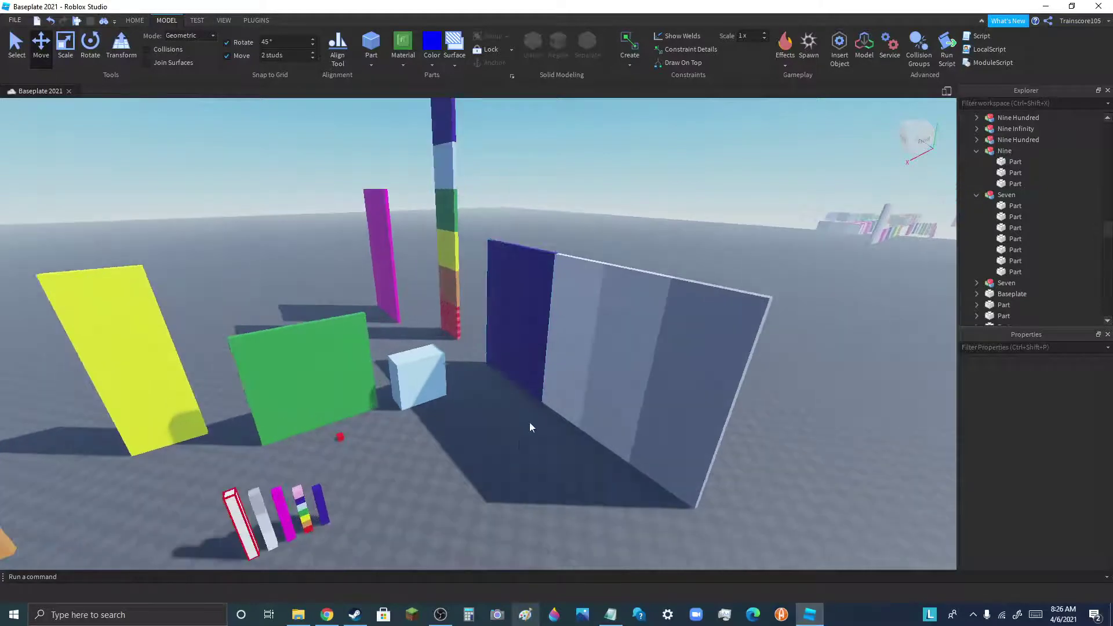
# - Slide the Nine Hundred model away from the indigo panel, leaving a gap between them in the lineup
pyautogui.click(611, 419)
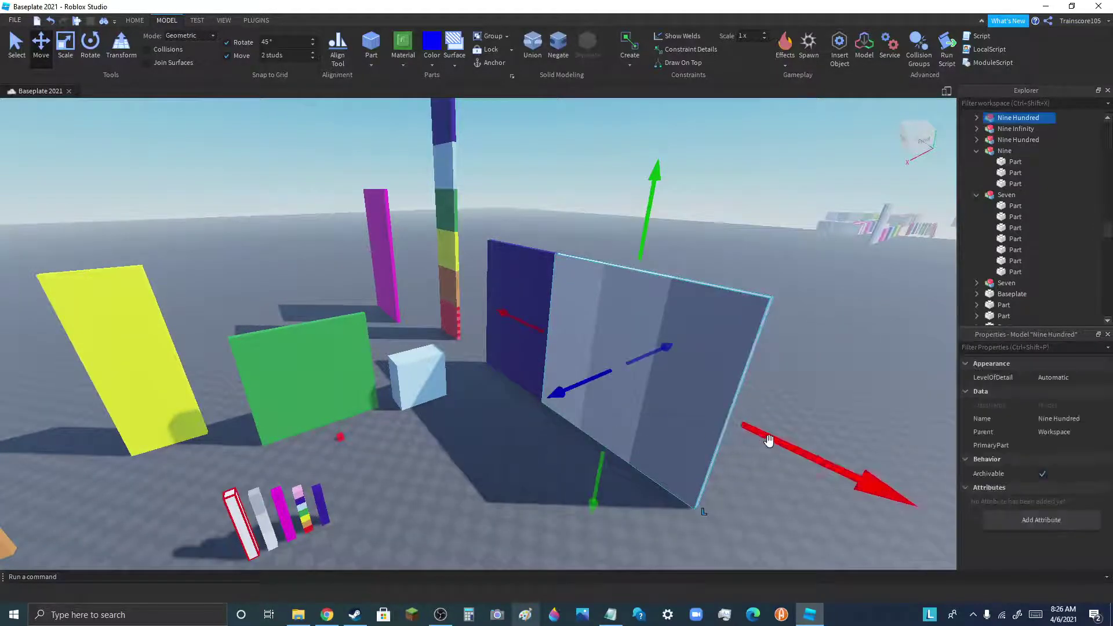
pyautogui.moveTo(770, 442); pyautogui.dragTo(896, 498)
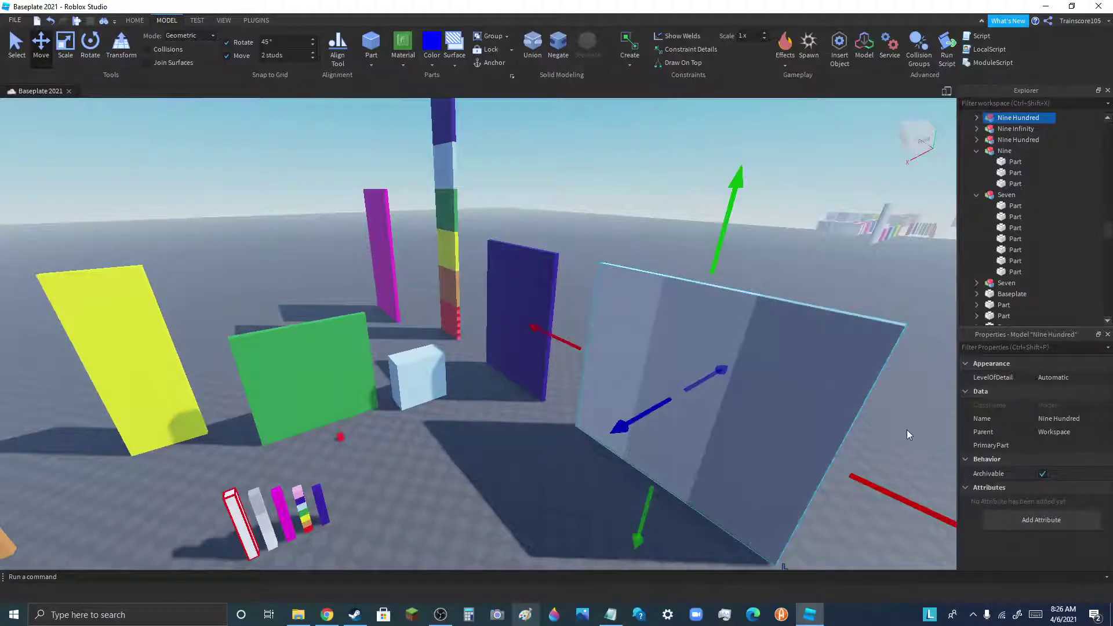
pyautogui.click(907, 428)
pyautogui.scroll(-6, 876, 153)
pyautogui.scroll(4, 554, 360)
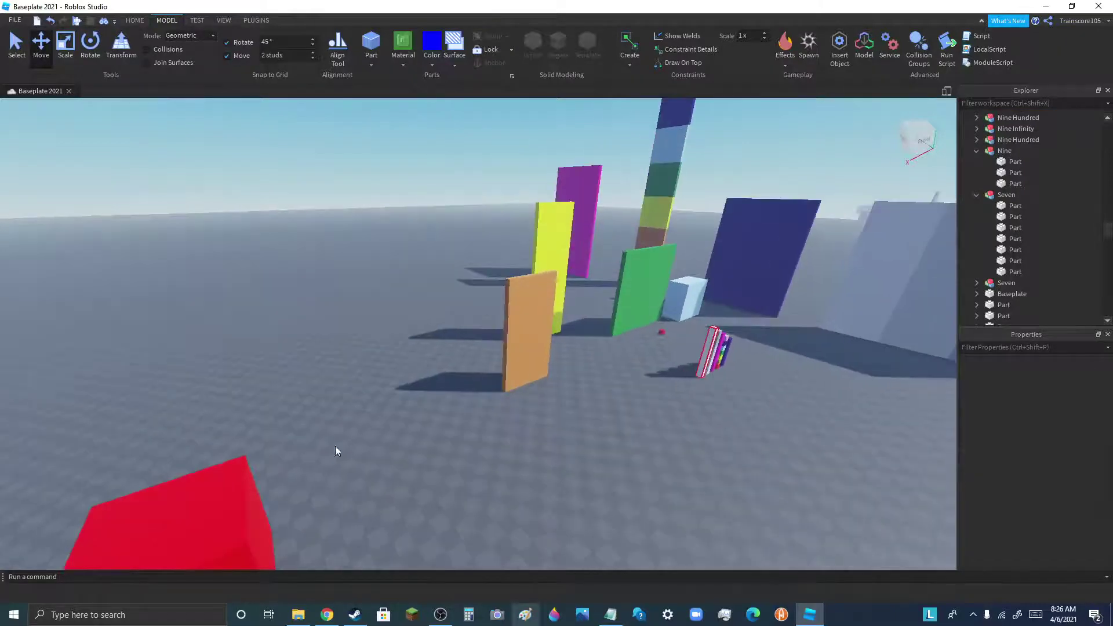
pyautogui.moveTo(335, 447); pyautogui.dragTo(278, 459, button='right')
pyautogui.scroll(4, 279, 460)
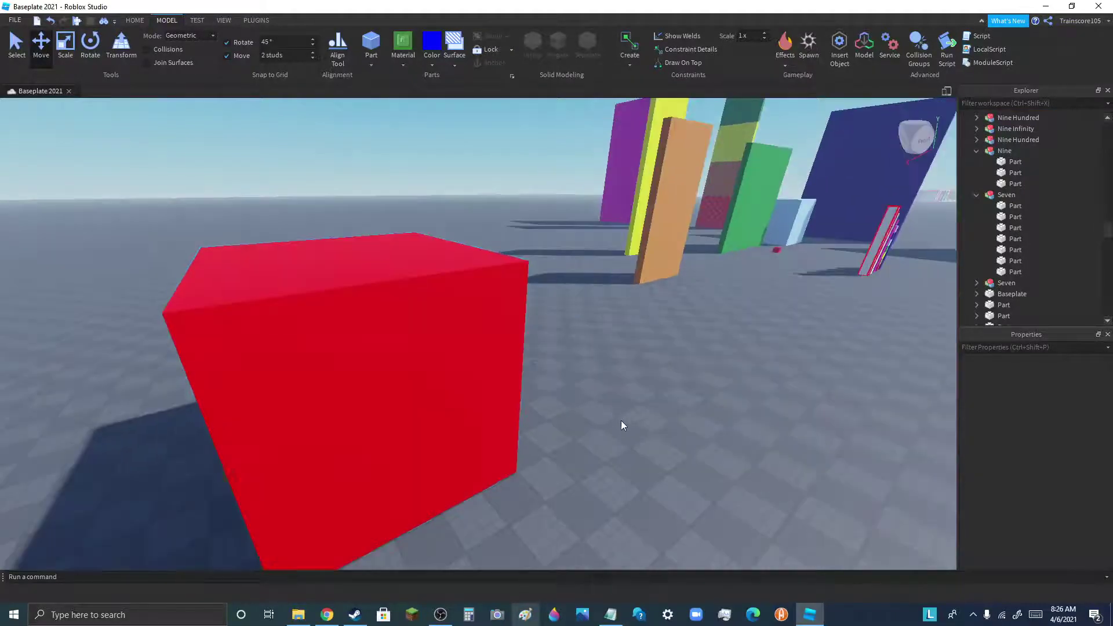
pyautogui.scroll(-3, 625, 422)
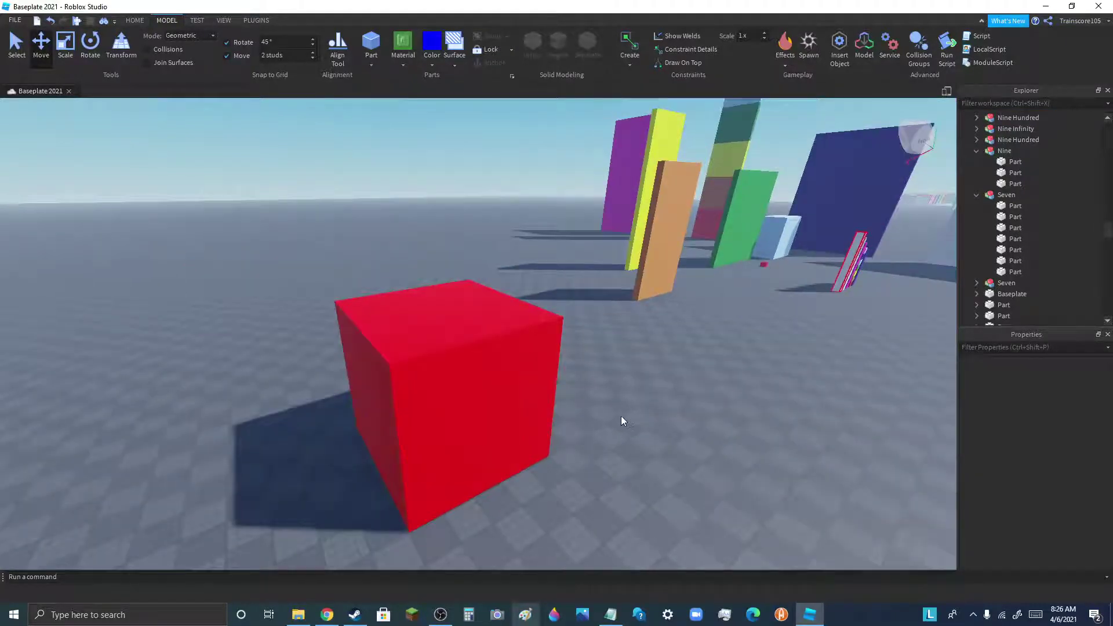
# - Move the small red cube out from beside the green panel, to about X -29, Z -201
pyautogui.moveTo(634, 415); pyautogui.dragTo(478, 370, button='right')
pyautogui.scroll(5, 676, 419)
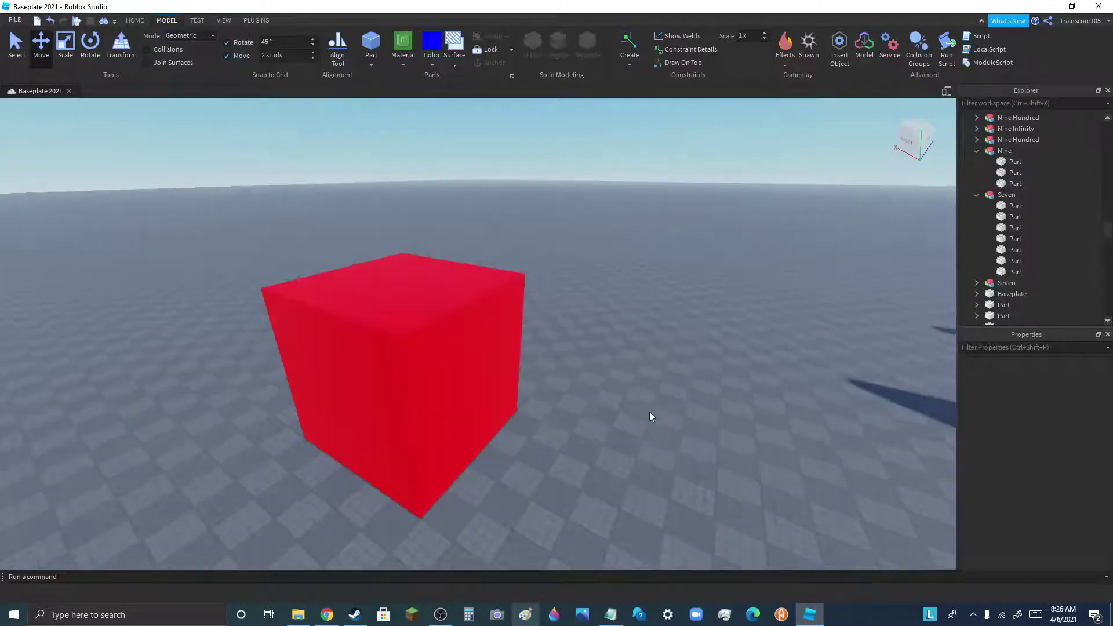
pyautogui.scroll(-2, 270, 286)
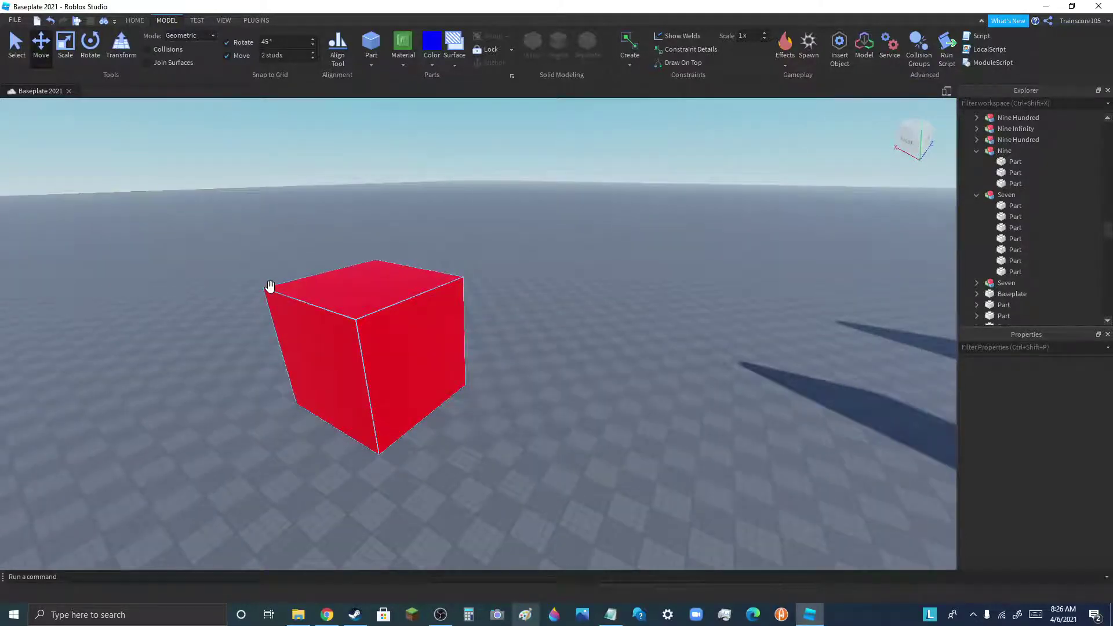
pyautogui.scroll(-3, 272, 354)
pyautogui.scroll(2, 667, 395)
pyautogui.scroll(-4, 762, 468)
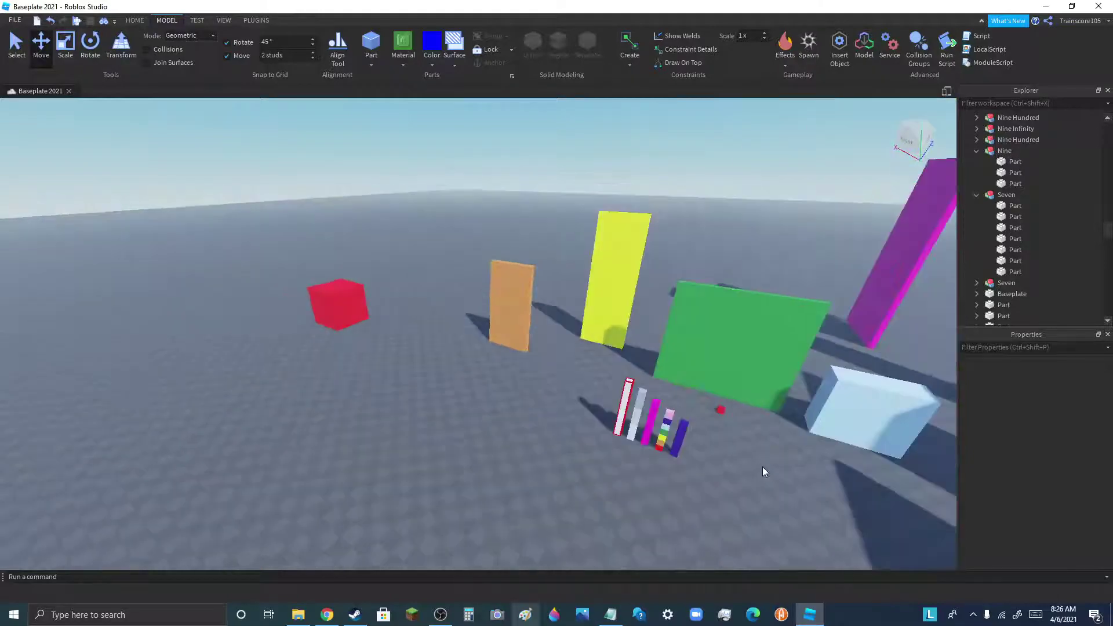
pyautogui.scroll(3, 691, 349)
pyautogui.scroll(5, 718, 416)
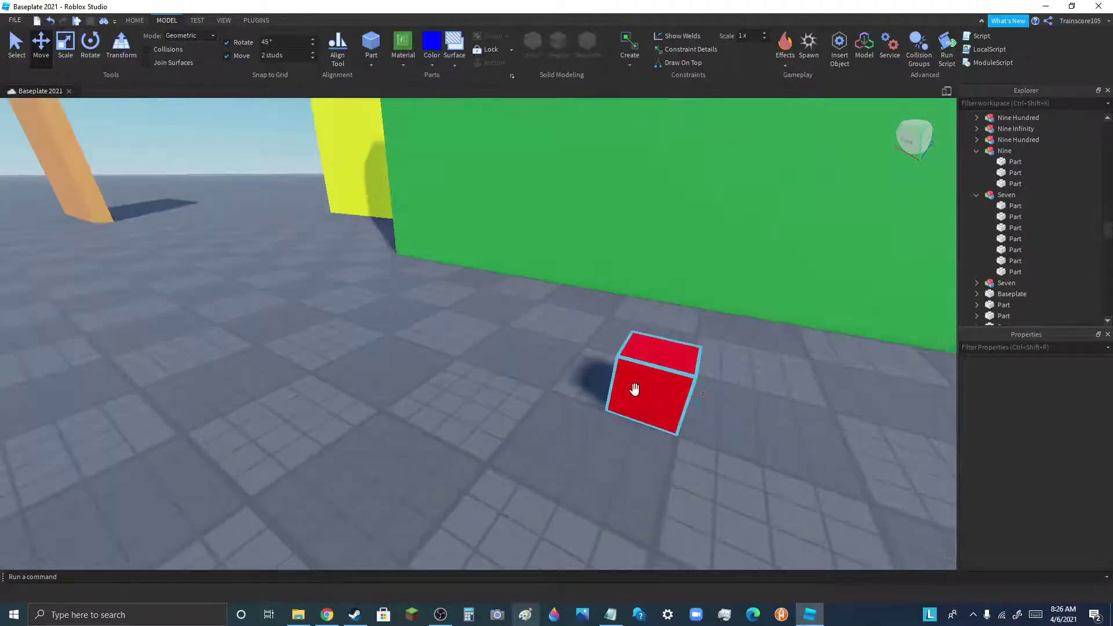
pyautogui.click(636, 388)
pyautogui.moveTo(543, 348); pyautogui.dragTo(432, 357)
pyautogui.moveTo(476, 402); pyautogui.dragTo(370, 367)
pyautogui.moveTo(473, 349); pyautogui.dragTo(491, 387)
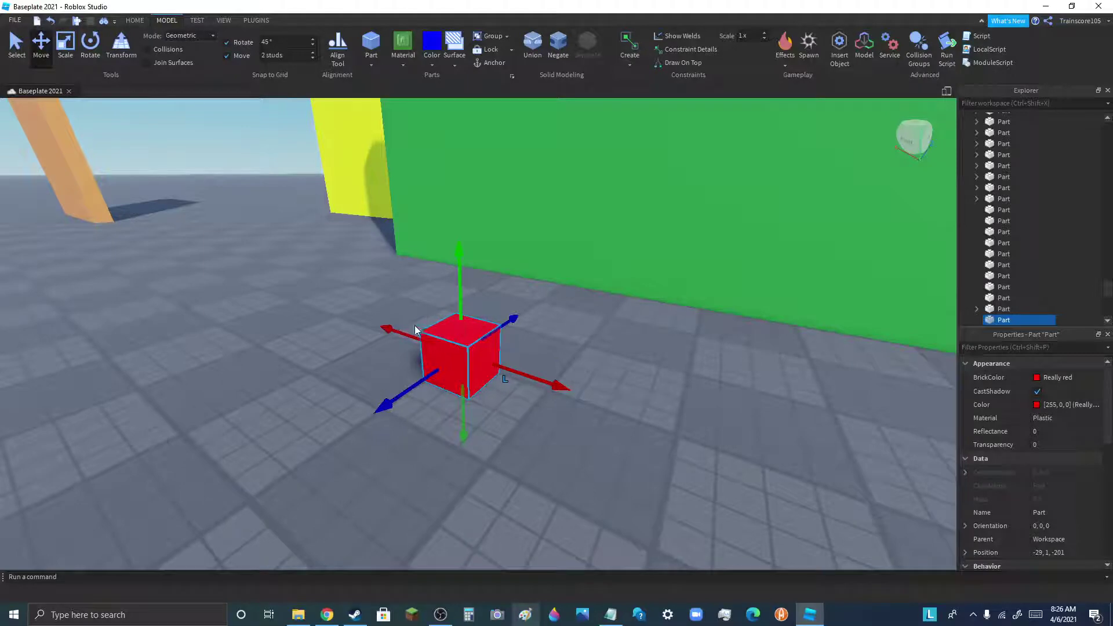
# - Slide the small red cube along the X axis until it sits against the large red cube, at about X 133
pyautogui.click(439, 341)
pyautogui.moveTo(383, 327); pyautogui.dragTo(141, 247)
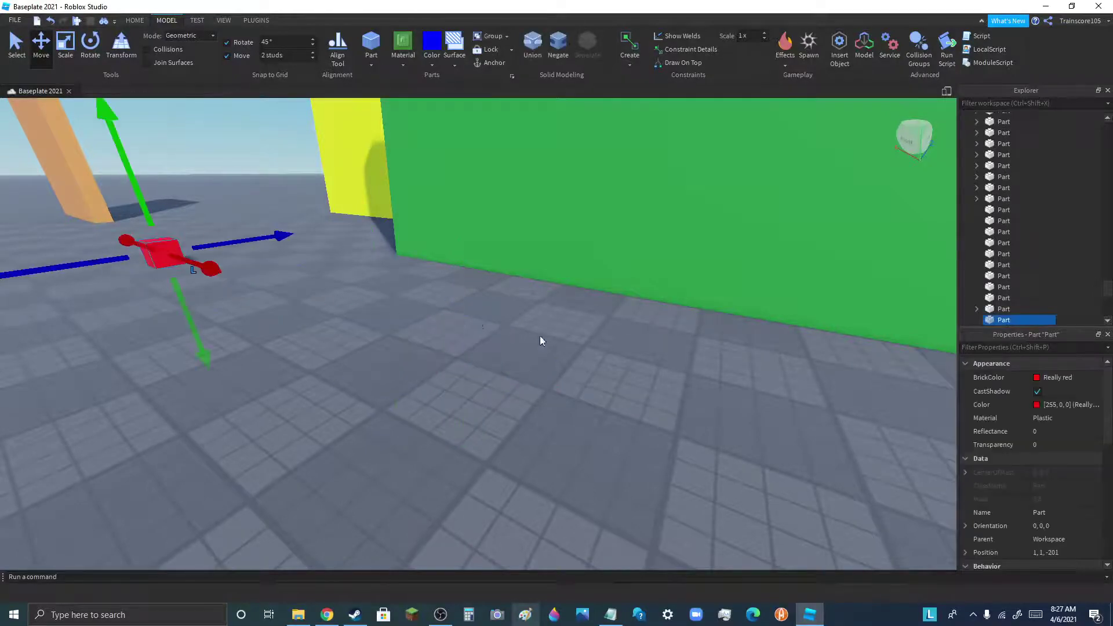
pyautogui.scroll(-8, 540, 335)
pyautogui.scroll(5, 244, 260)
pyautogui.scroll(3, 643, 380)
pyautogui.scroll(-4, 723, 412)
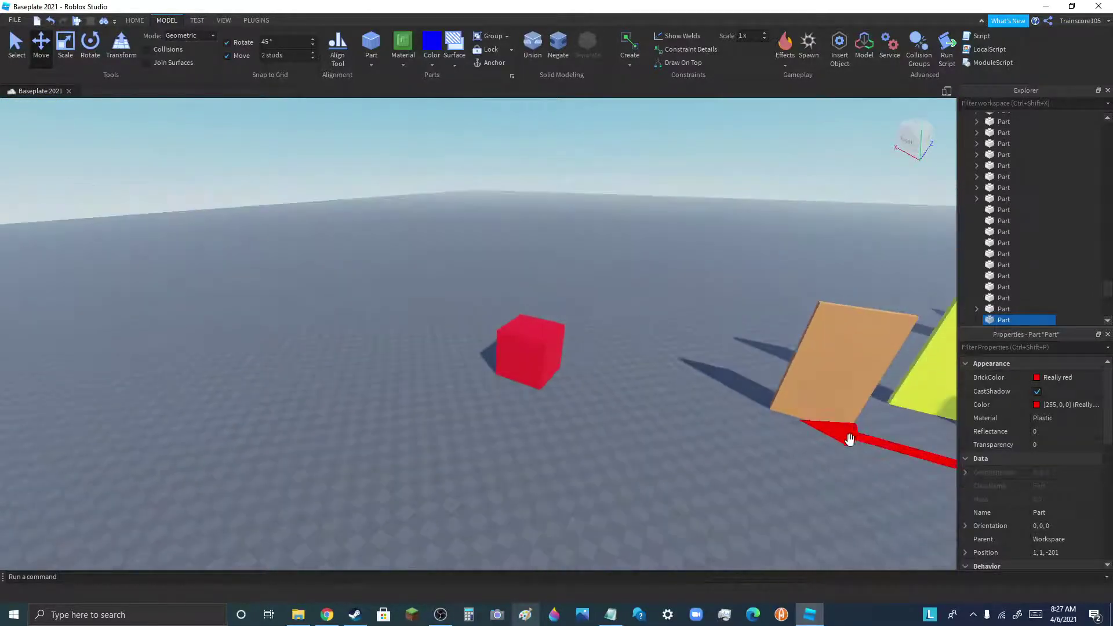
pyautogui.moveTo(850, 439); pyautogui.dragTo(187, 447)
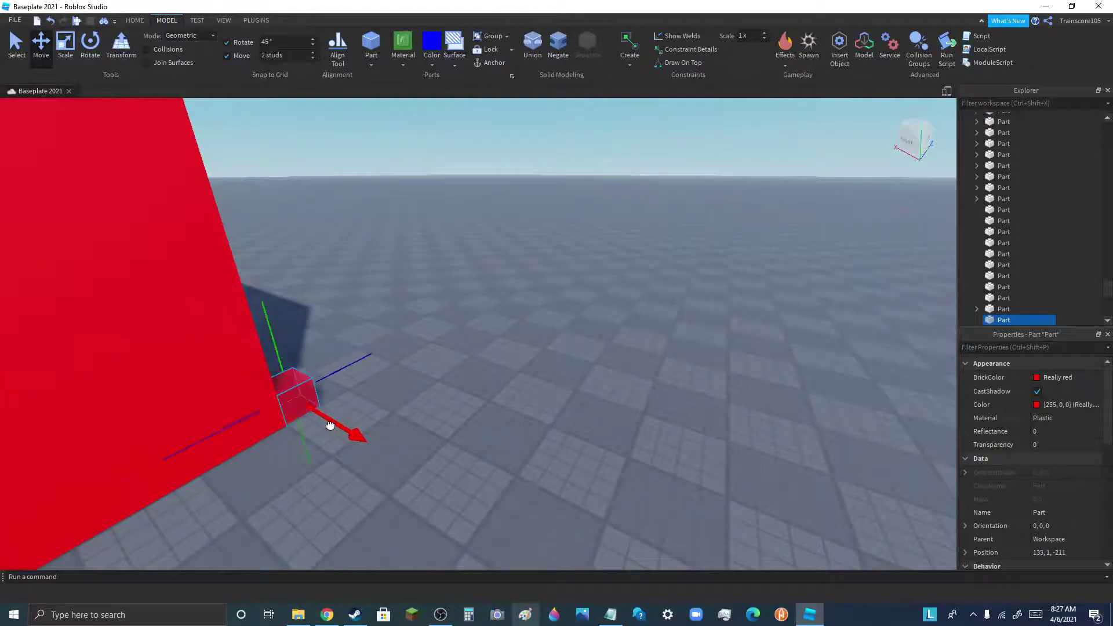
# - Group the large and small red cubes into one model
pyautogui.click(572, 404)
pyautogui.press('s')
pyautogui.moveTo(601, 356); pyautogui.dragTo(590, 348, button='right')
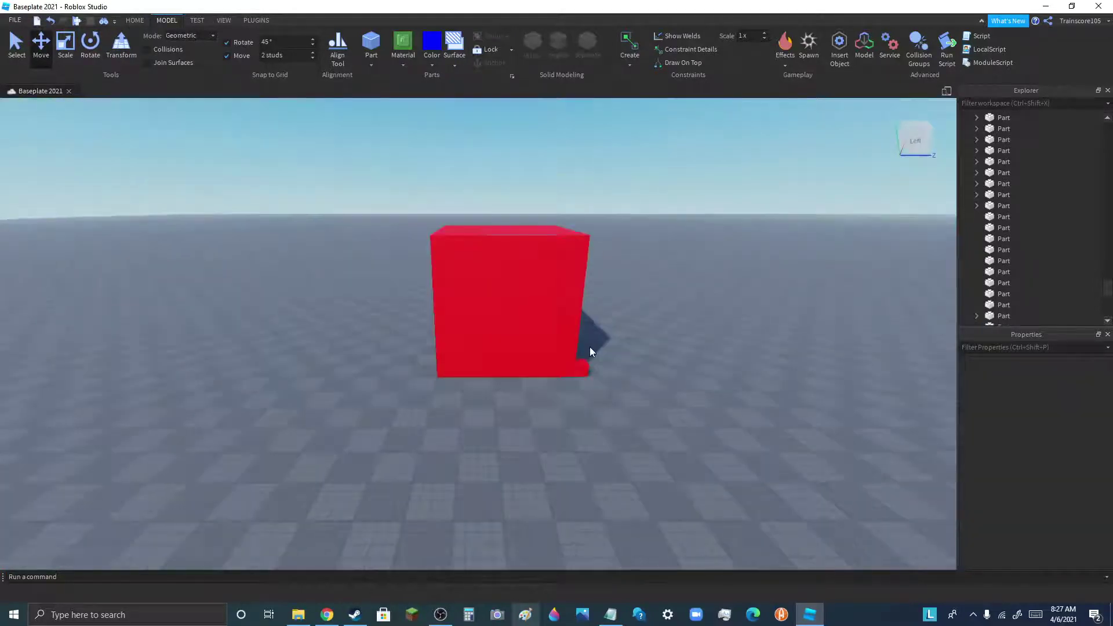
pyautogui.moveTo(367, 219); pyautogui.dragTo(790, 449)
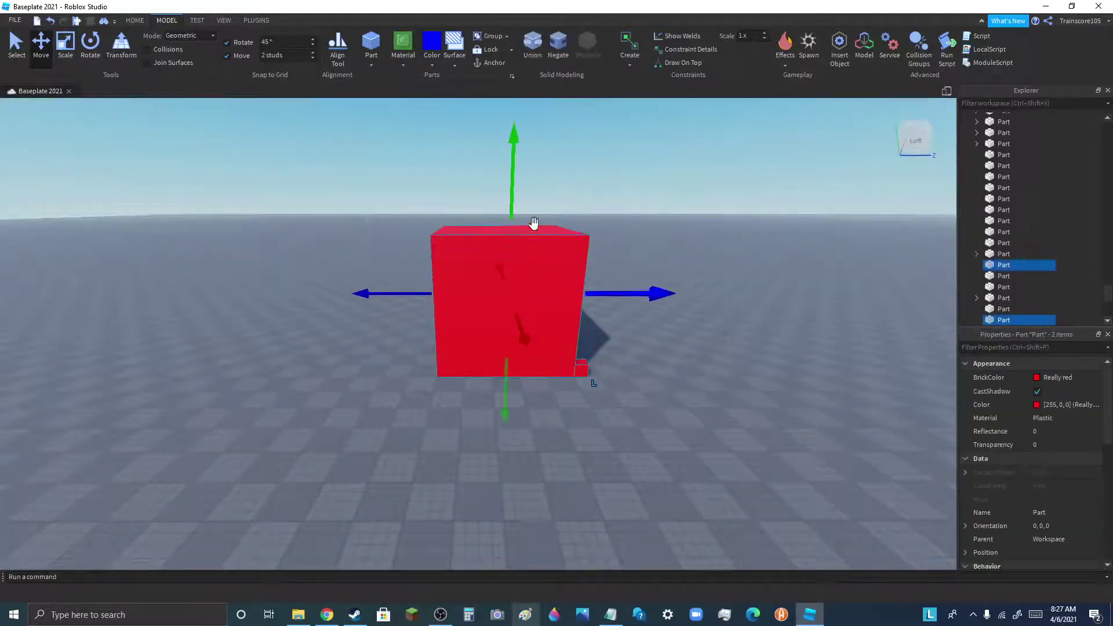
pyautogui.click(486, 36)
pyautogui.scroll(8, 567, 294)
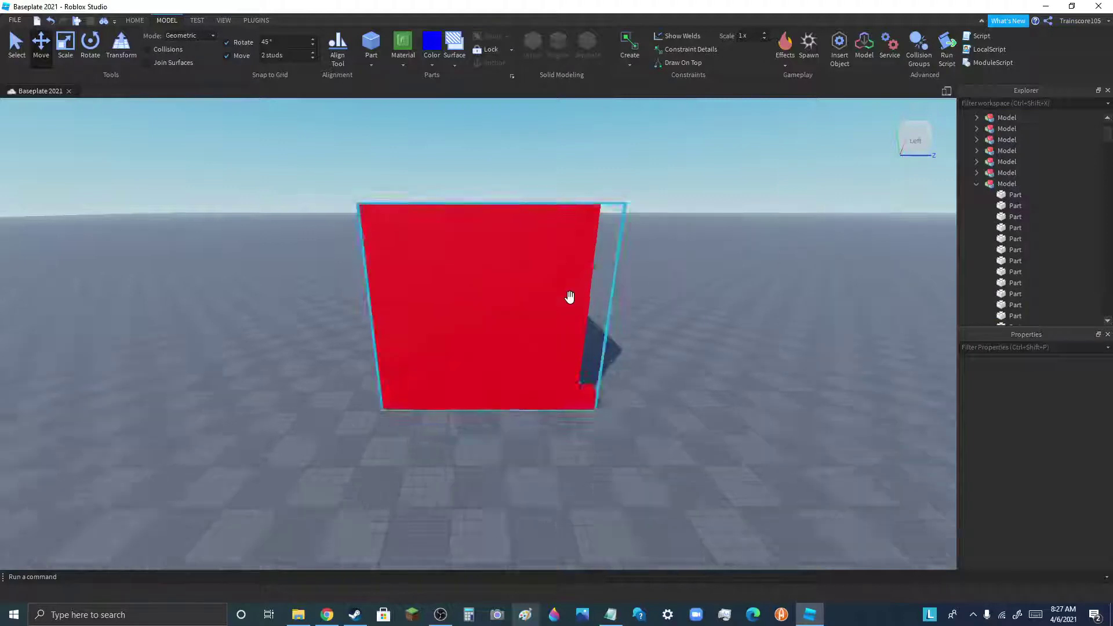
# - Ungroup the model made of the two red cubes
pyautogui.scroll(-4, 498, 467)
pyautogui.moveTo(655, 468); pyautogui.dragTo(655, 466, button='right')
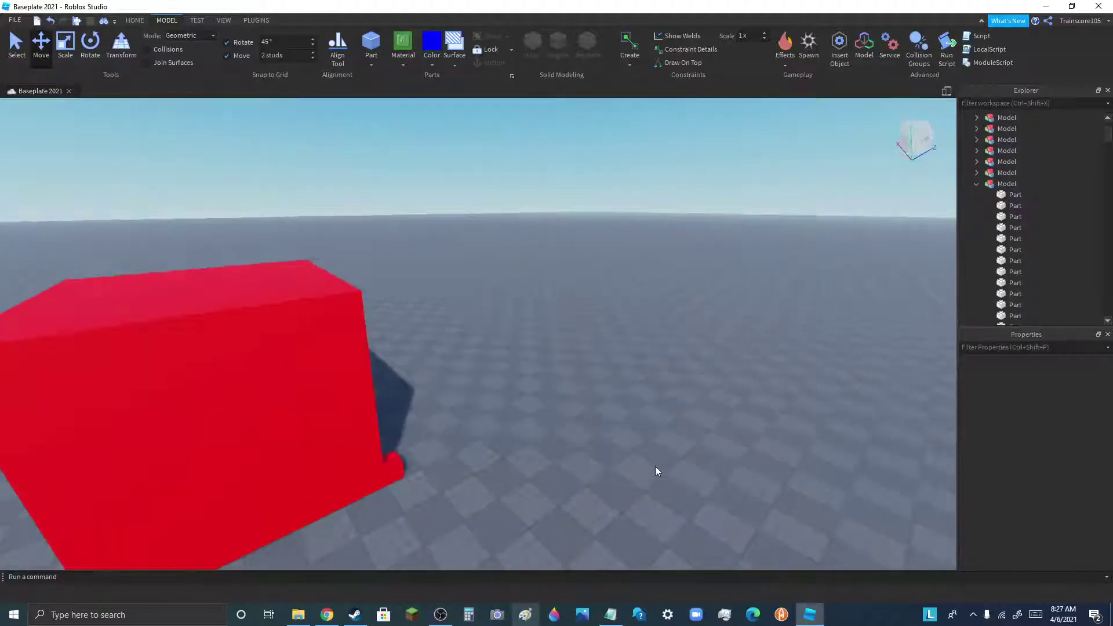
pyautogui.scroll(-6, 655, 466)
pyautogui.click(545, 362)
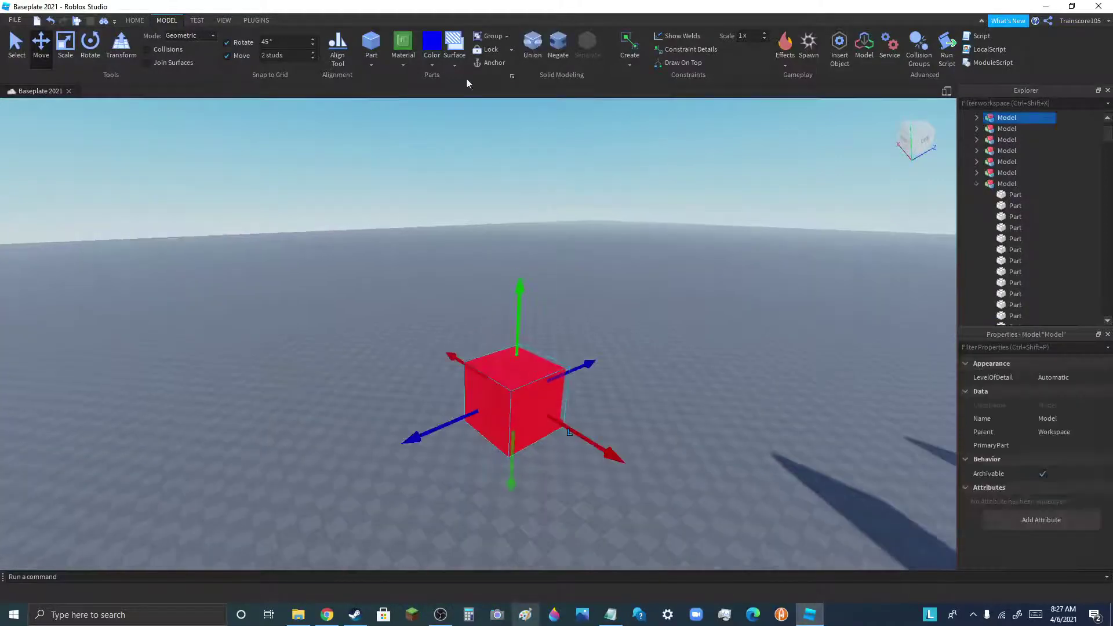
pyautogui.click(509, 34)
pyautogui.click(516, 61)
# - Slide only the small red cube along the Z axis away from the large red cube, leaving a gap between them
pyautogui.scroll(5, 701, 389)
pyautogui.click(420, 448)
pyautogui.click(337, 478)
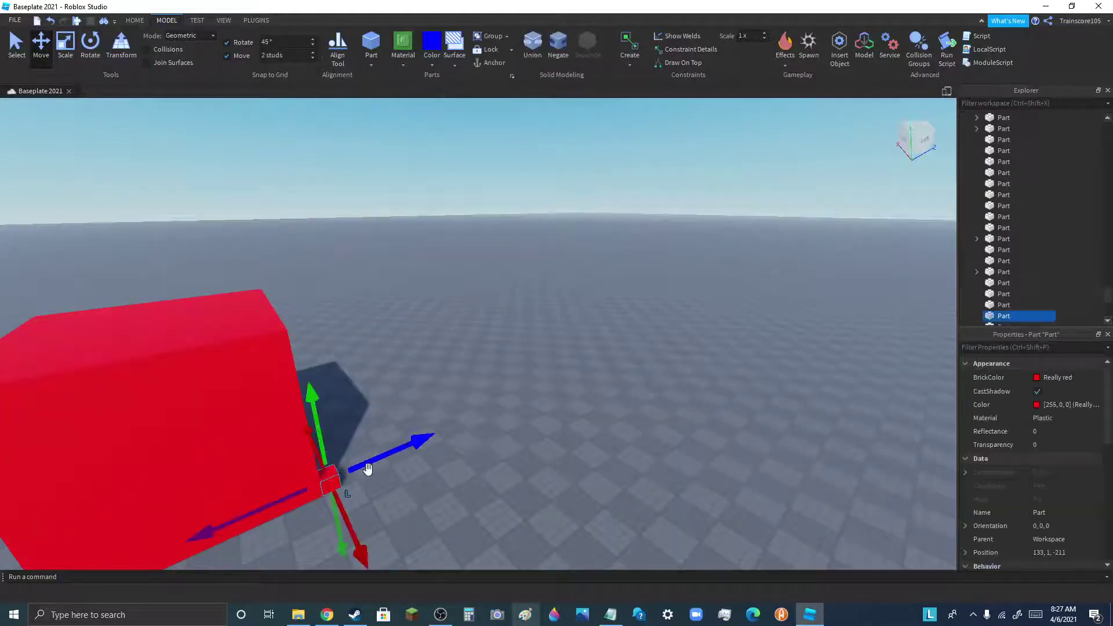
pyautogui.scroll(-3, 405, 452)
pyautogui.click(559, 351)
pyautogui.scroll(-5, 642, 384)
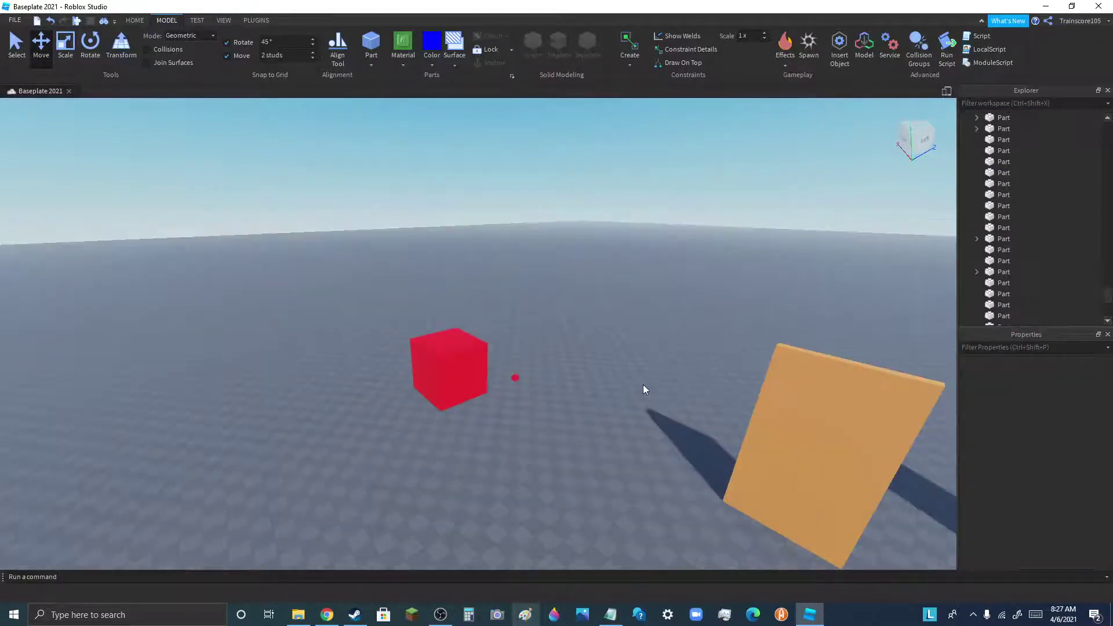
pyautogui.moveTo(643, 385); pyautogui.dragTo(643, 385, button='right')
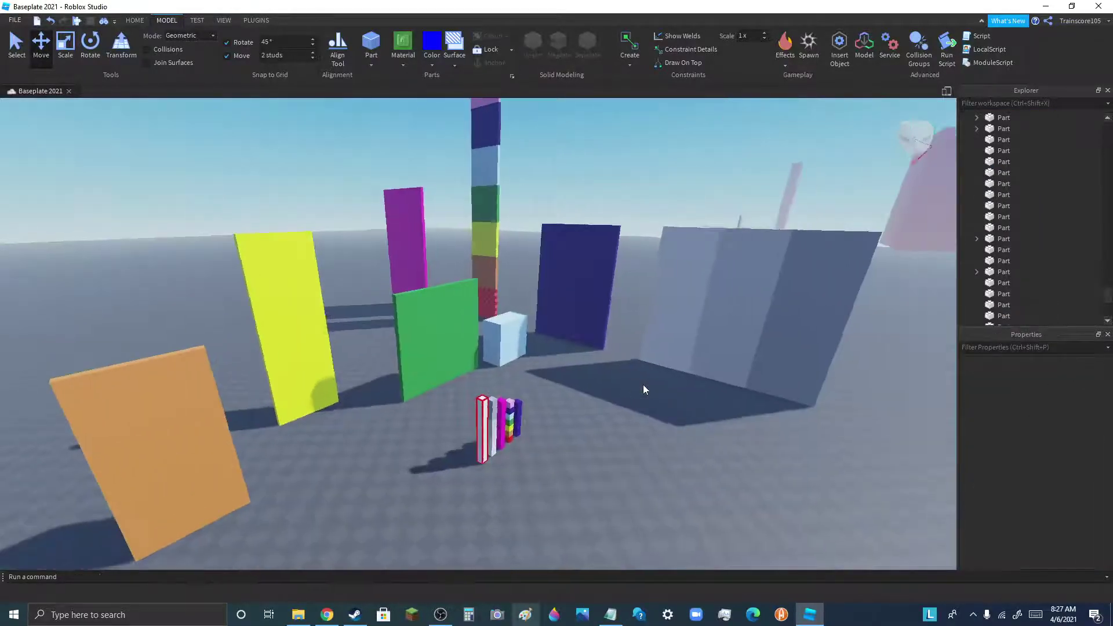
# - Return from OBS to Roblox Studio and slide the four selected stepped blocks along the X axis toward the white striped panel
pyautogui.click(447, 616)
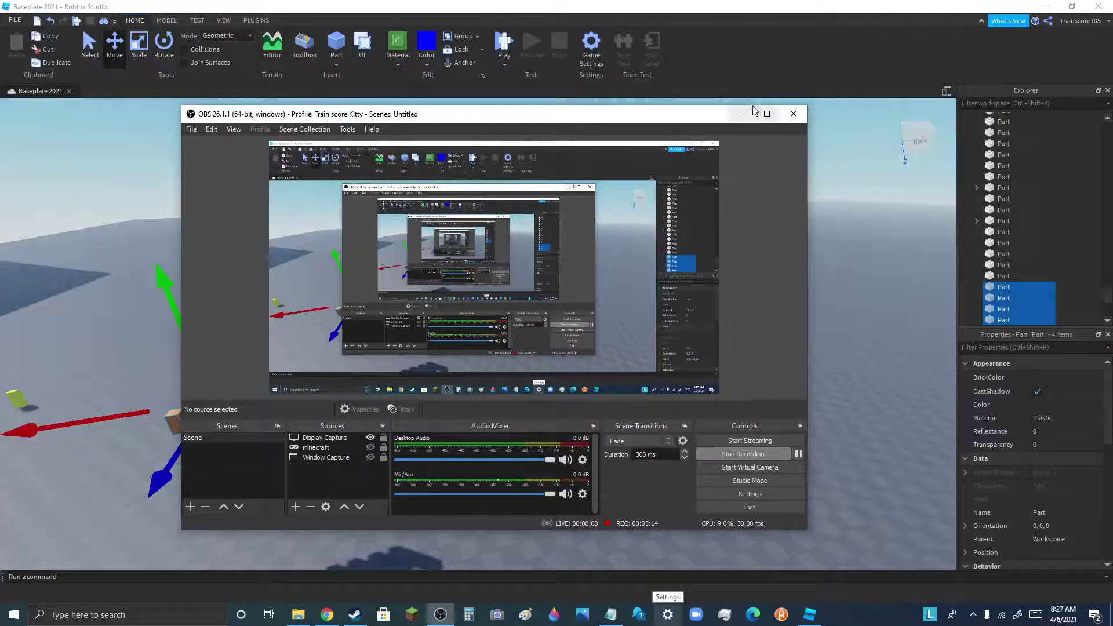
pyautogui.click(742, 113)
pyautogui.moveTo(286, 388); pyautogui.dragTo(889, 311)
pyautogui.scroll(-7, 288, 423)
pyautogui.scroll(5, 871, 271)
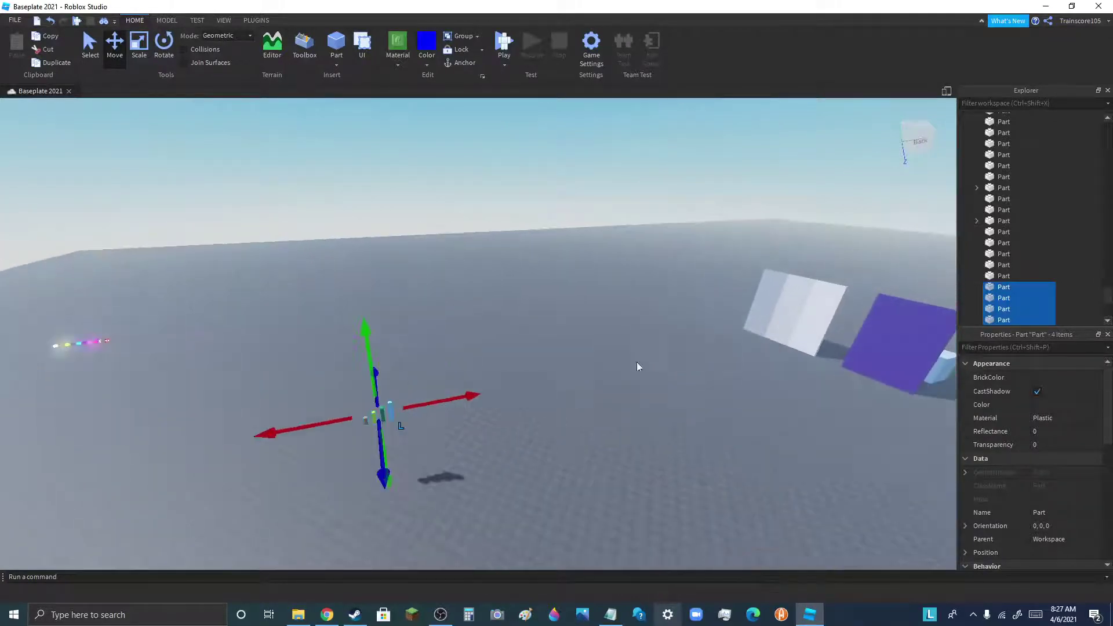
pyautogui.moveTo(636, 361); pyautogui.dragTo(229, 503, button='middle')
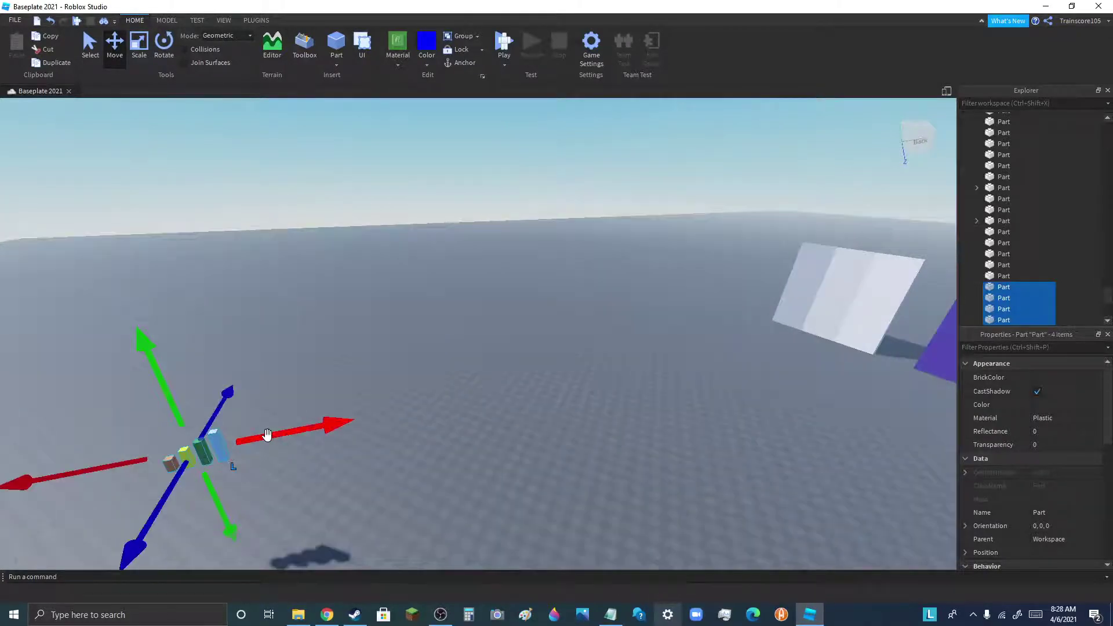
pyautogui.moveTo(266, 434); pyautogui.dragTo(646, 385, button='middle')
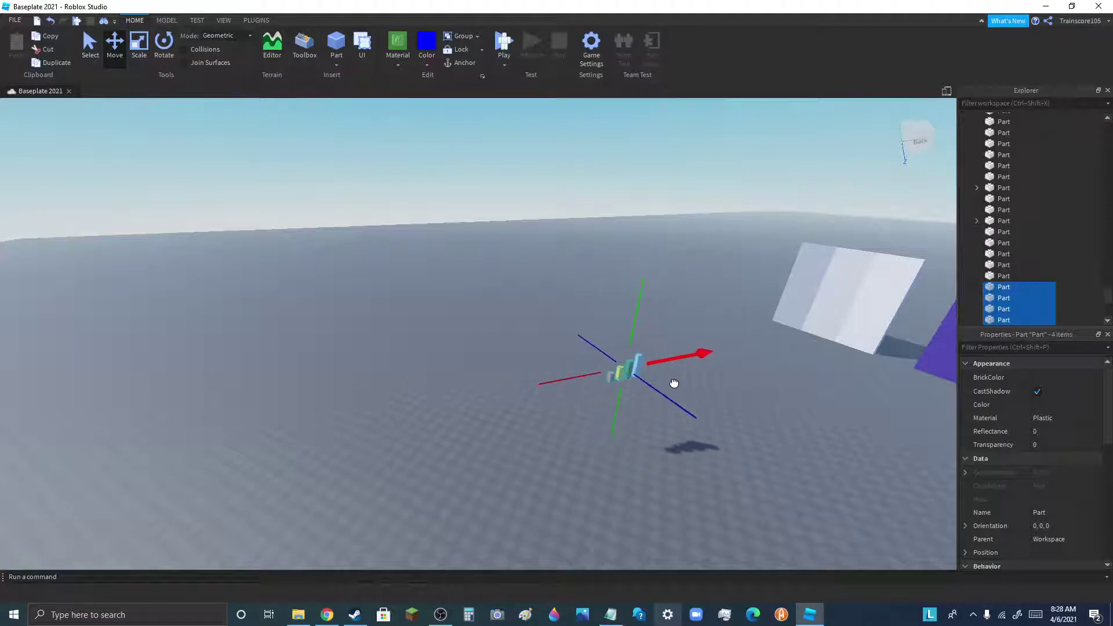
# - Bring the orange, yellow, green and light blue blocks closer to the near side of the white striped panel
pyautogui.moveTo(697, 373); pyautogui.dragTo(835, 289)
pyautogui.scroll(6, 835, 289)
pyautogui.scroll(-3, 582, 274)
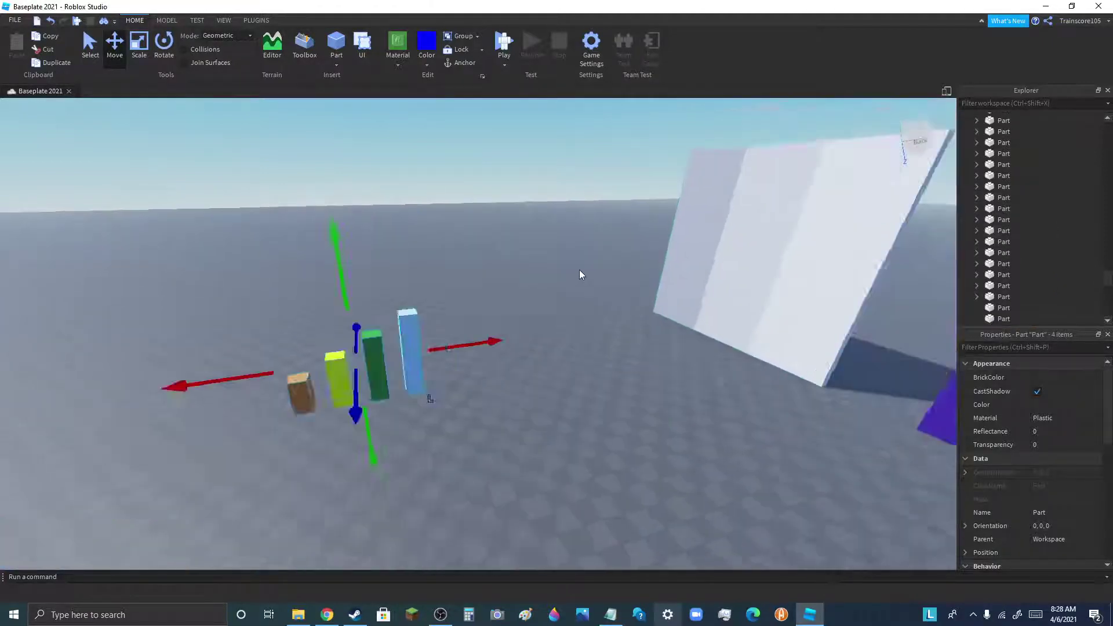
pyautogui.scroll(4, 480, 321)
pyautogui.scroll(-5, 477, 339)
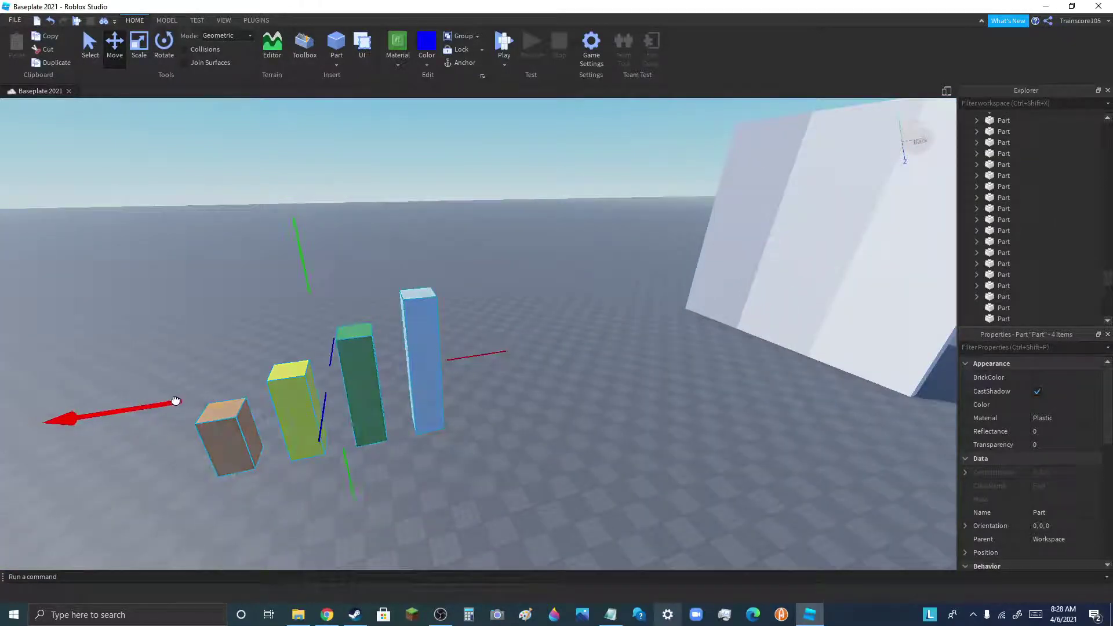
pyautogui.moveTo(176, 401); pyautogui.dragTo(858, 306)
pyautogui.scroll(-5, 360, 384)
pyautogui.scroll(5, 549, 331)
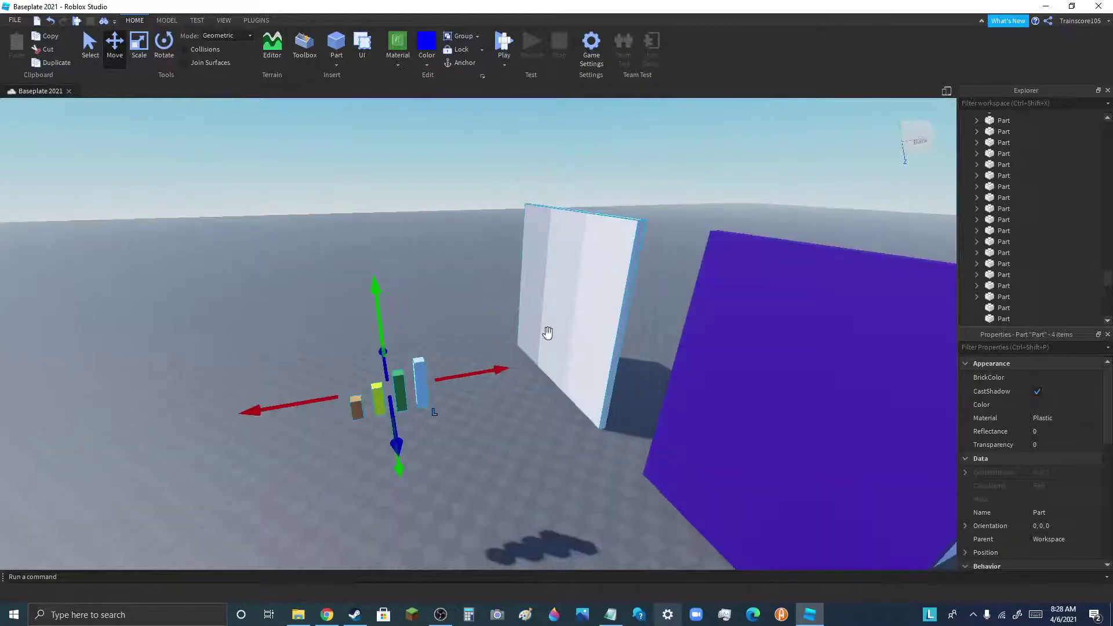
# - Carry the four stepped blocks past the white striped panel into the open area before the small models
pyautogui.moveTo(297, 455); pyautogui.dragTo(893, 392)
pyautogui.scroll(-4, 564, 372)
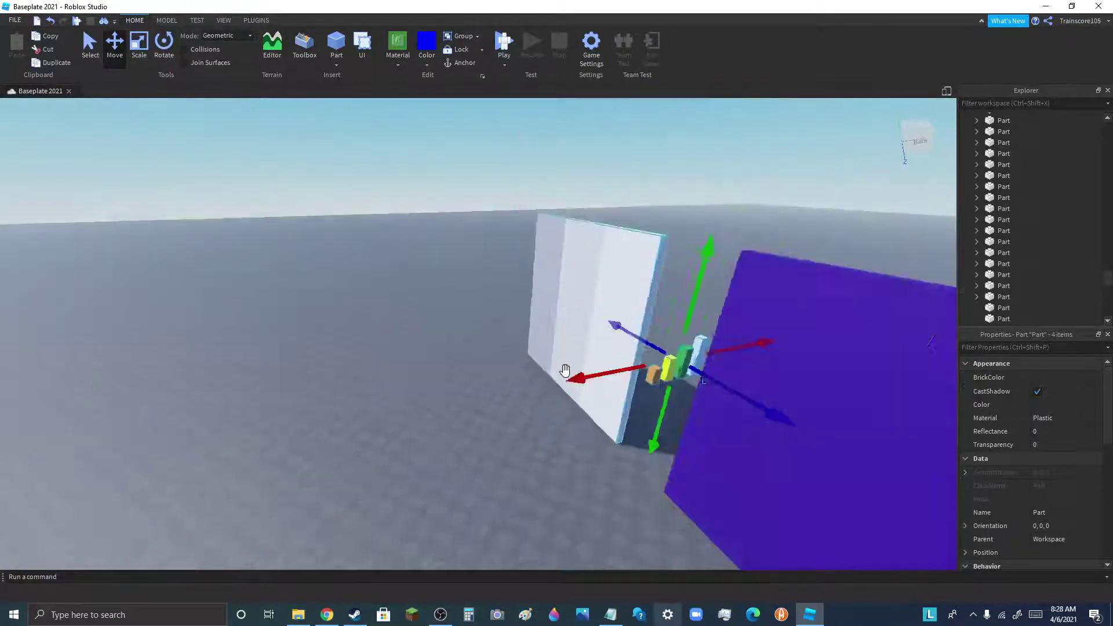
pyautogui.scroll(5, 788, 350)
pyautogui.scroll(2, 576, 328)
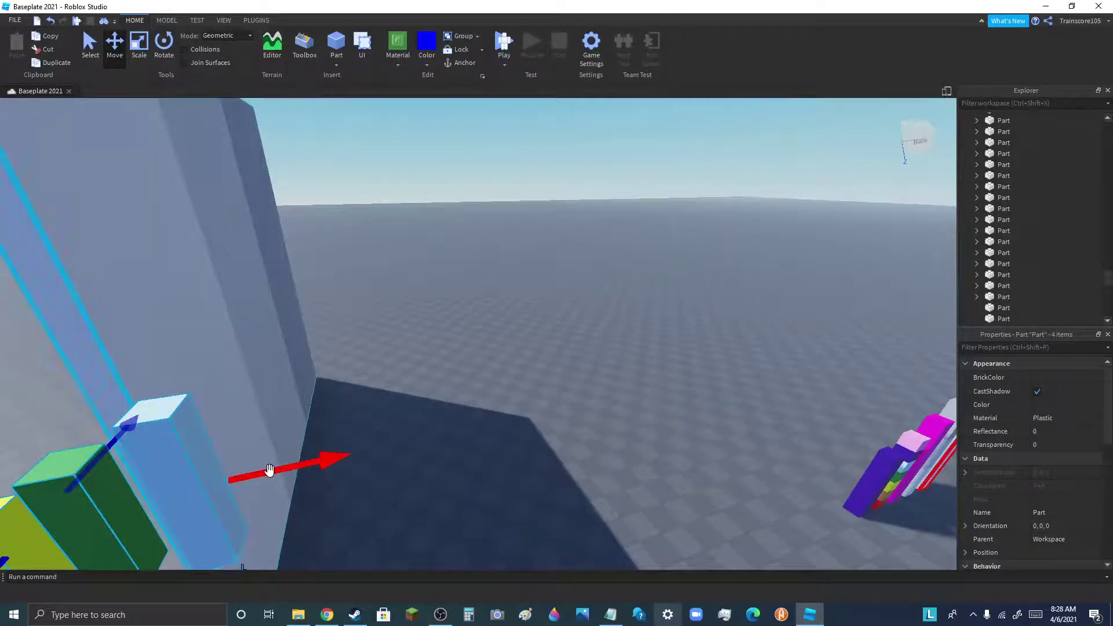
pyautogui.moveTo(269, 470); pyautogui.dragTo(704, 426)
pyautogui.scroll(-4, 423, 348)
pyautogui.scroll(3, 514, 361)
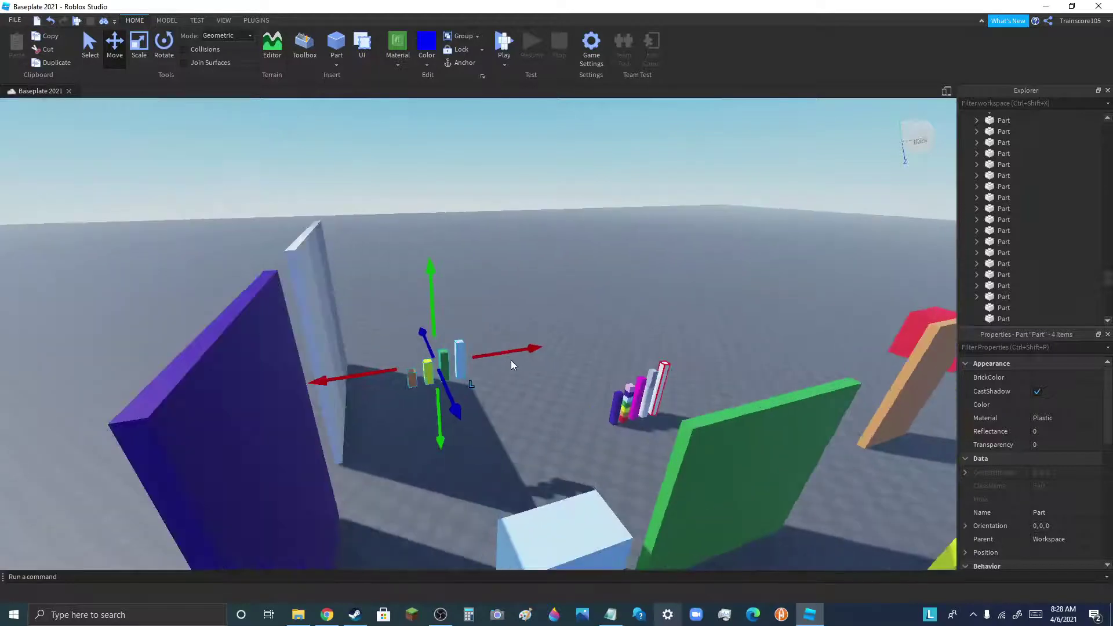
pyautogui.scroll(2, 527, 351)
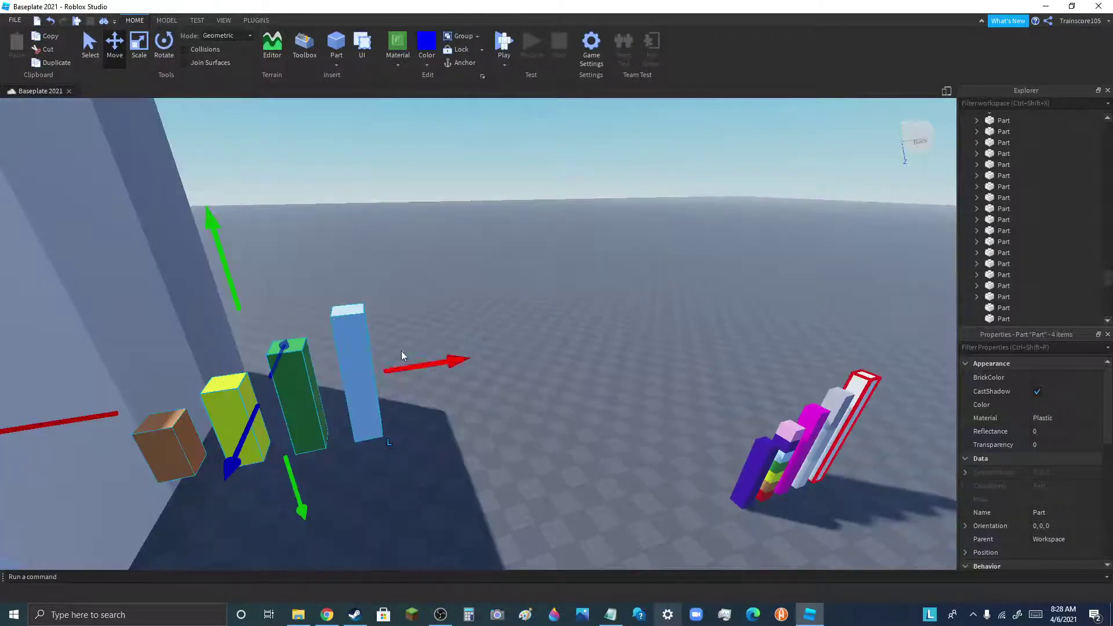
# - Slide the four stepped blocks along the X axis past the orange panel and beyond the large red cube
pyautogui.scroll(-4, 401, 351)
pyautogui.scroll(2, 399, 364)
pyautogui.scroll(-3, 349, 248)
pyautogui.scroll(-3, 569, 426)
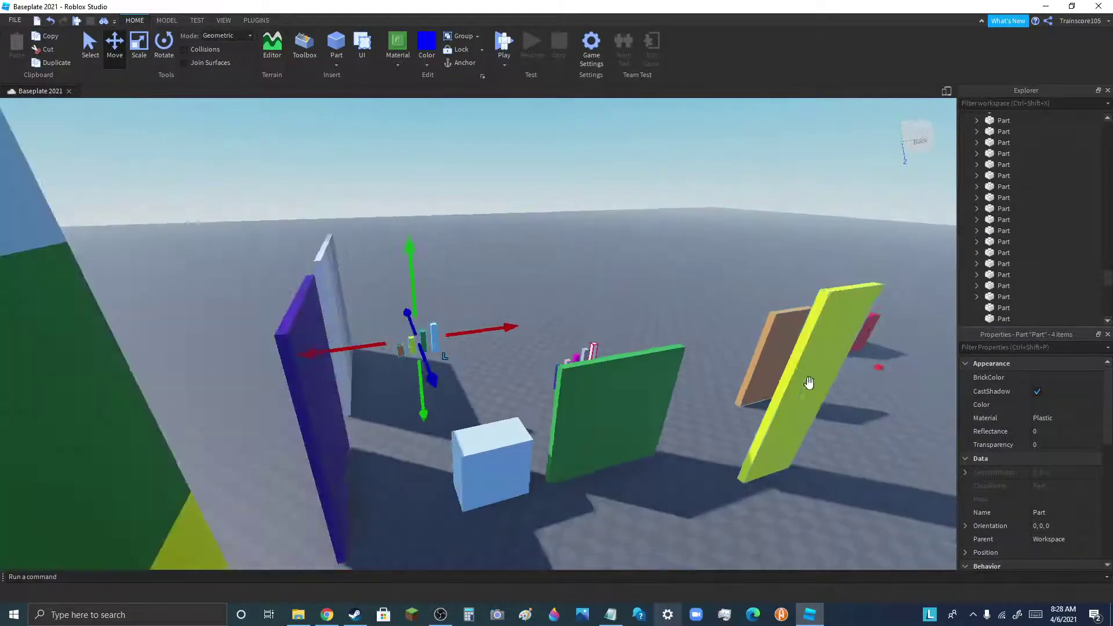
pyautogui.scroll(-1, 638, 376)
pyautogui.moveTo(533, 337); pyautogui.dragTo(919, 316)
pyautogui.scroll(6, 921, 316)
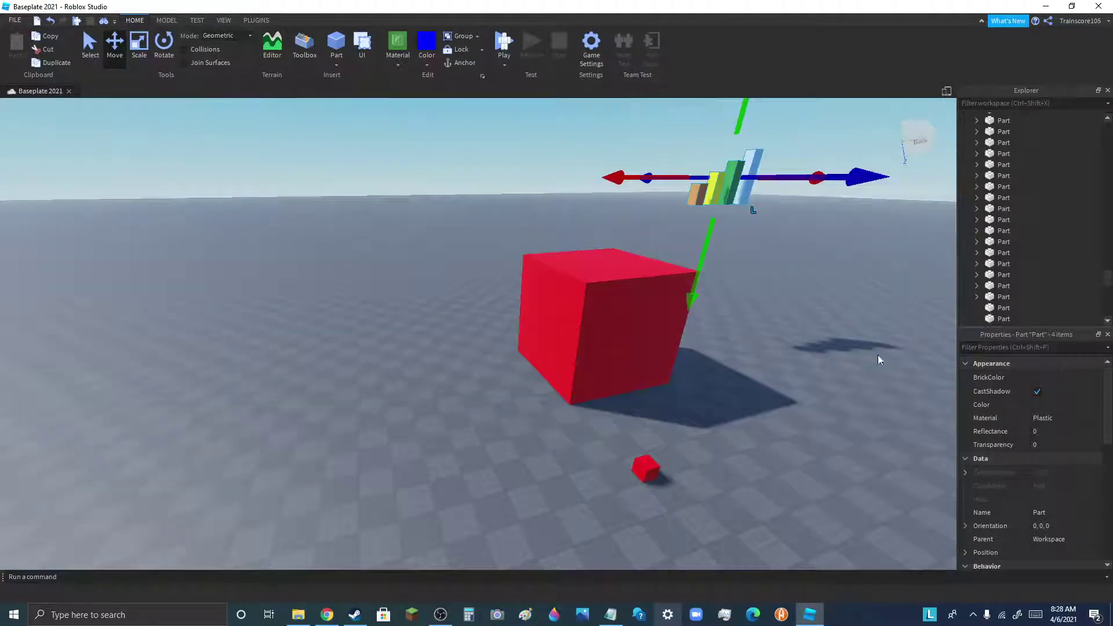
pyautogui.scroll(2, 858, 358)
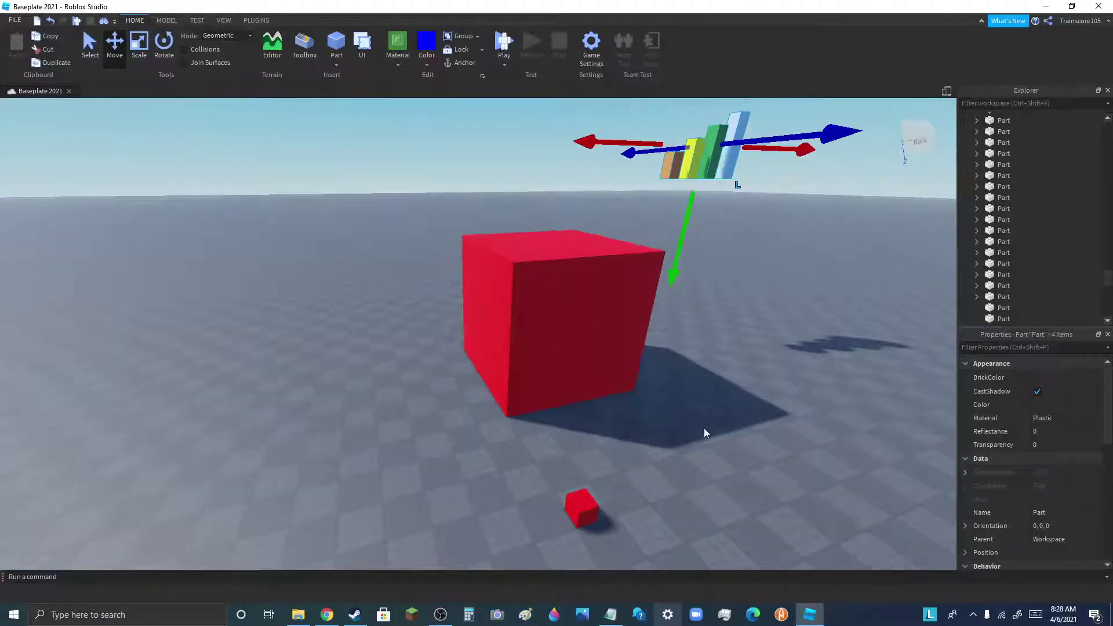
# - Raise the small red cube above the large red cube to Y 25 and slide it along the Z axis to -223
pyautogui.click(592, 498)
pyautogui.moveTo(595, 422); pyautogui.dragTo(632, 139)
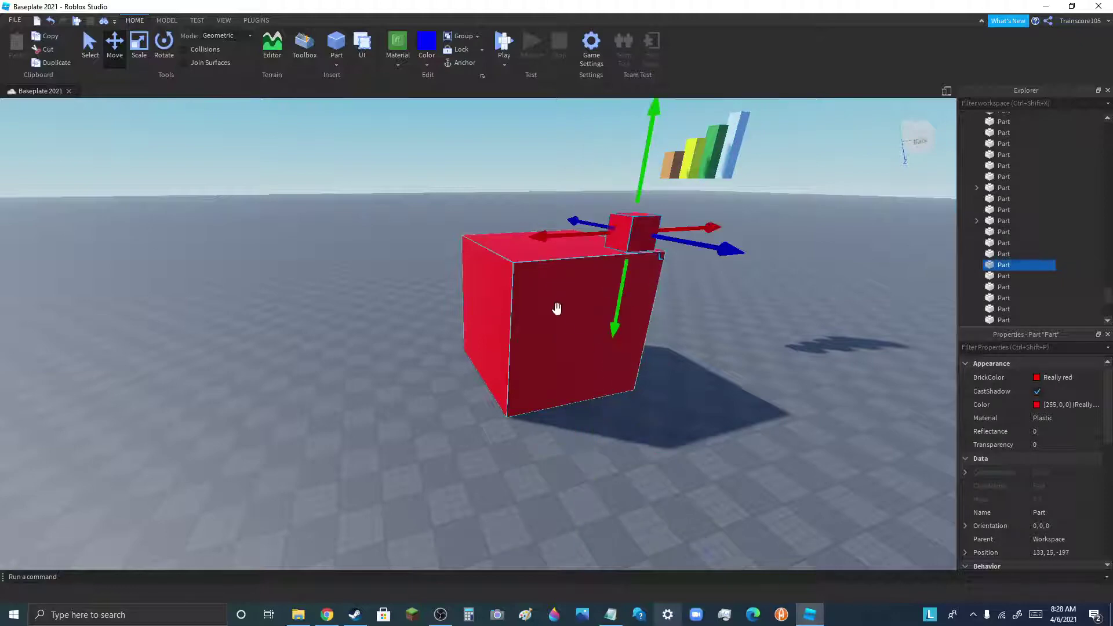
pyautogui.press('e')
pyautogui.press('d')
pyautogui.moveTo(502, 503); pyautogui.dragTo(488, 406)
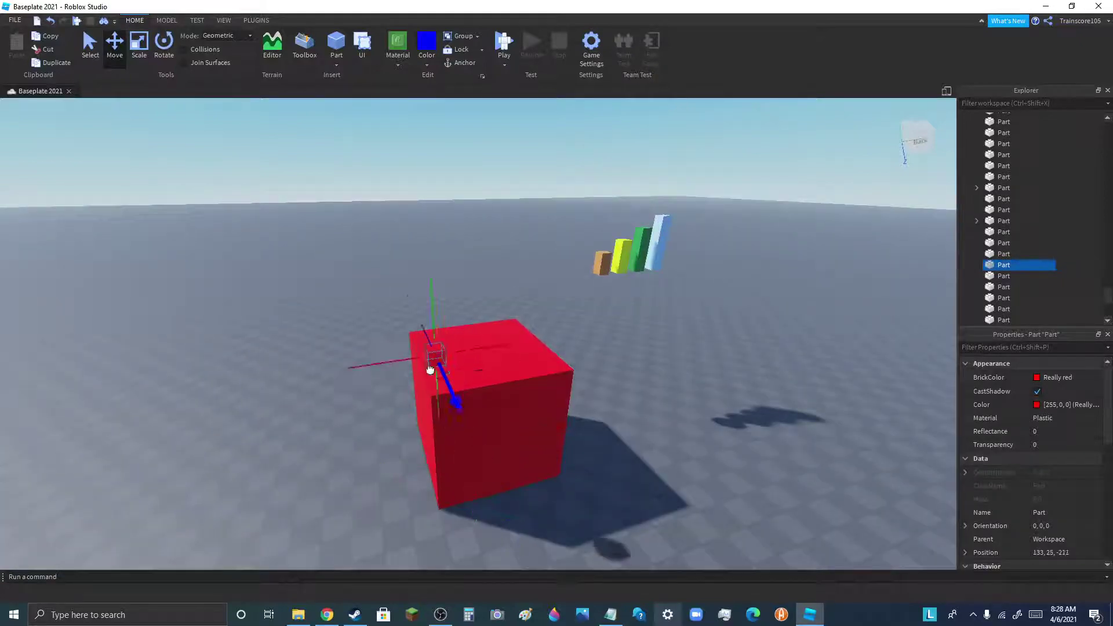
pyautogui.scroll(4, 485, 290)
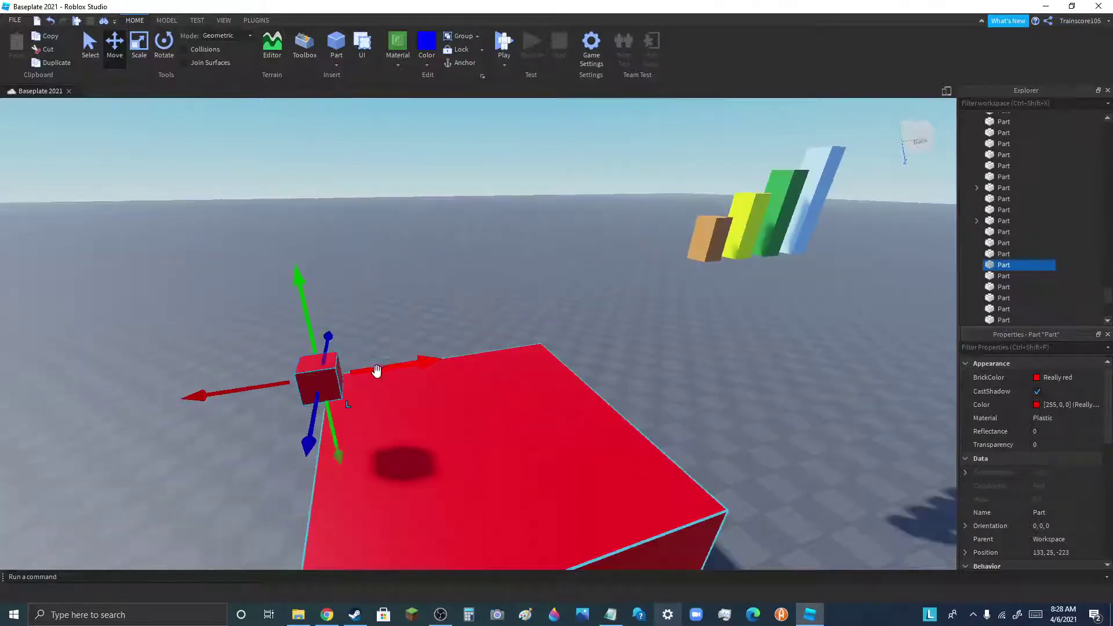
# - Slide the small red cube along the X axis to 159 beside the orange block and raise it to Y 31
pyautogui.moveTo(377, 371); pyautogui.dragTo(715, 320)
pyautogui.scroll(4, 725, 241)
pyautogui.scroll(-3, 560, 307)
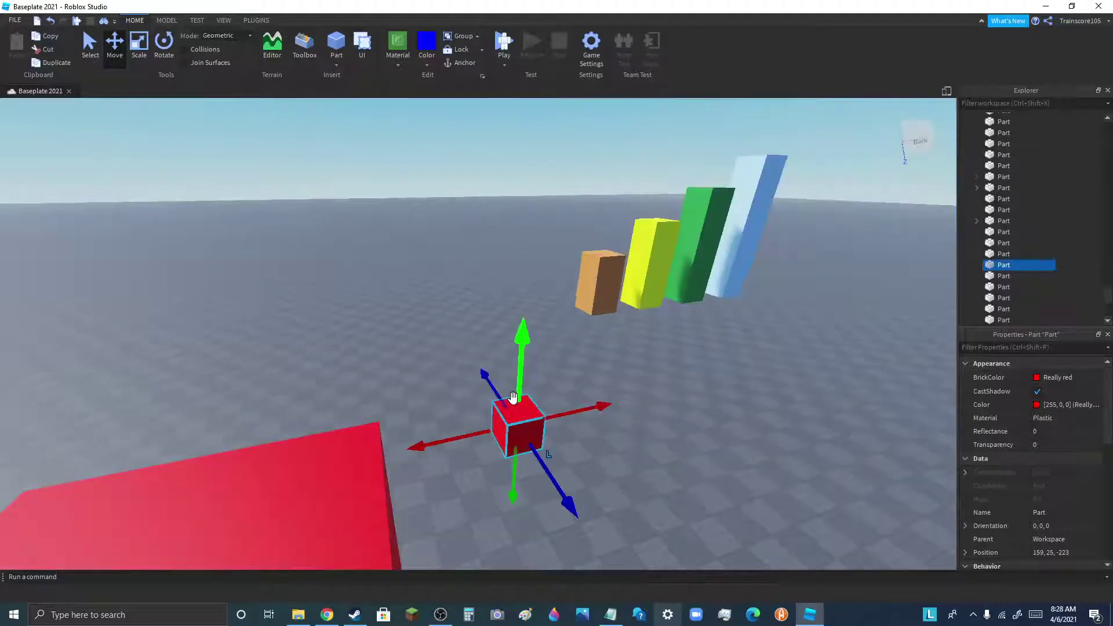
pyautogui.moveTo(513, 397); pyautogui.dragTo(517, 290)
pyautogui.scroll(5, 626, 290)
pyautogui.scroll(-6, 498, 375)
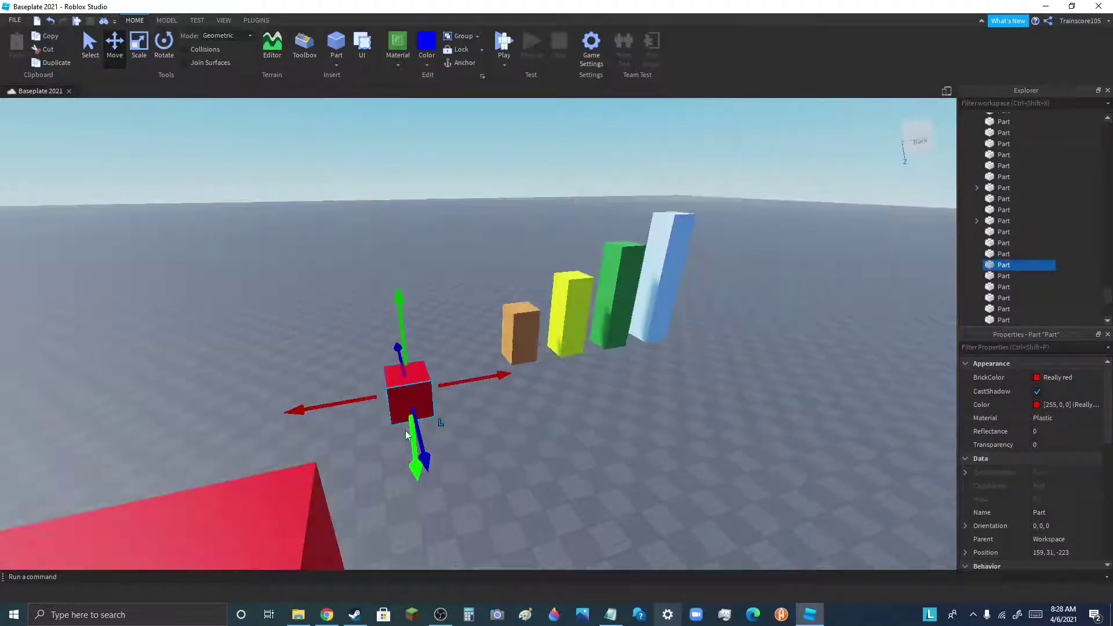
# - Line up the small red cube beside the short orange block at about X 163.9, Y 29, Z -229.5
pyautogui.moveTo(406, 435); pyautogui.dragTo(400, 389)
pyautogui.moveTo(451, 346); pyautogui.dragTo(533, 343)
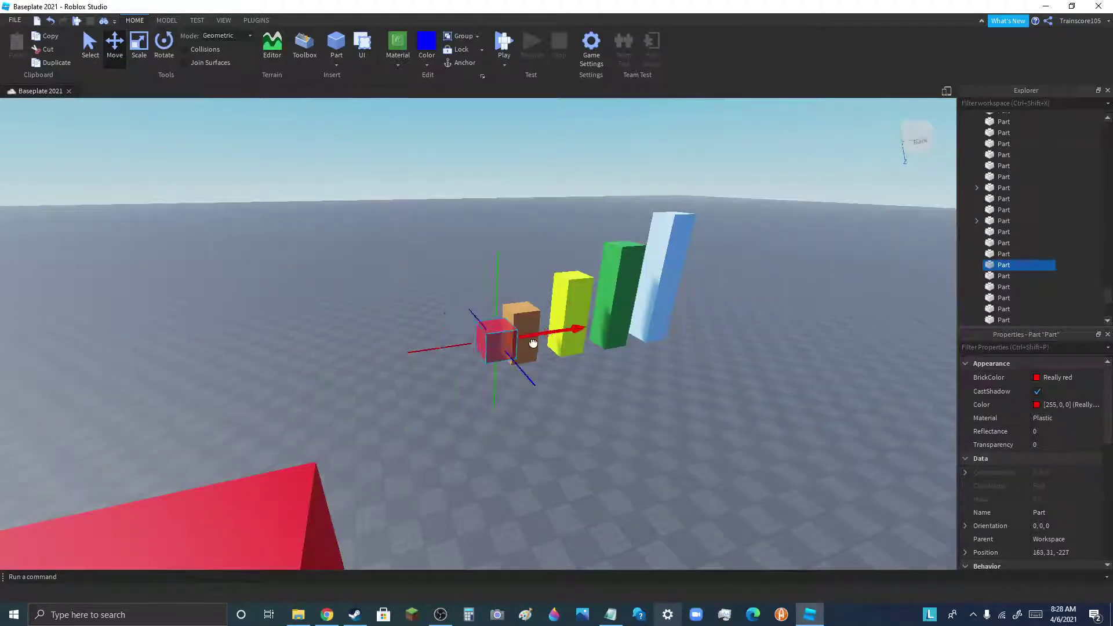
pyautogui.scroll(5, 546, 343)
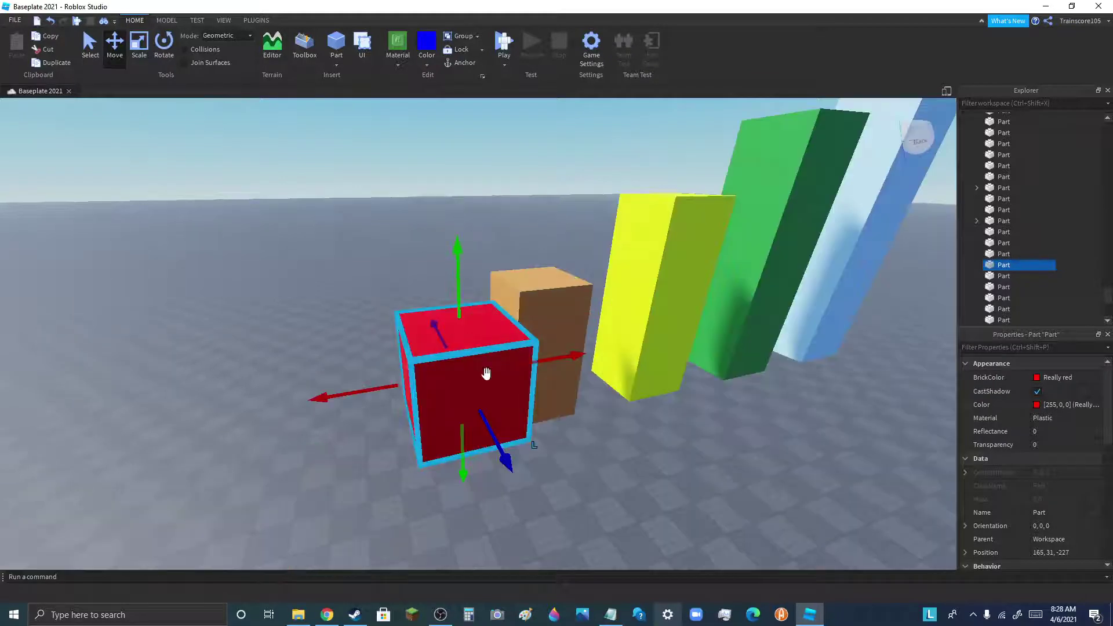
pyautogui.moveTo(486, 373); pyautogui.dragTo(483, 419)
pyautogui.moveTo(396, 398); pyautogui.dragTo(316, 409)
pyautogui.scroll(-5, 433, 343)
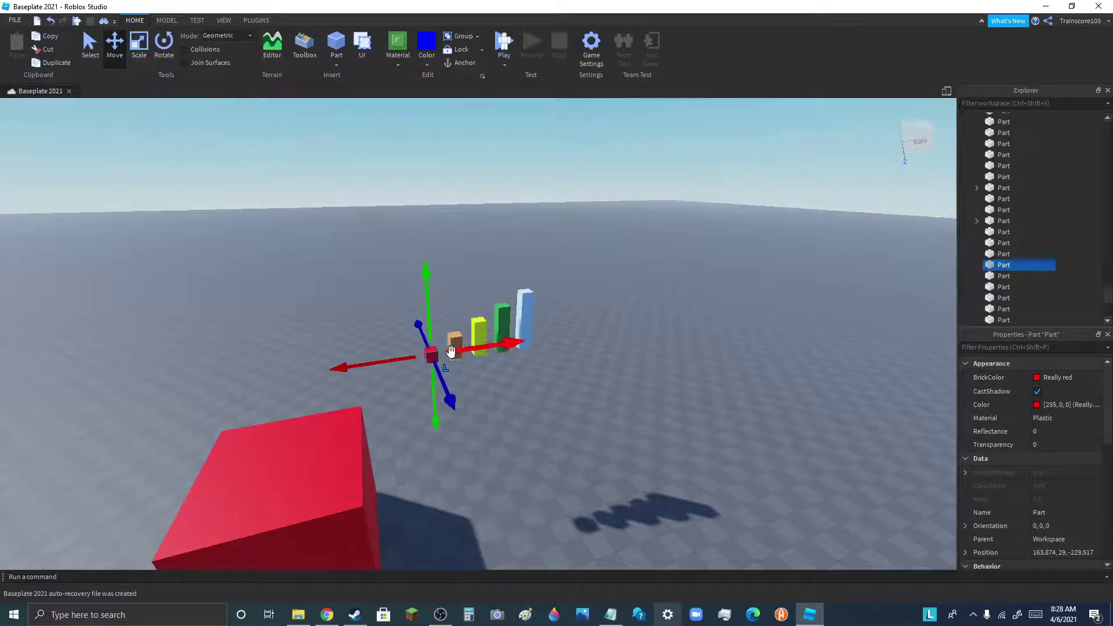
pyautogui.scroll(-6, 522, 353)
pyautogui.click(517, 504)
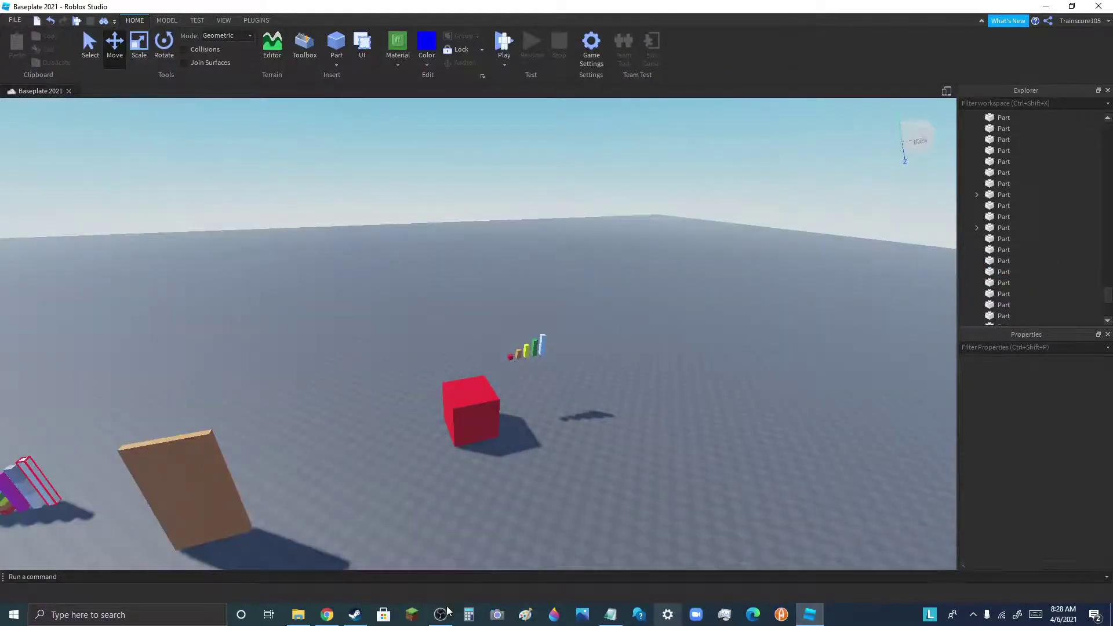
# - Slide the five selected tall blocks along the X axis past the orange panel and beyond the large red cube
pyautogui.click(447, 610)
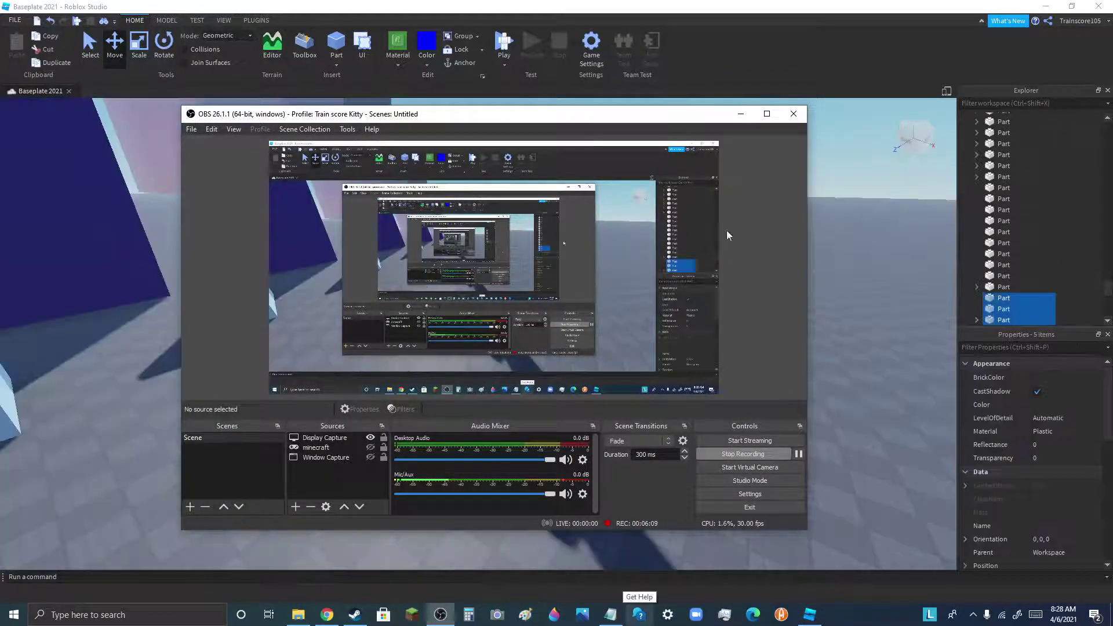
pyautogui.click(740, 114)
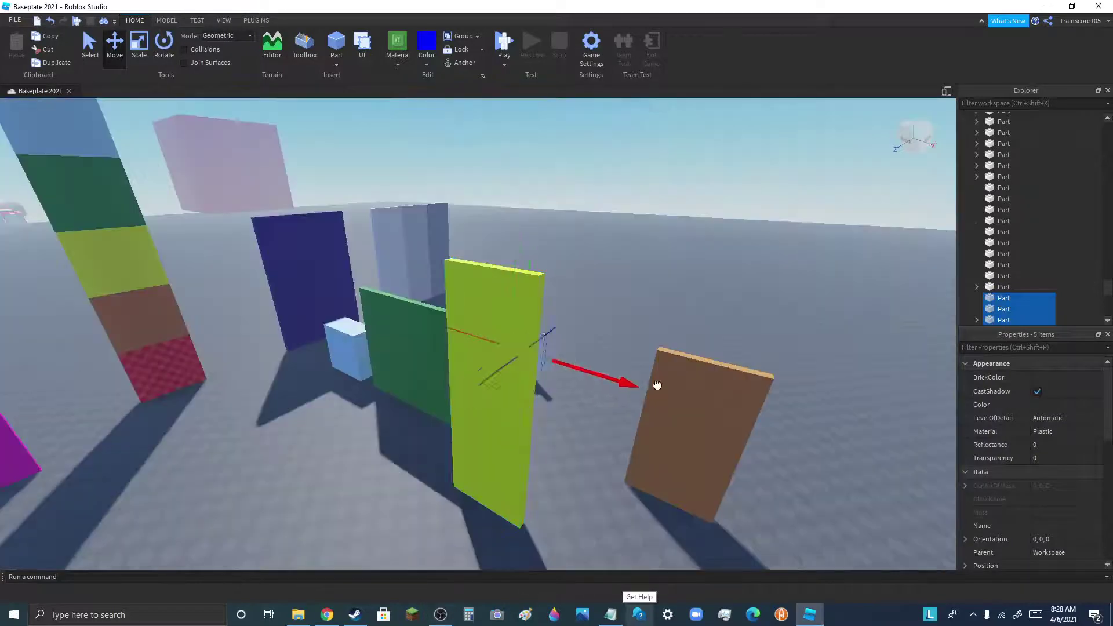
pyautogui.moveTo(657, 385); pyautogui.dragTo(928, 462)
pyautogui.press('s')
pyautogui.press('d')
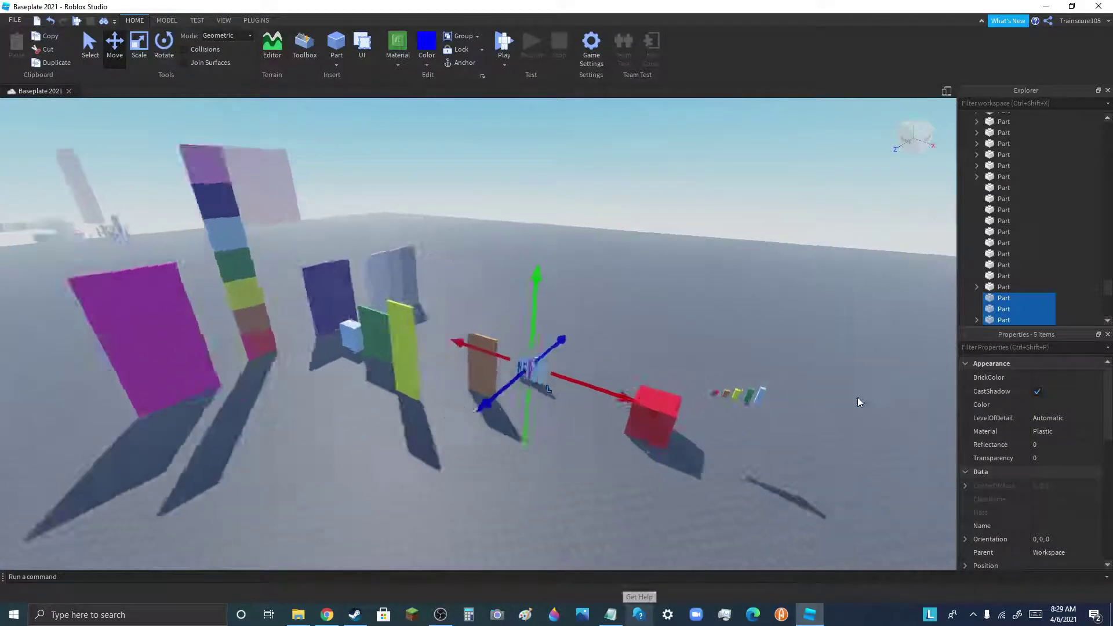
pyautogui.scroll(5, 851, 419)
pyautogui.moveTo(430, 370); pyautogui.dragTo(898, 495)
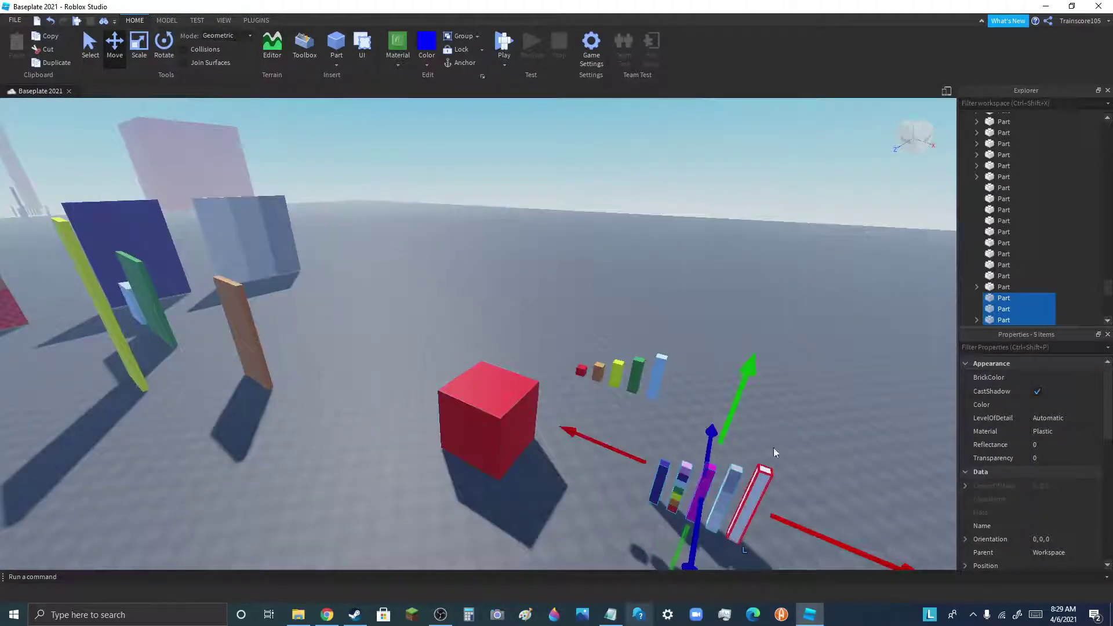
# - Raise the five tall blocks and slide them along X beside the light blue block to continue the stepped row
pyautogui.moveTo(738, 393); pyautogui.dragTo(755, 315)
pyautogui.scroll(4, 696, 356)
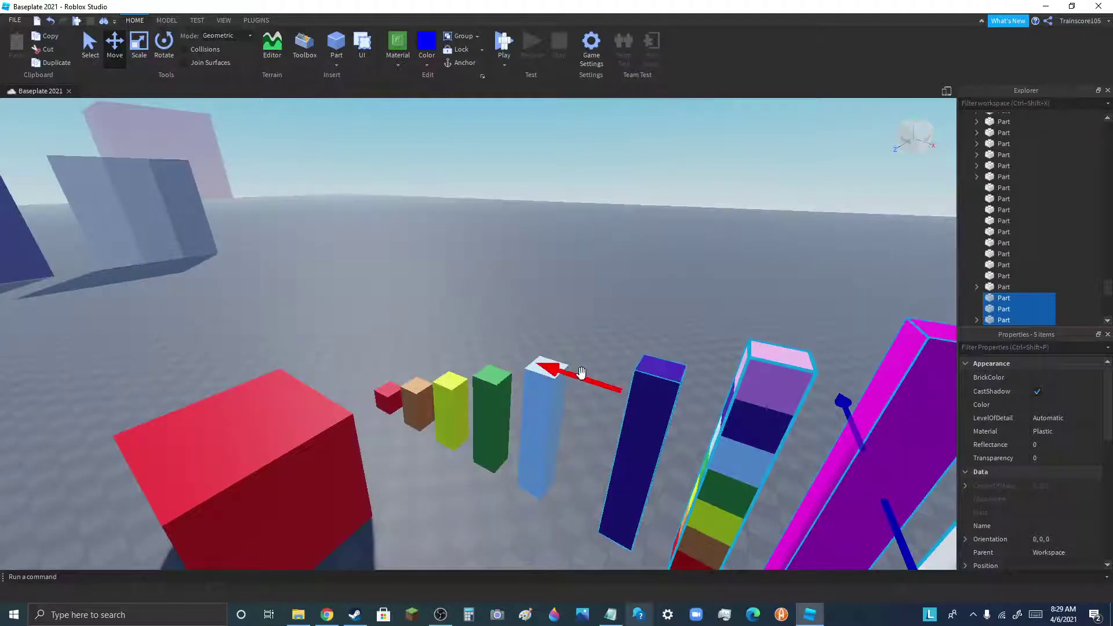
pyautogui.moveTo(582, 374); pyautogui.dragTo(544, 366)
pyautogui.scroll(-6, 545, 365)
pyautogui.scroll(2, 366, 421)
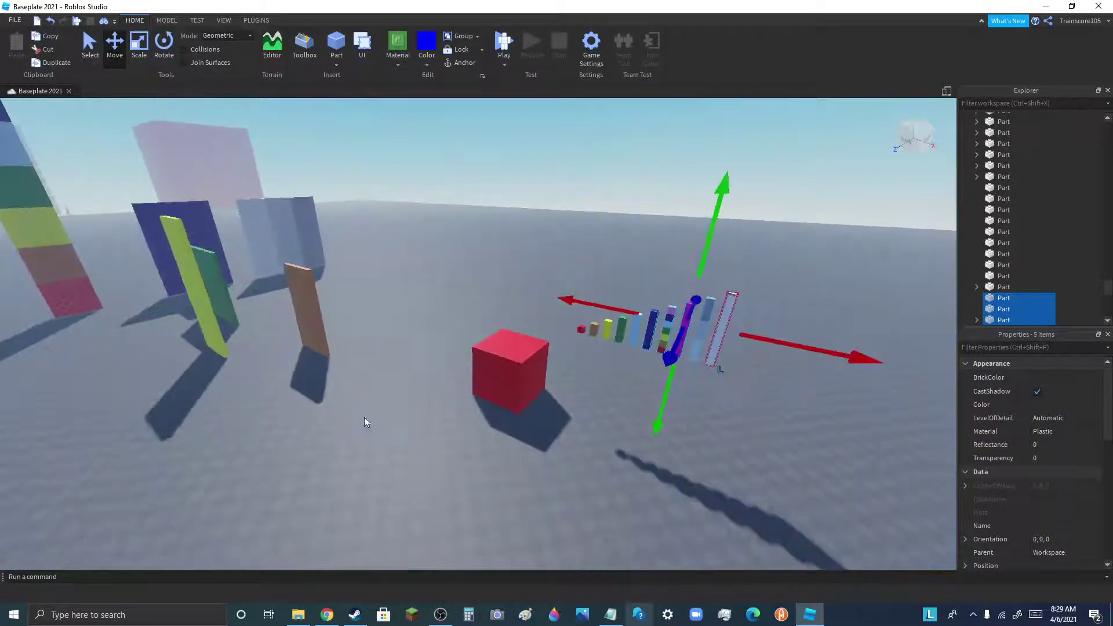
# - Select all ten stepped blocks beyond the large red cube and delete them
pyautogui.scroll(4, 524, 310)
pyautogui.scroll(-4, 410, 375)
pyautogui.moveTo(475, 253); pyautogui.dragTo(888, 437)
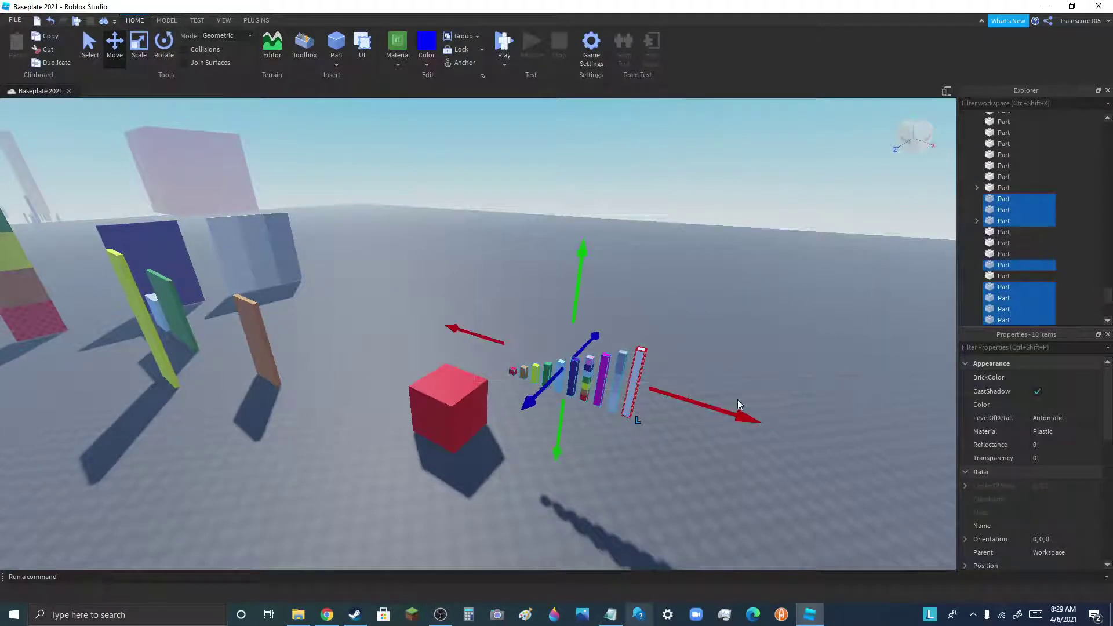
pyautogui.moveTo(738, 404); pyautogui.dragTo(77, 216)
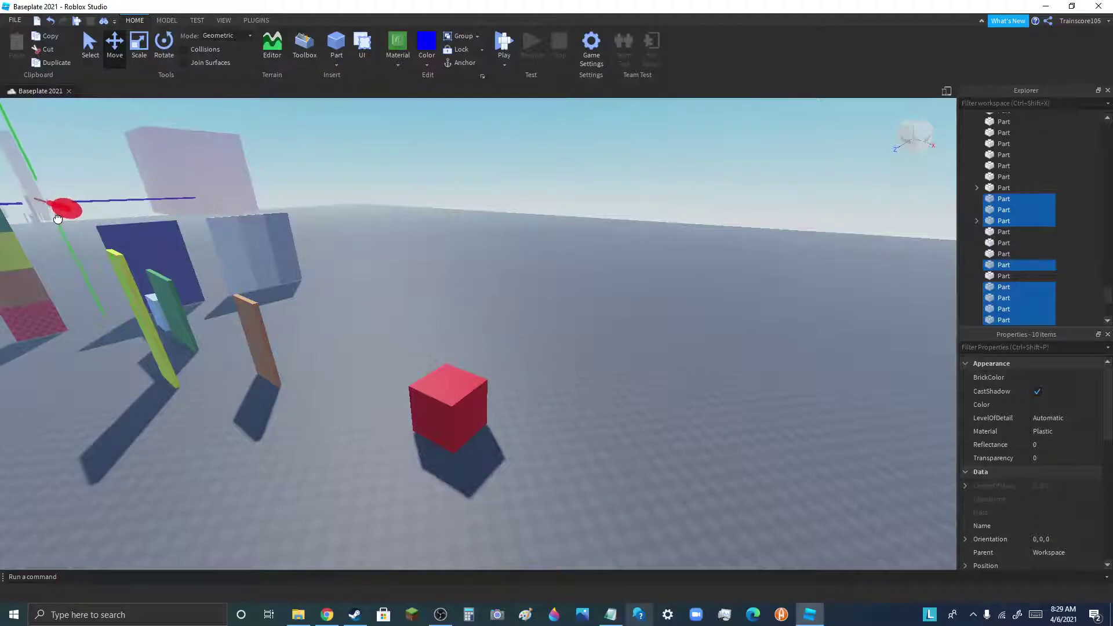
pyautogui.press('Delete')
# - Look over the remaining panels, the light blue block and the large red cube, then up at the sky
pyautogui.scroll(-1, 298, 437)
pyautogui.scroll(3, 284, 433)
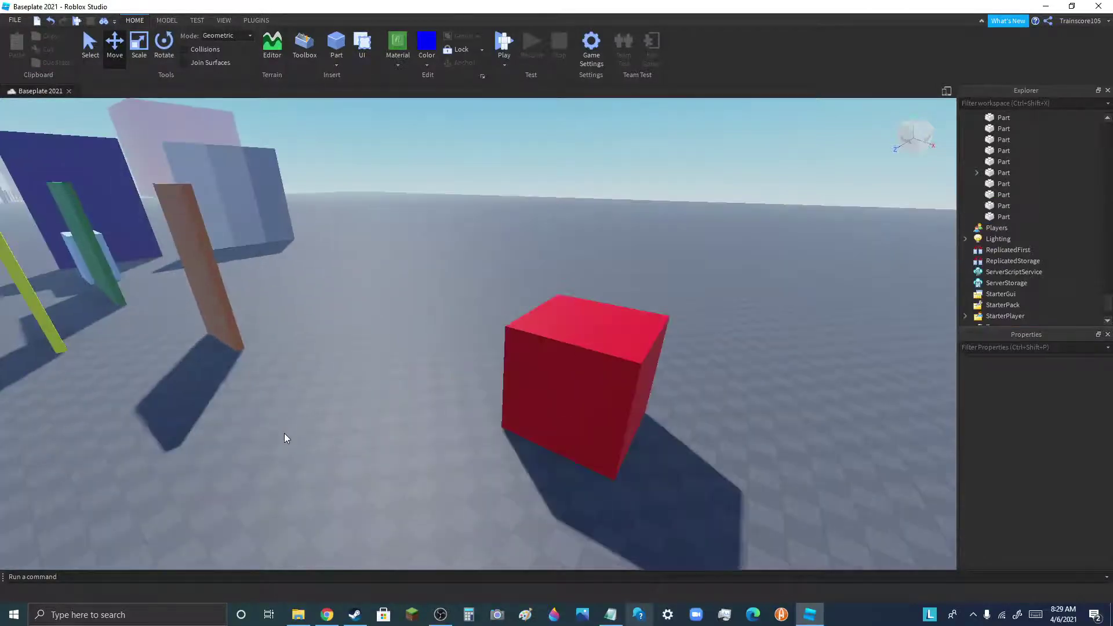
pyautogui.scroll(1, 284, 433)
pyautogui.moveTo(419, 432); pyautogui.dragTo(603, 374, button='right')
pyautogui.scroll(-5, 696, 350)
pyautogui.scroll(1, 333, 314)
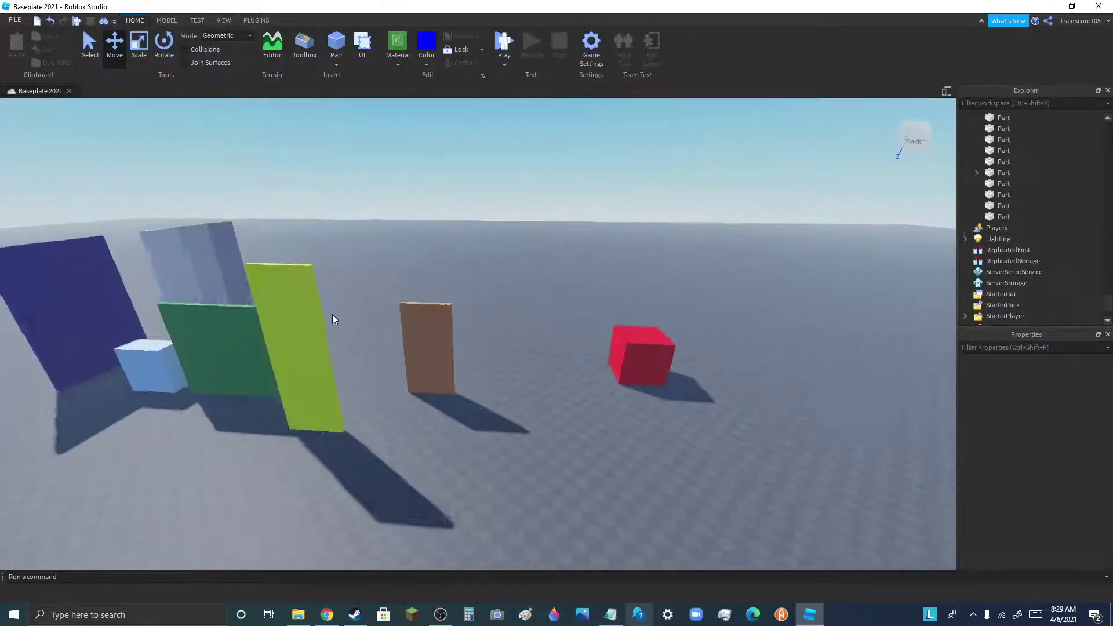
pyautogui.scroll(2, 332, 314)
pyautogui.scroll(-5, 629, 375)
pyautogui.scroll(3, 315, 343)
pyautogui.scroll(2, 95, 351)
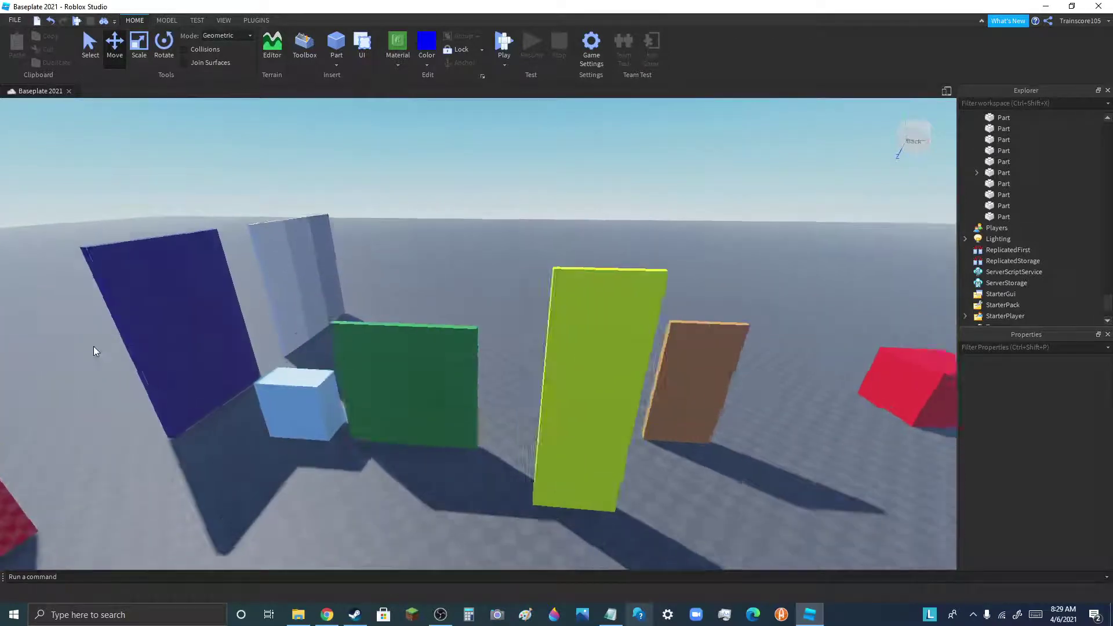
pyautogui.scroll(5, 249, 378)
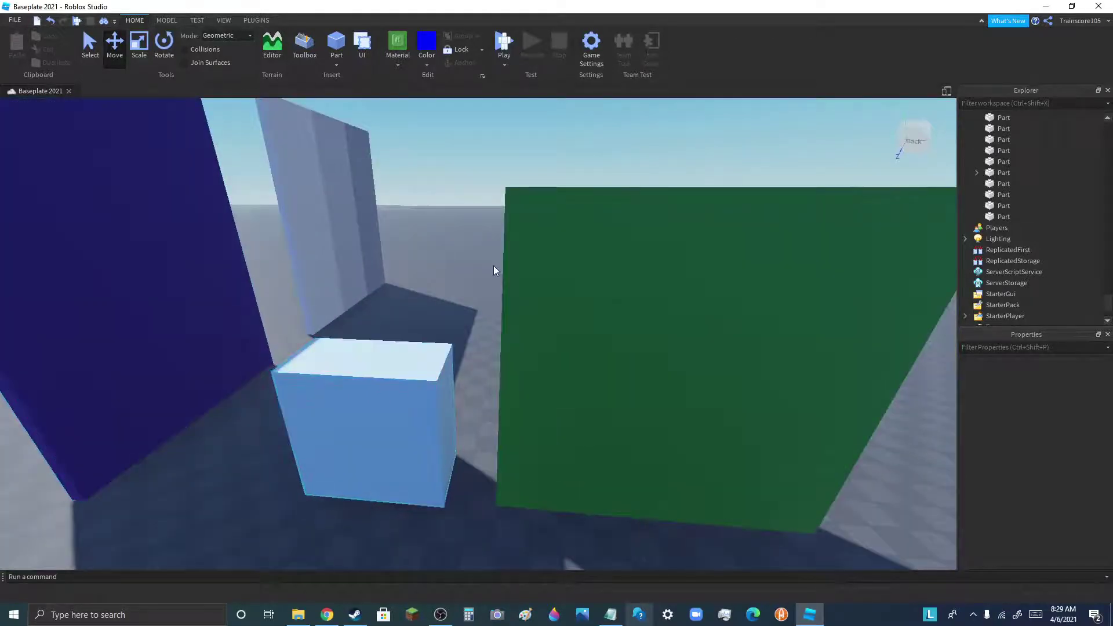
pyautogui.scroll(-8, 379, 426)
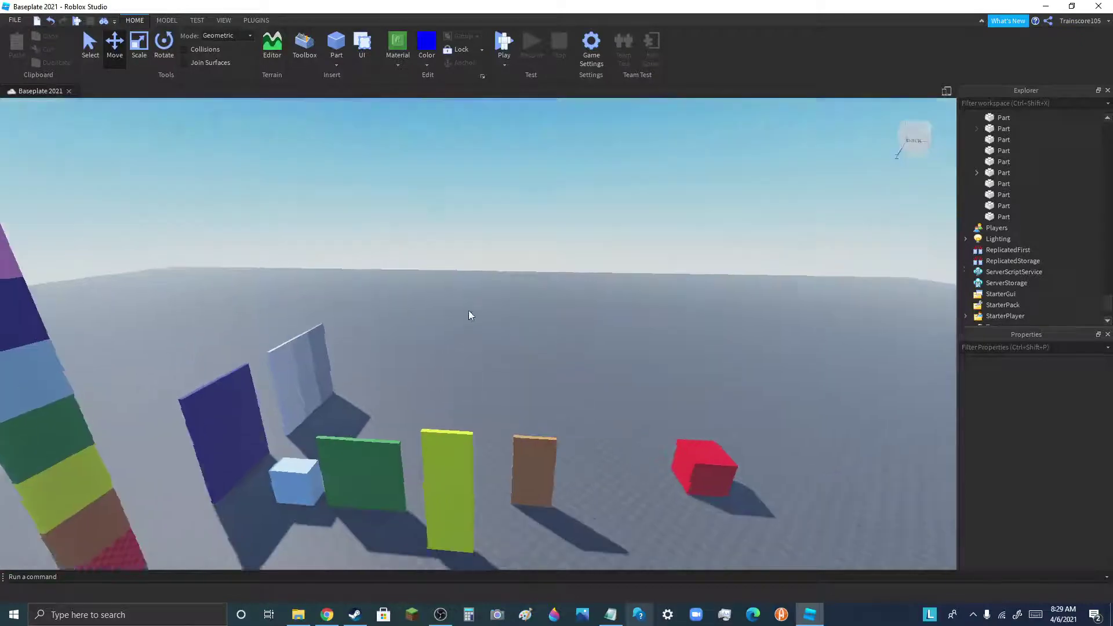
pyautogui.moveTo(469, 312); pyautogui.dragTo(469, 311, button='right')
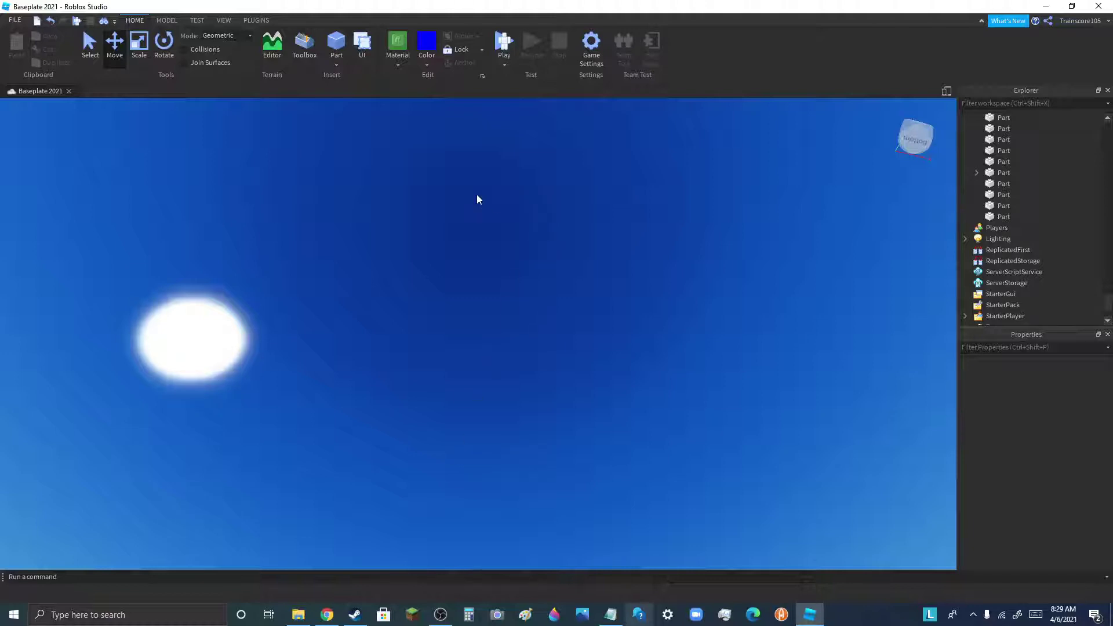
# - Search the marketplace models in the Toolbox for "airplane"
pyautogui.click(304, 47)
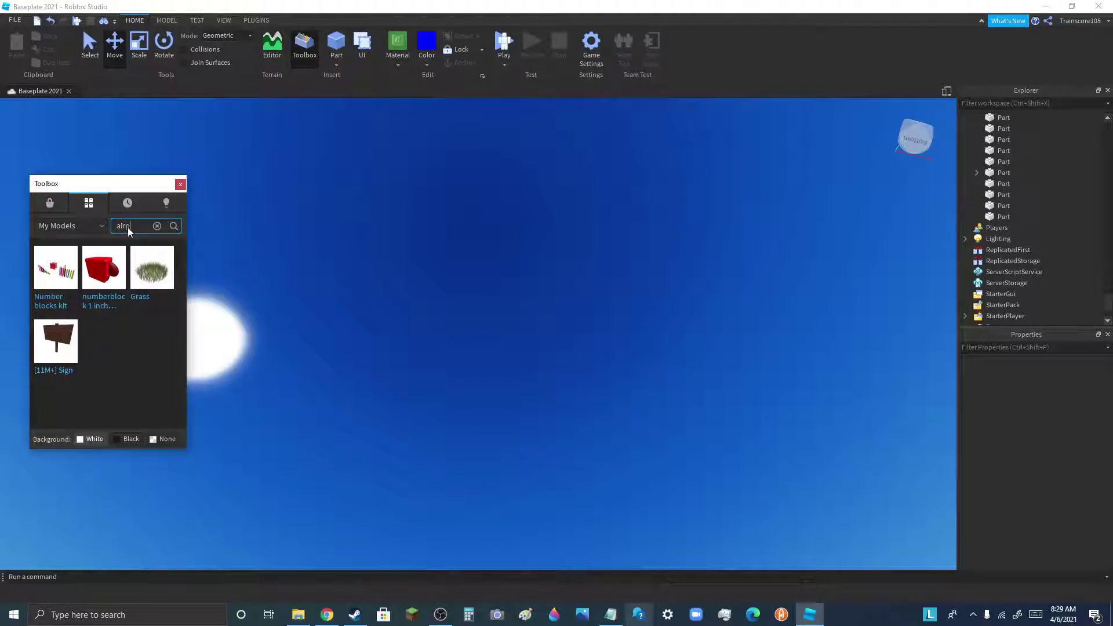
pyautogui.write('ne')
pyautogui.press('Return')
pyautogui.click(50, 204)
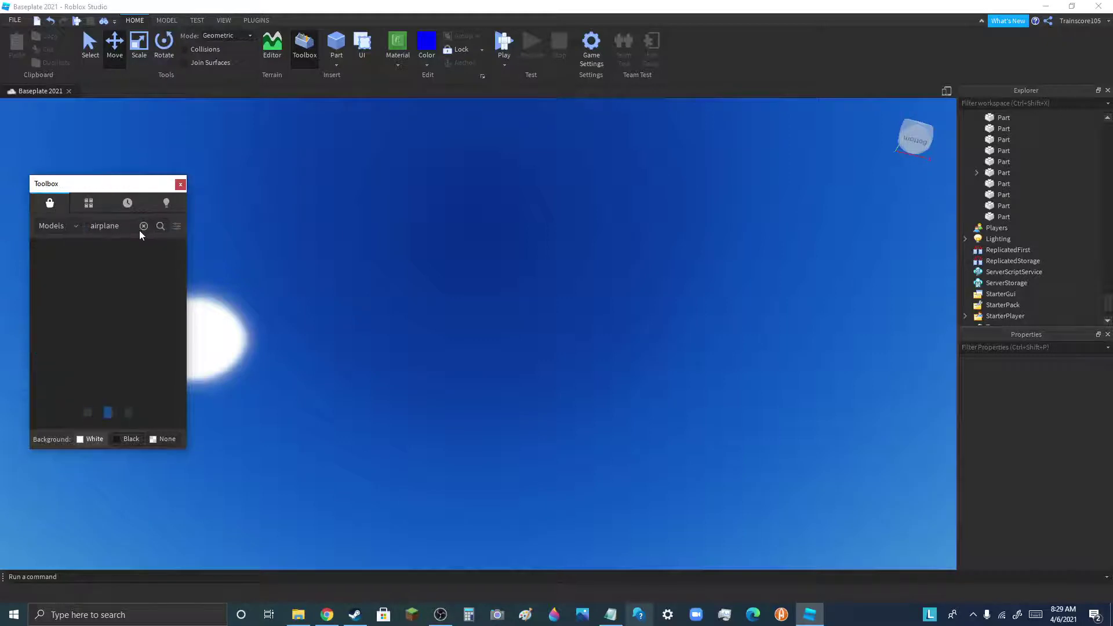
pyautogui.click(161, 227)
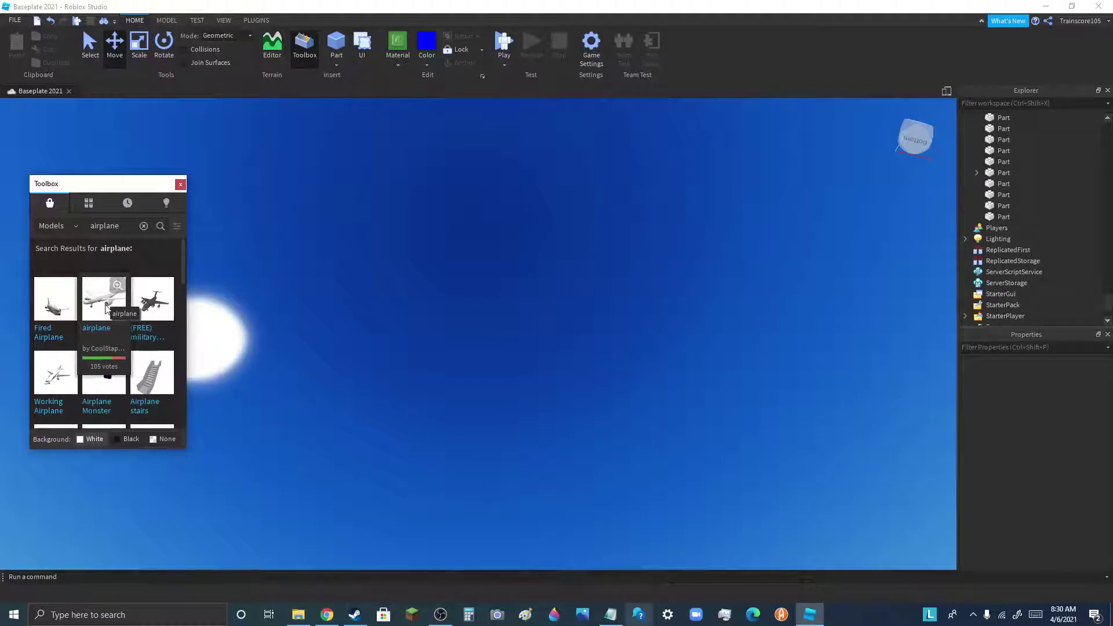
# - Shift the Airbus A319 model along the Z axis and lower it close to the baseplate in front of the panels
pyautogui.click(440, 615)
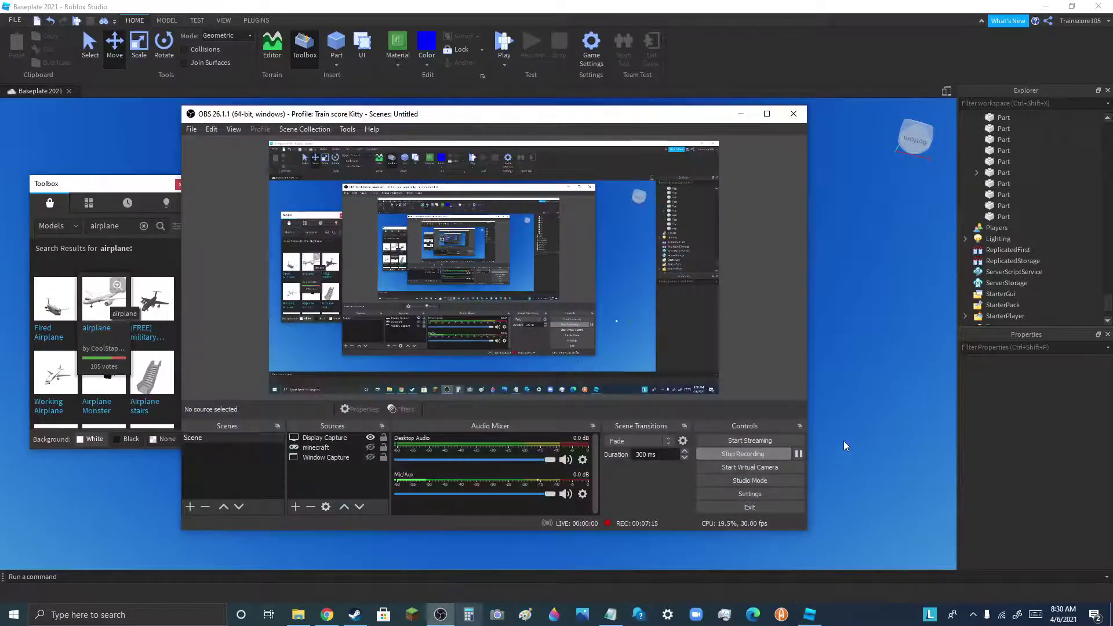
pyautogui.click(798, 454)
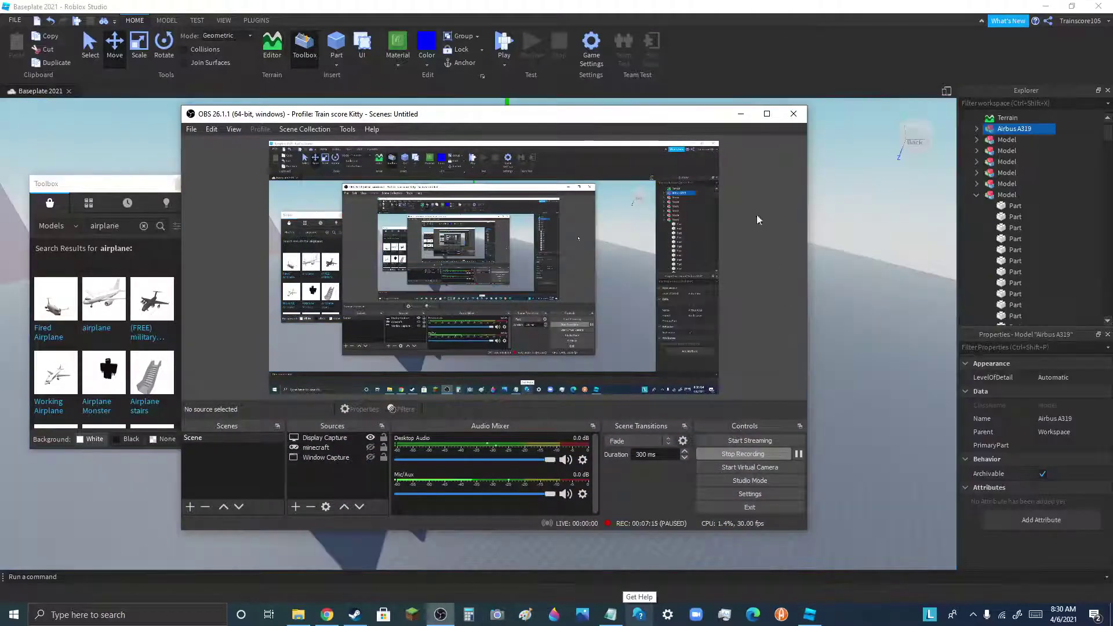
pyautogui.click(740, 114)
pyautogui.moveTo(513, 275); pyautogui.dragTo(457, 247)
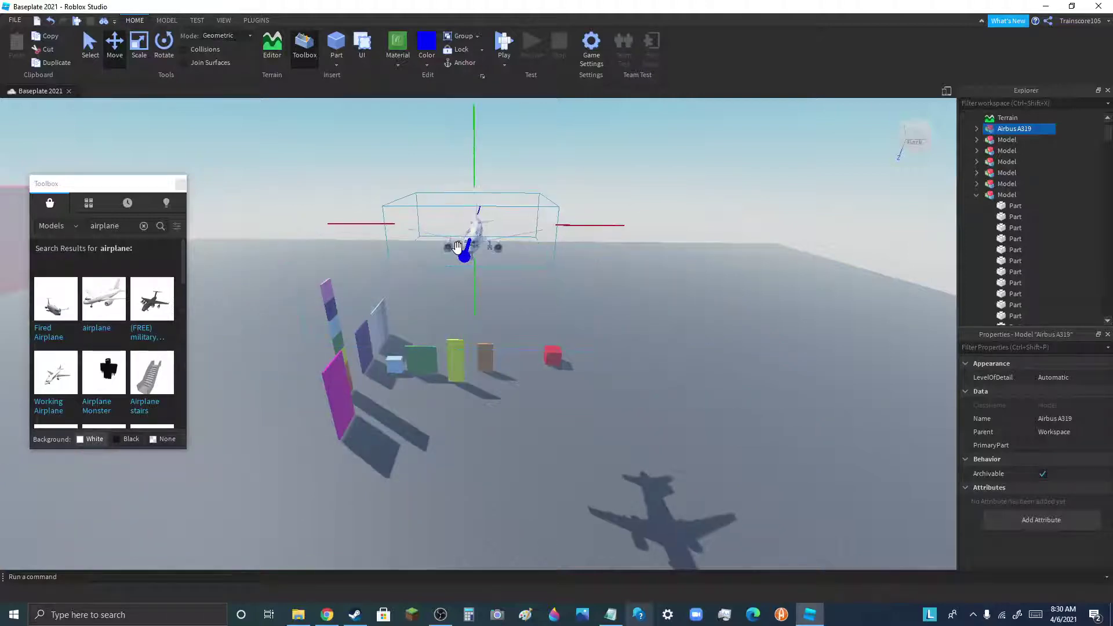
pyautogui.scroll(5, 457, 248)
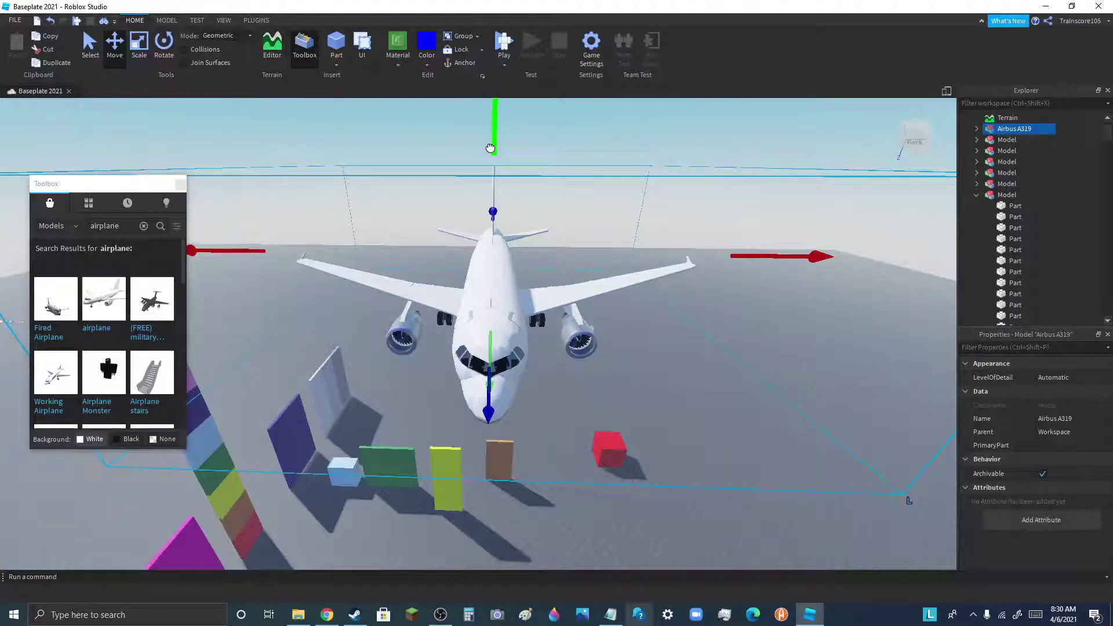
pyautogui.scroll(-5, 465, 285)
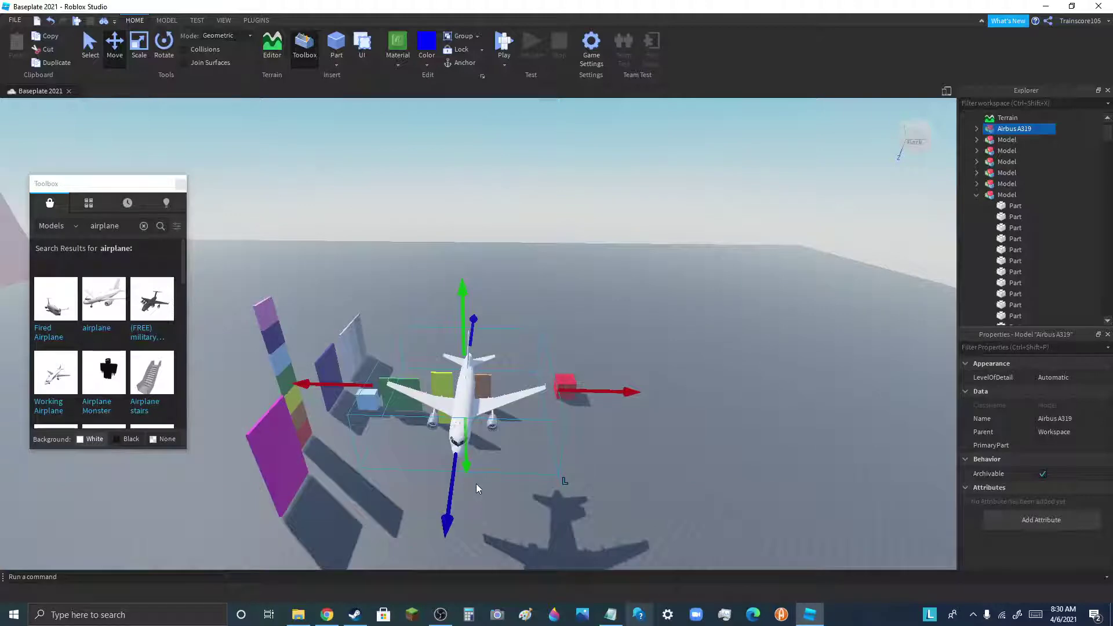
pyautogui.press('f')
pyautogui.scroll(-5, 476, 307)
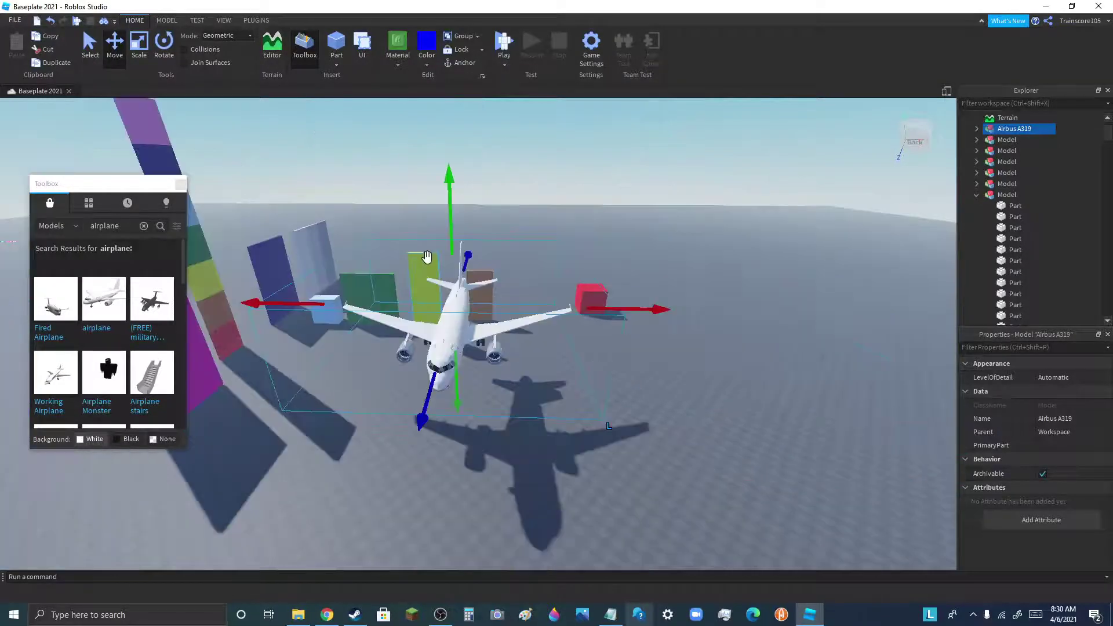
# - Slide the airplane along X past the large red cube and rotate it about its vertical axis to face the panels
pyautogui.scroll(5, 473, 367)
pyautogui.moveTo(486, 386); pyautogui.dragTo(916, 401)
pyautogui.click(170, 56)
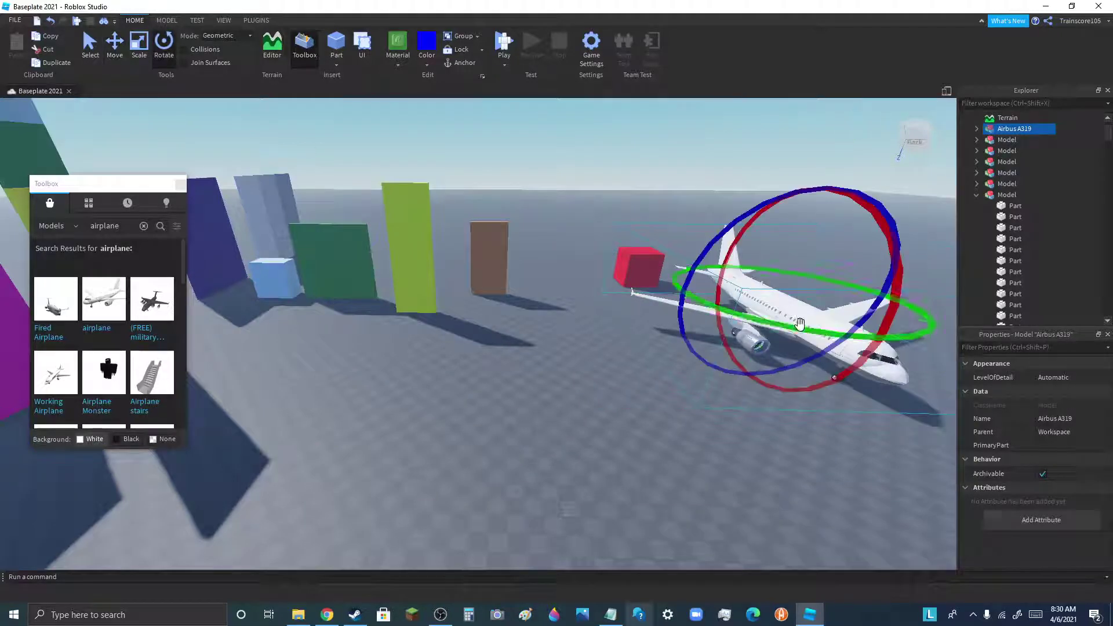
pyautogui.moveTo(645, 304); pyautogui.dragTo(634, 268)
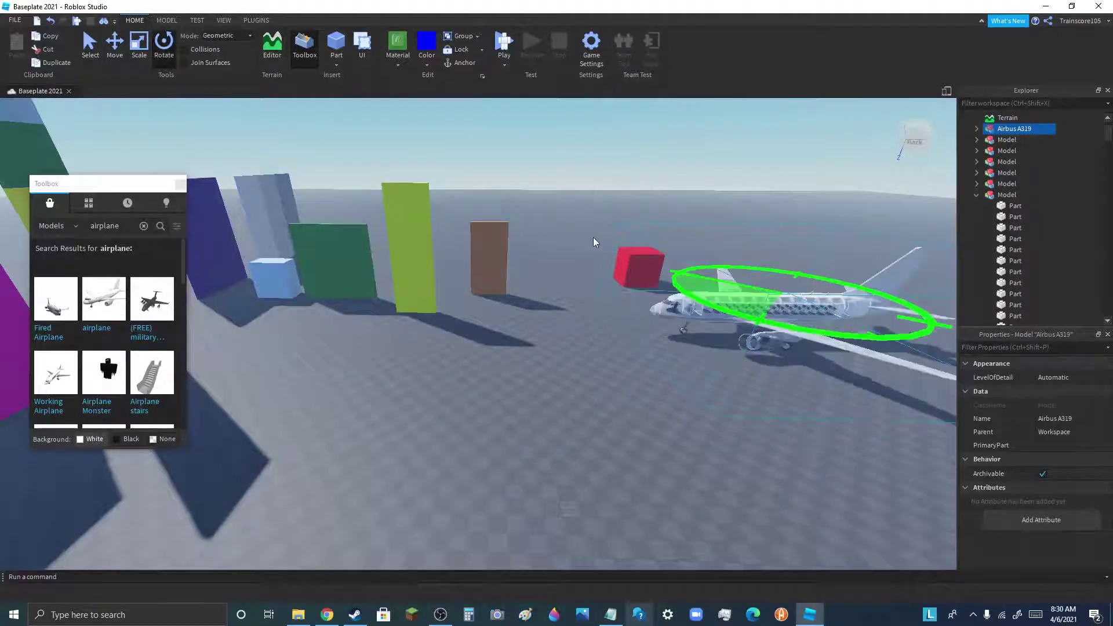
pyautogui.scroll(-3, 593, 238)
pyautogui.scroll(6, 823, 155)
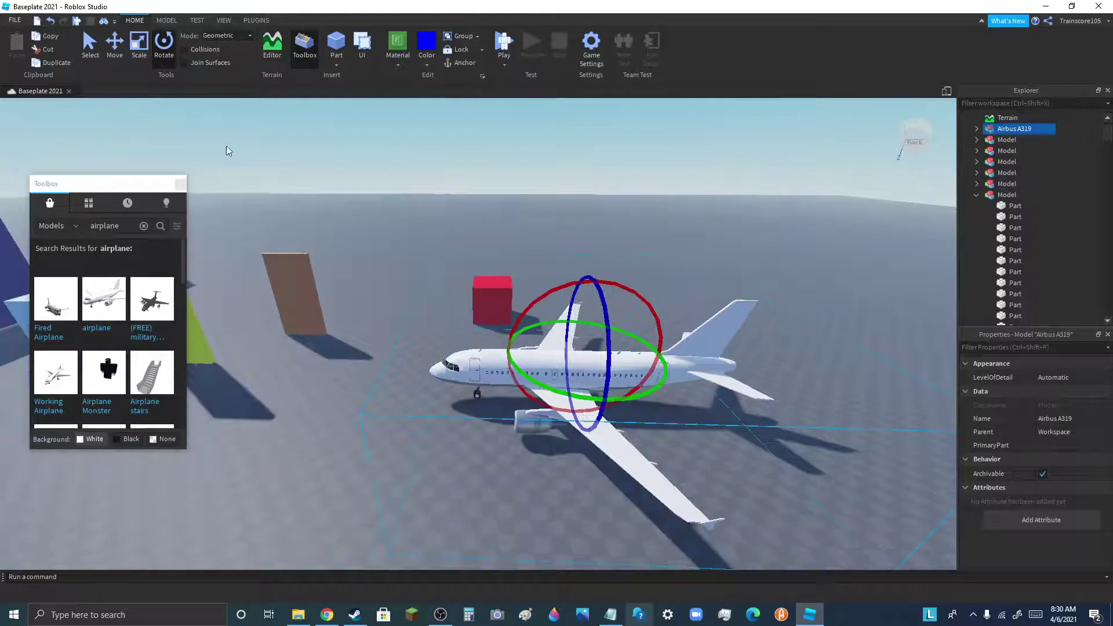
# - Slide the rotated airplane along the X axis farther away from the large red cube
pyautogui.click(124, 51)
pyautogui.moveTo(794, 351); pyautogui.dragTo(937, 356)
pyautogui.scroll(-3, 343, 360)
pyautogui.moveTo(690, 357); pyautogui.dragTo(787, 360)
pyautogui.scroll(3, 401, 308)
pyautogui.scroll(2, 401, 307)
# - Move the large red cube along Z and then along X to 230, onto the front of the airplane
pyautogui.click(464, 340)
pyautogui.scroll(-2, 314, 298)
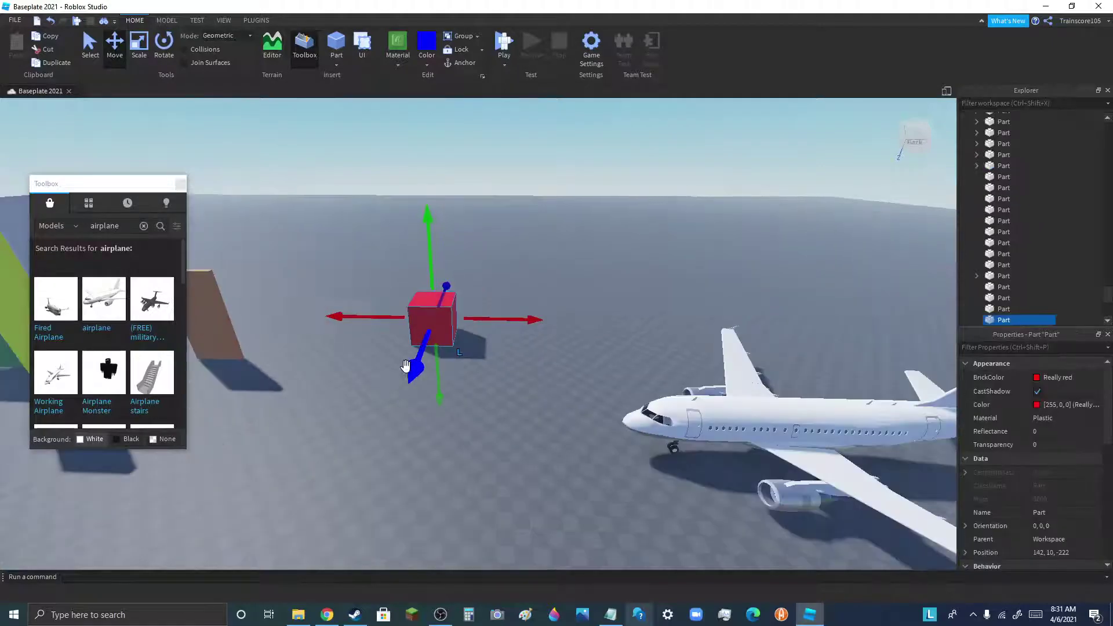
pyautogui.moveTo(410, 367); pyautogui.dragTo(364, 480)
pyautogui.moveTo(521, 405); pyautogui.dragTo(702, 427)
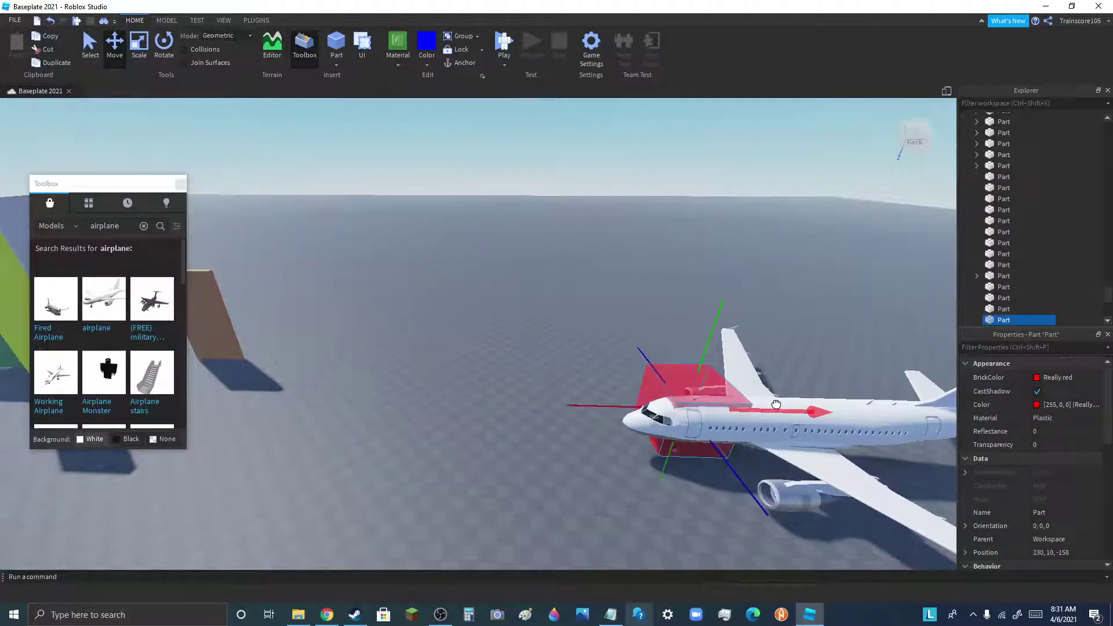
pyautogui.scroll(3, 701, 428)
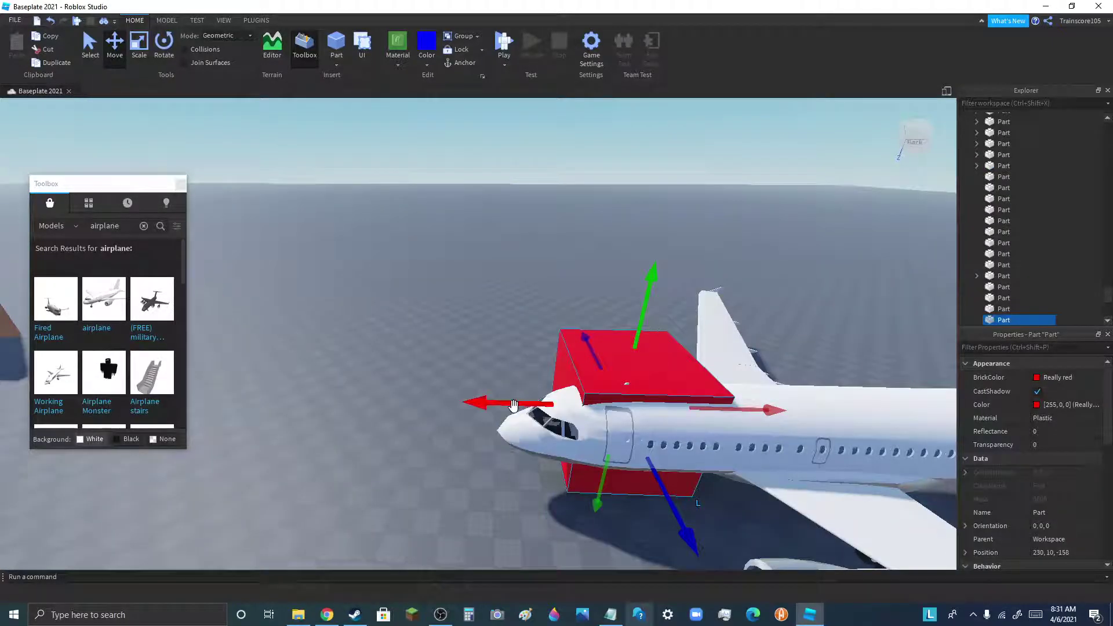
# - Delete the large red cube at the airplane's nose
pyautogui.moveTo(595, 355); pyautogui.dragTo(609, 371)
pyautogui.press('Delete')
pyautogui.scroll(-3, 610, 370)
# - Move the orange panel model over to the nose of the airplane
pyautogui.click(204, 314)
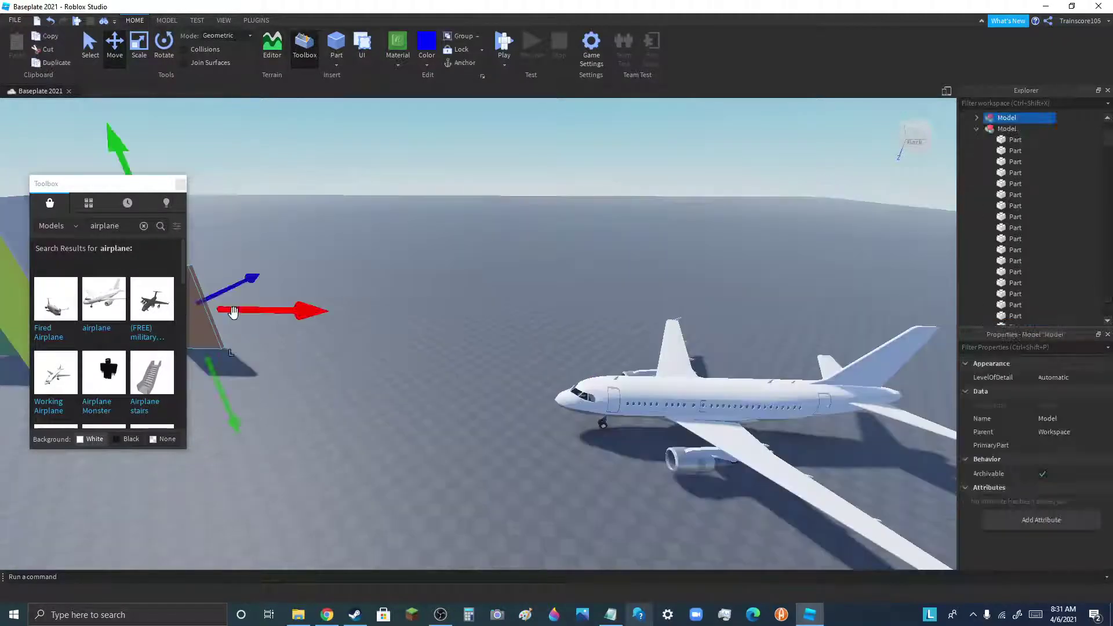
pyautogui.moveTo(232, 312); pyautogui.dragTo(524, 375)
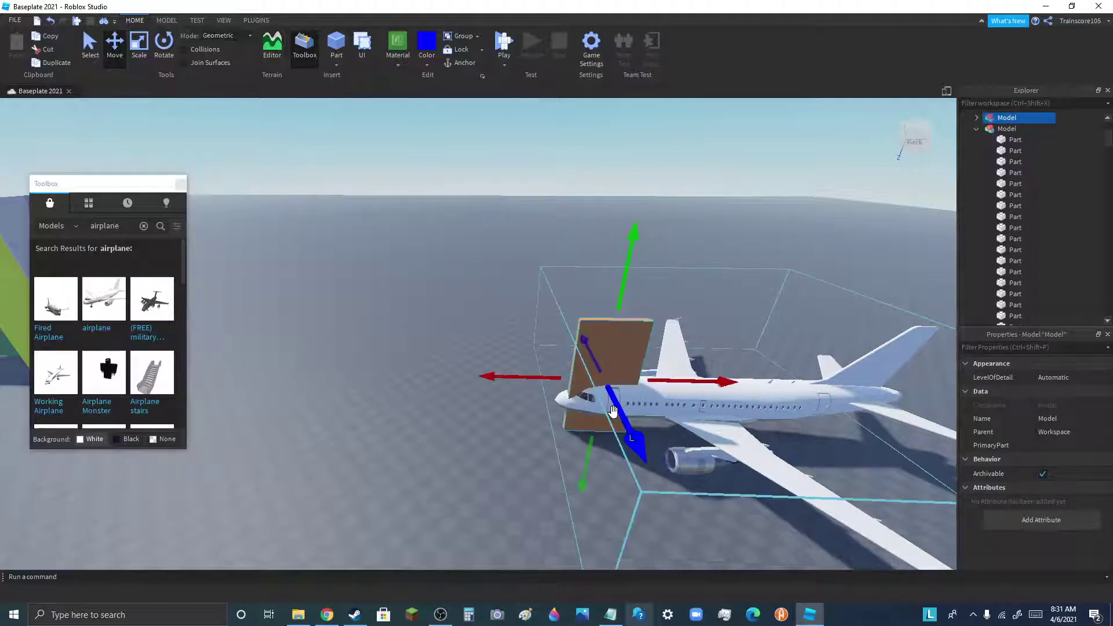
# - Delete the orange panel model at the airplane's nose
pyautogui.press('Delete')
pyautogui.scroll(-4, 784, 362)
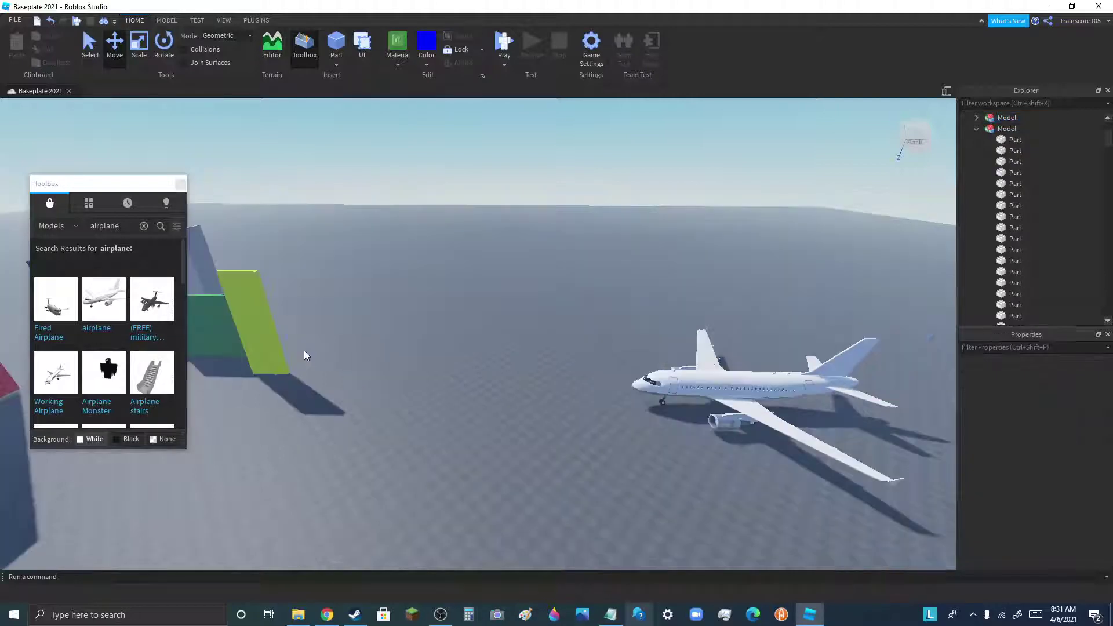
# - Move the lime-green panel to the nose of the airplane and delete it there
pyautogui.moveTo(270, 349); pyautogui.dragTo(734, 374)
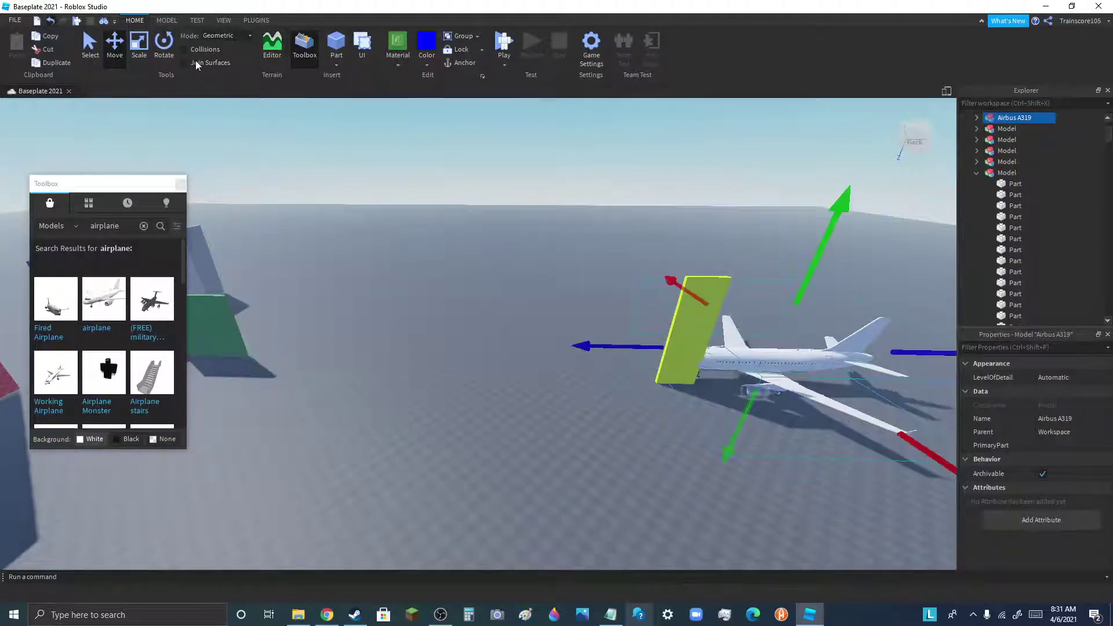
pyautogui.click(690, 311)
pyautogui.moveTo(760, 400); pyautogui.dragTo(804, 434)
pyautogui.press('Delete')
# - Move the dark green block across the baseplate to the airplane and delete it there
pyautogui.click(208, 345)
pyautogui.moveTo(298, 332); pyautogui.dragTo(819, 341)
pyautogui.moveTo(735, 365); pyautogui.dragTo(804, 401)
pyautogui.press('Delete')
pyautogui.scroll(-5, 772, 352)
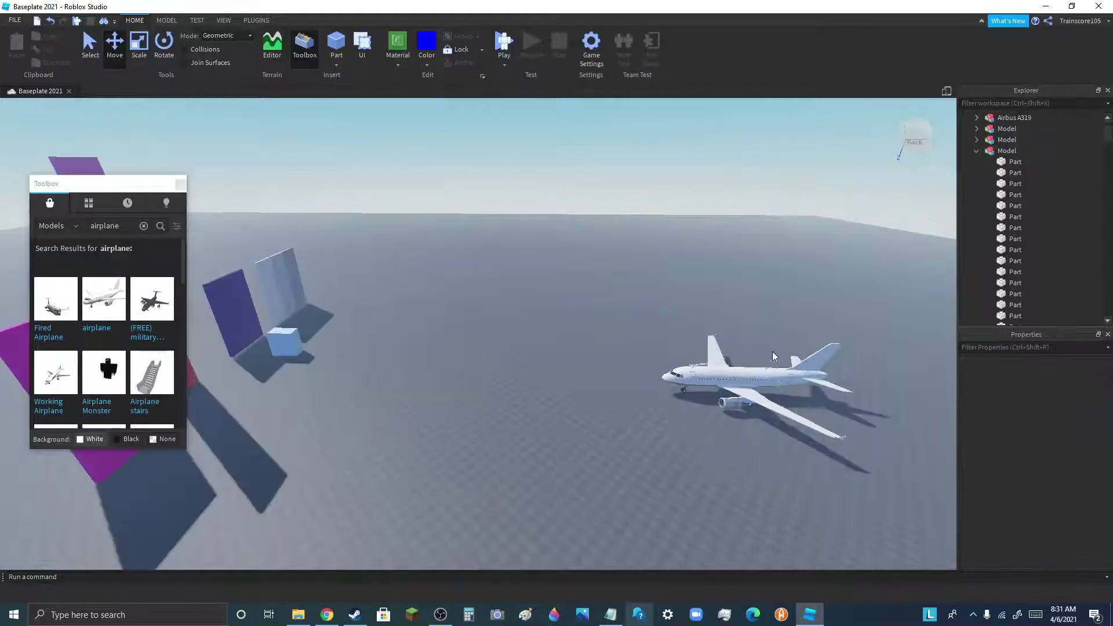
# - Select the remaining panels together with the rainbow column, move them onto the airplane and delete them
pyautogui.scroll(-3, 805, 352)
pyautogui.moveTo(317, 277); pyautogui.dragTo(567, 374)
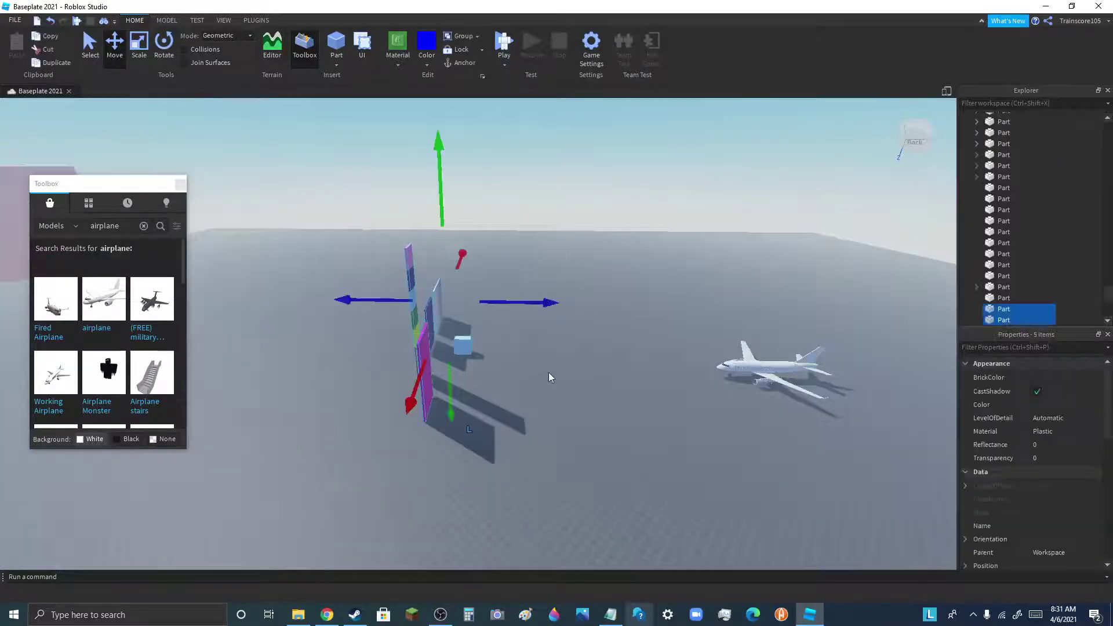
pyautogui.scroll(3, 548, 373)
pyautogui.moveTo(580, 309); pyautogui.dragTo(865, 329)
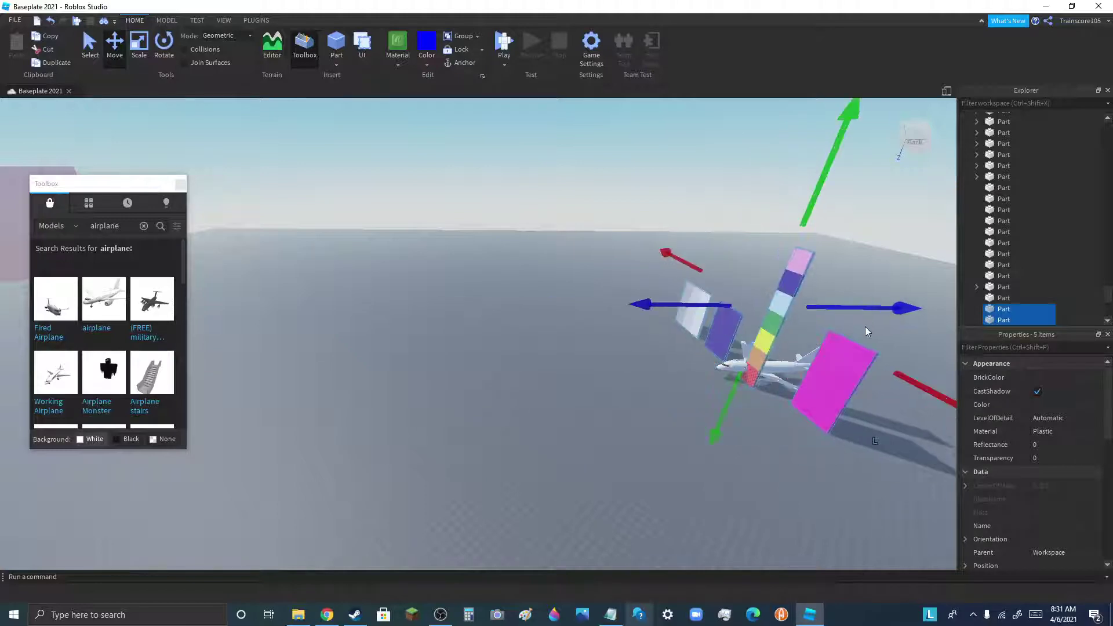
pyautogui.press('Delete')
# - Rotate the Airbus A319 so that its nose points steeply upward
pyautogui.click(805, 375)
pyautogui.press('f')
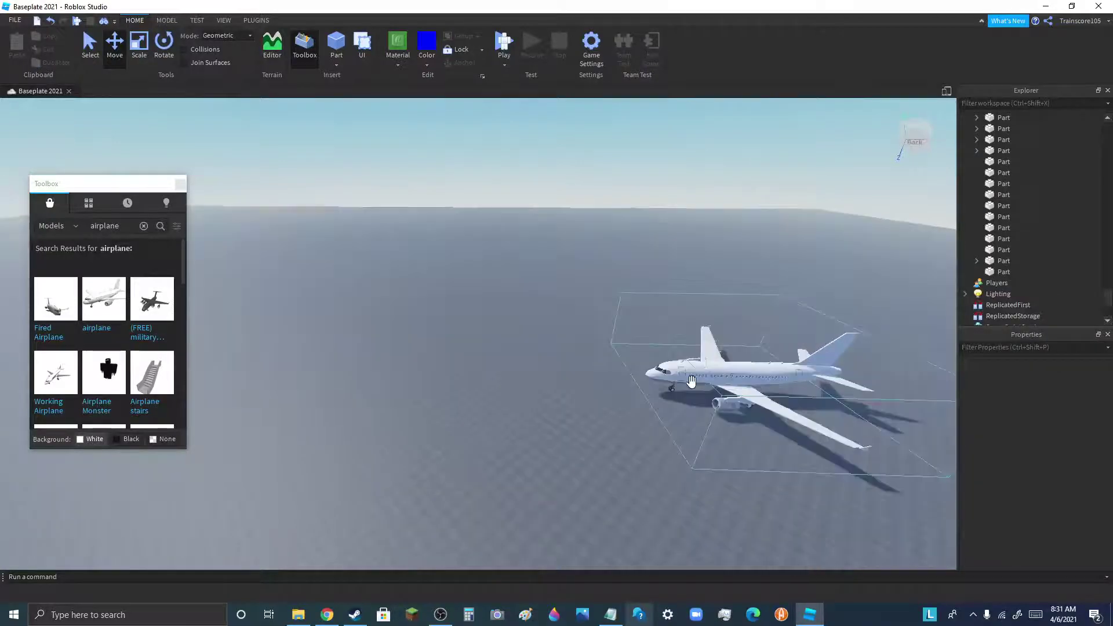
pyautogui.click(164, 41)
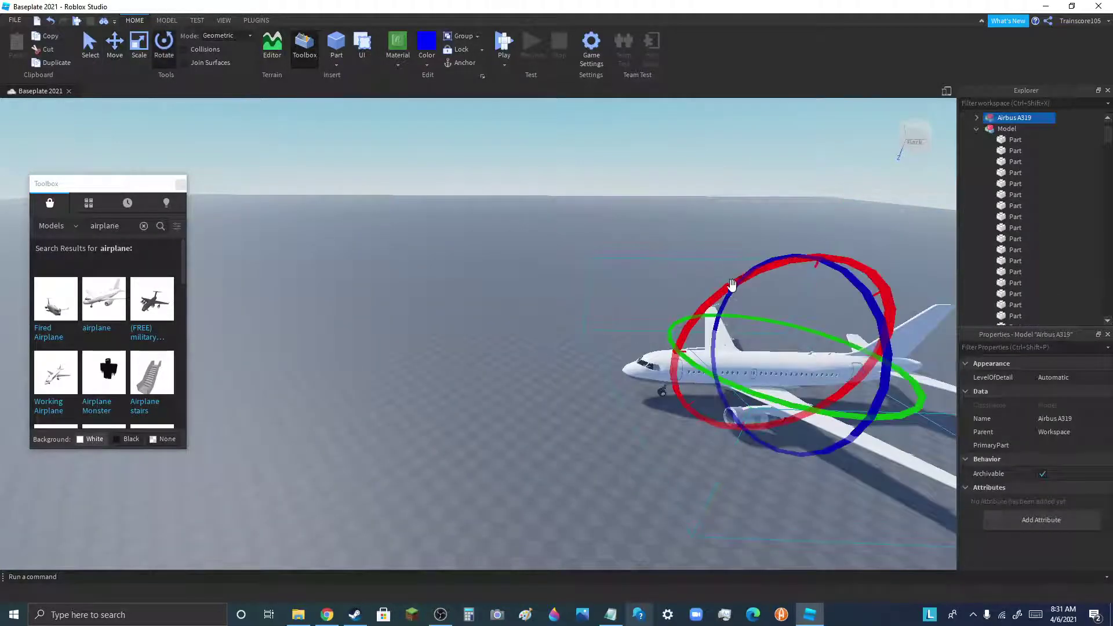
pyautogui.moveTo(748, 281); pyautogui.dragTo(833, 281)
pyautogui.scroll(-5, 518, 383)
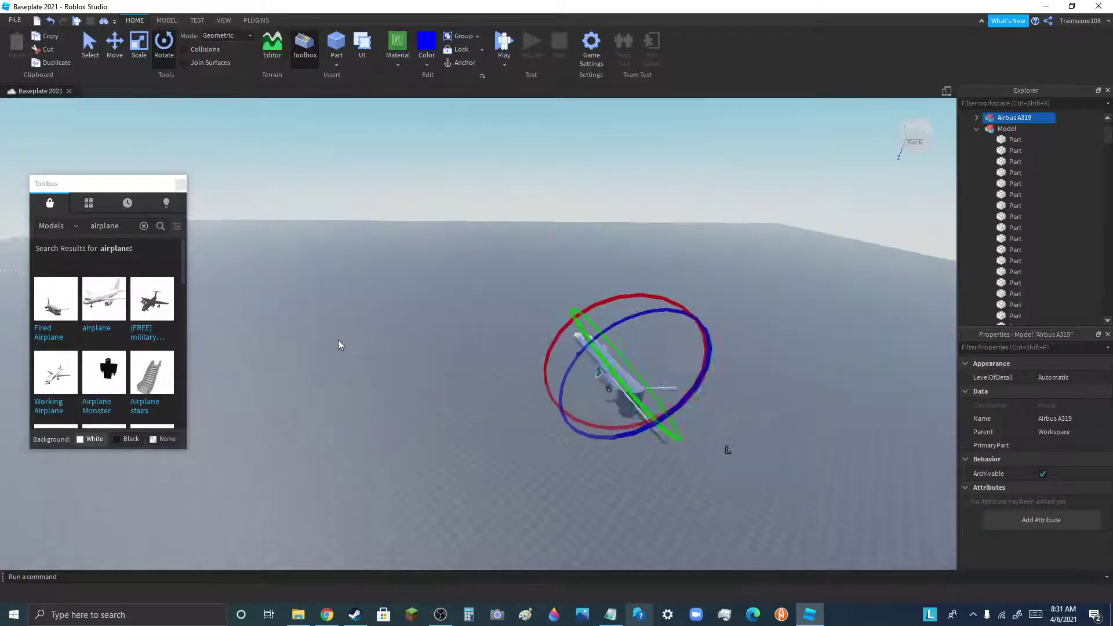
# - Move the airplane up into the sky as if taking off, out of view, and delete it
pyautogui.click(116, 47)
pyautogui.moveTo(490, 298); pyautogui.dragTo(287, 163)
pyautogui.scroll(-10, 731, 365)
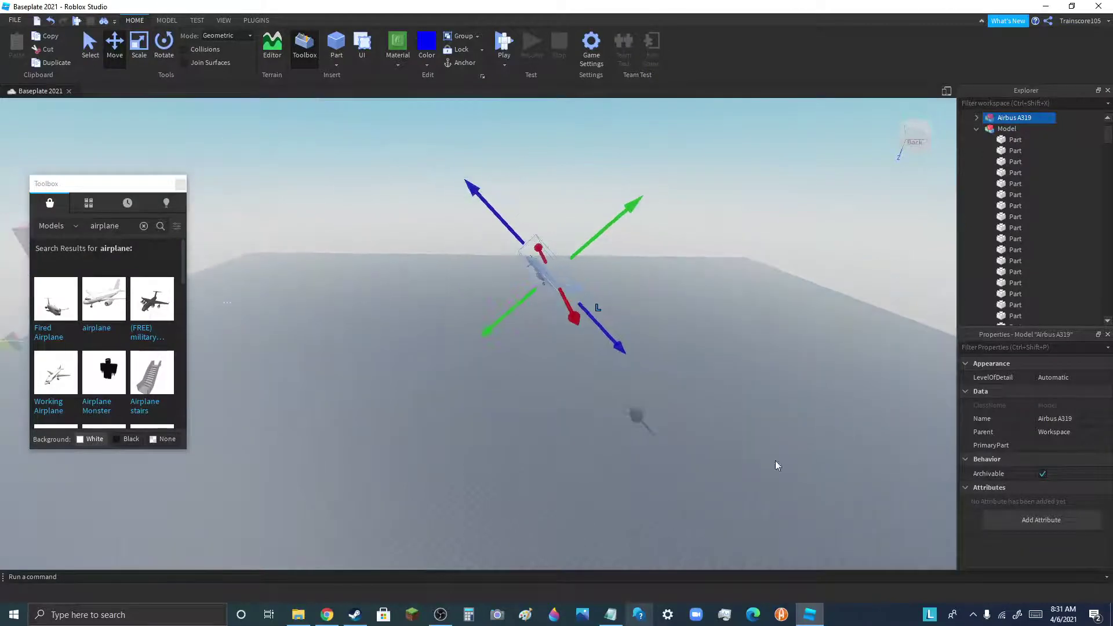
pyautogui.scroll(-4, 815, 412)
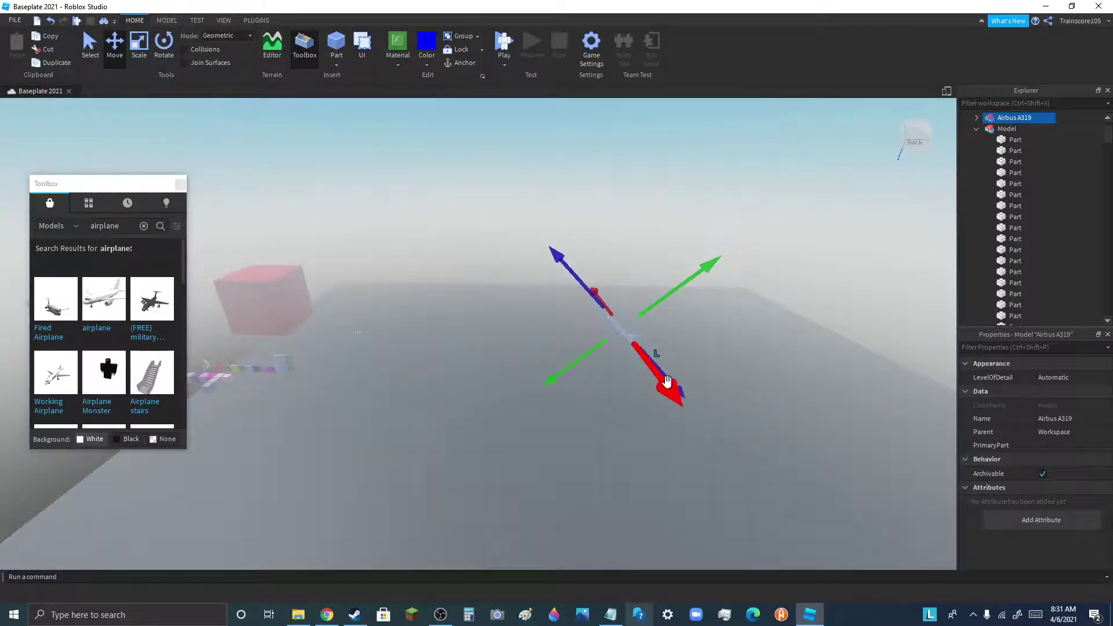
pyautogui.moveTo(666, 380); pyautogui.dragTo(492, 152)
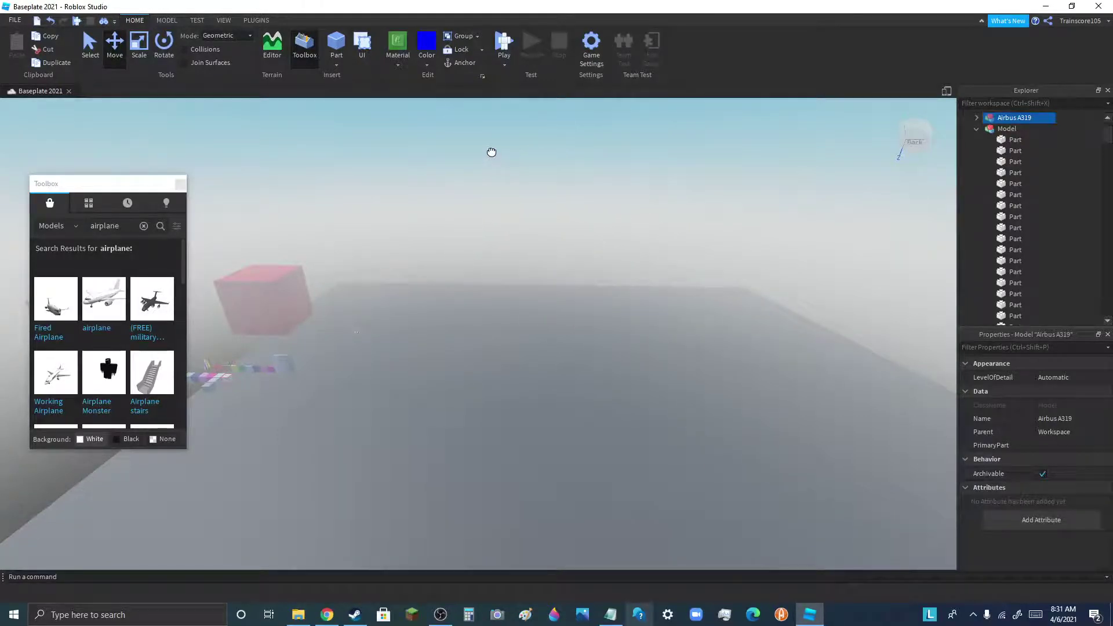
pyautogui.press('Delete')
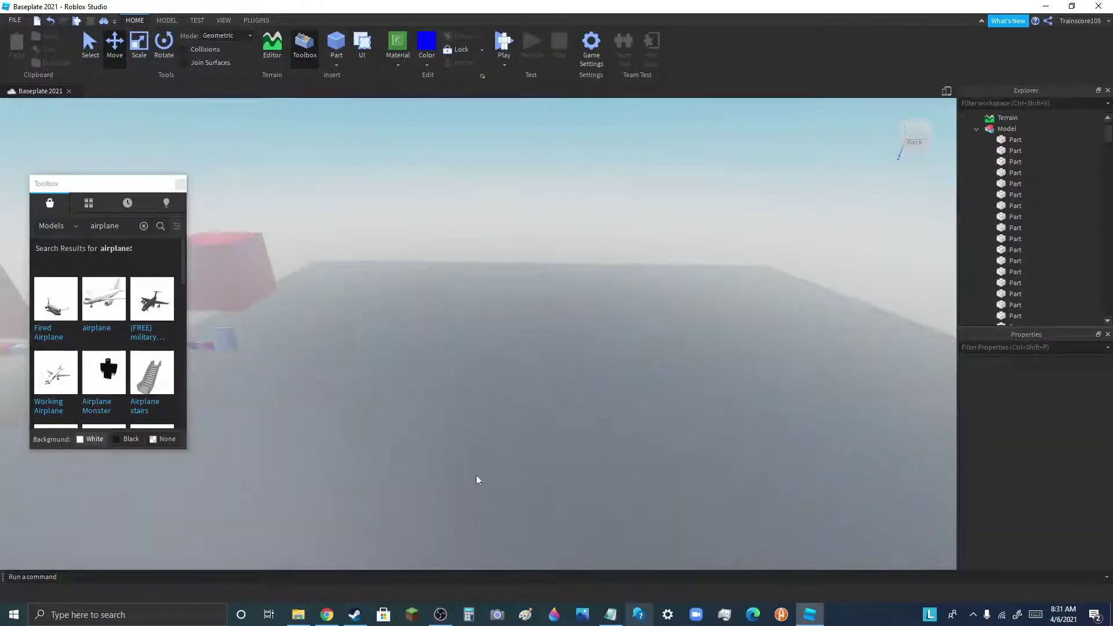
pyautogui.scroll(-2, 823, 367)
pyautogui.scroll(7, 729, 405)
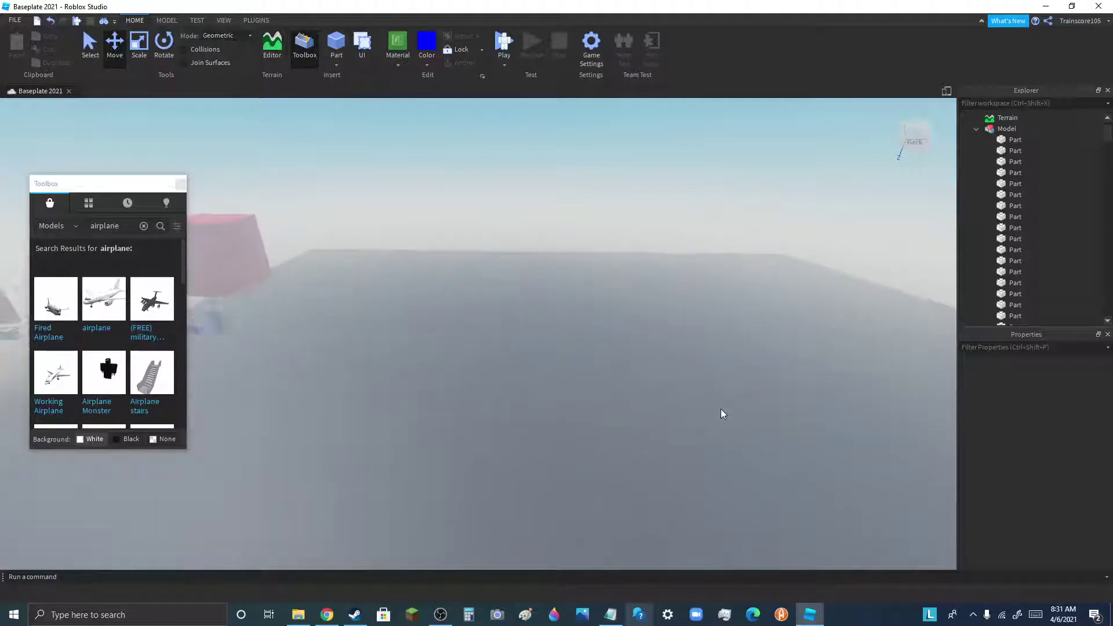
pyautogui.scroll(12, 721, 408)
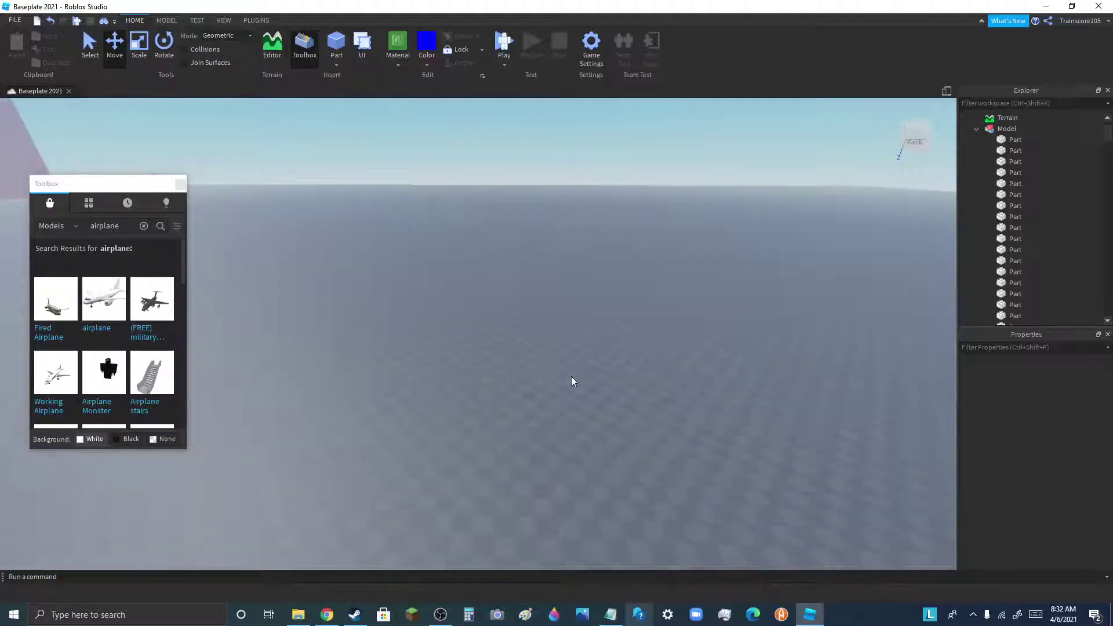
pyautogui.click(440, 614)
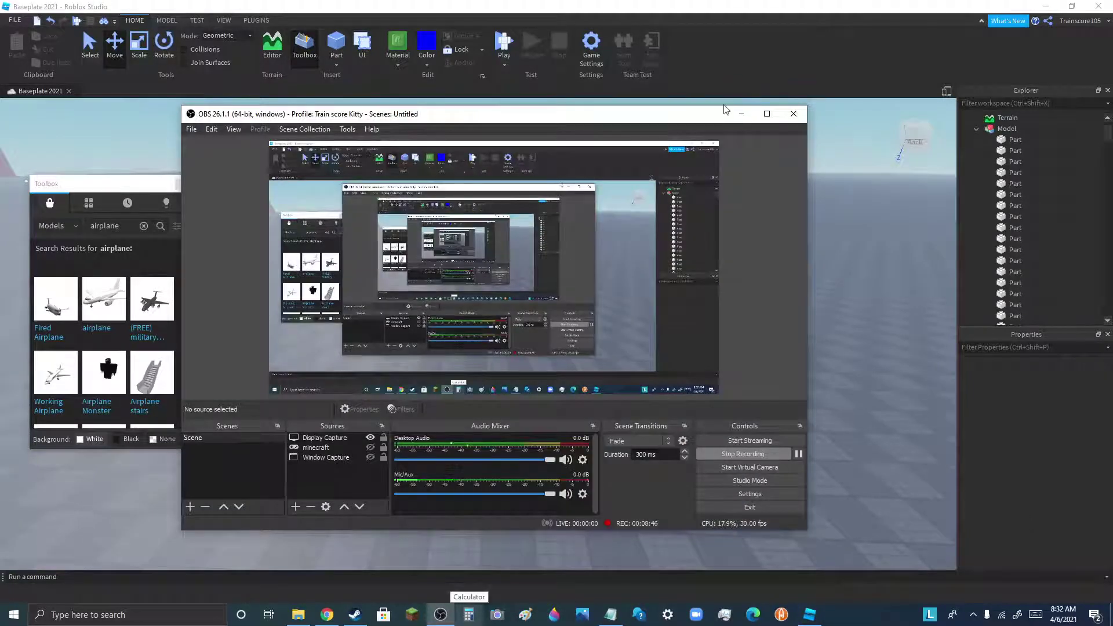
pyautogui.click(740, 114)
pyautogui.moveTo(819, 353); pyautogui.dragTo(865, 319, button='right')
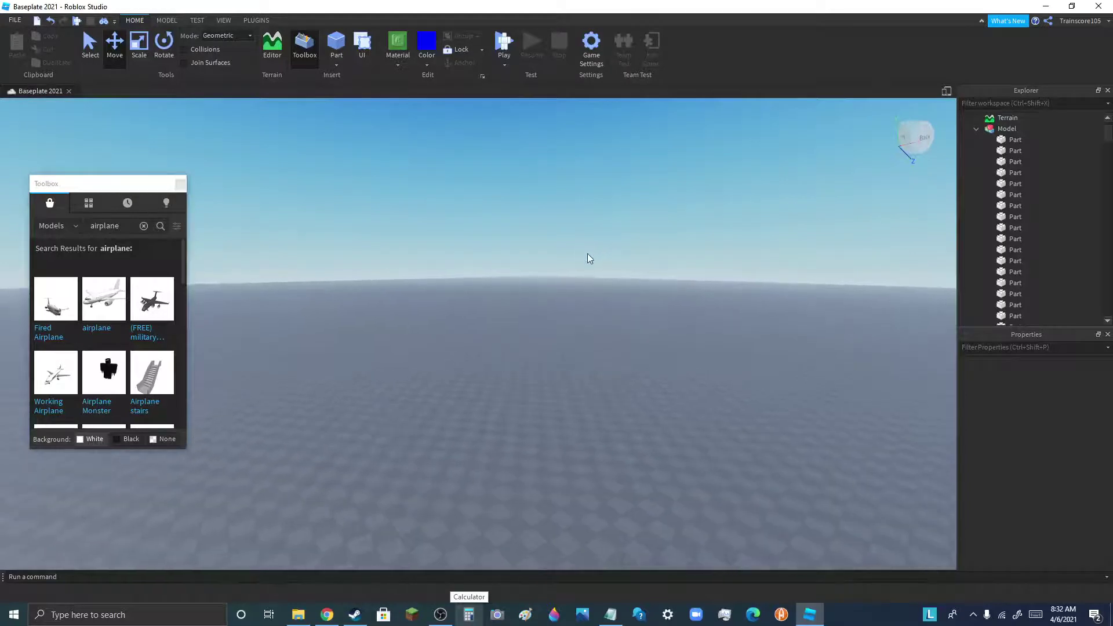
pyautogui.moveTo(353, 380); pyautogui.dragTo(335, 369, button='right')
pyautogui.scroll(2, 298, 273)
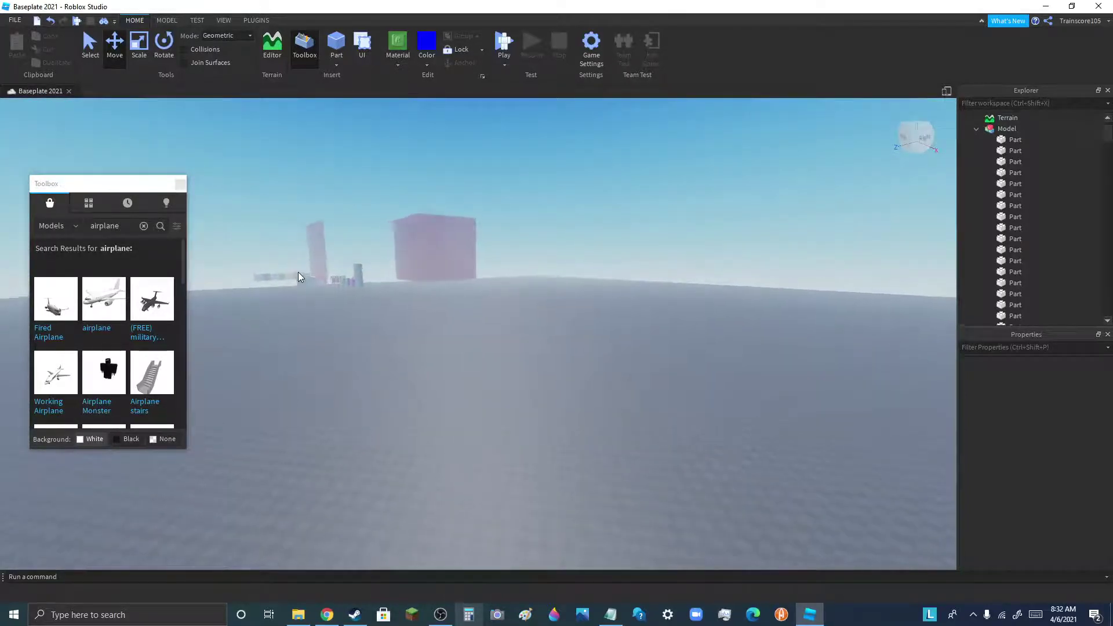
pyautogui.moveTo(606, 325); pyautogui.dragTo(605, 325, button='right')
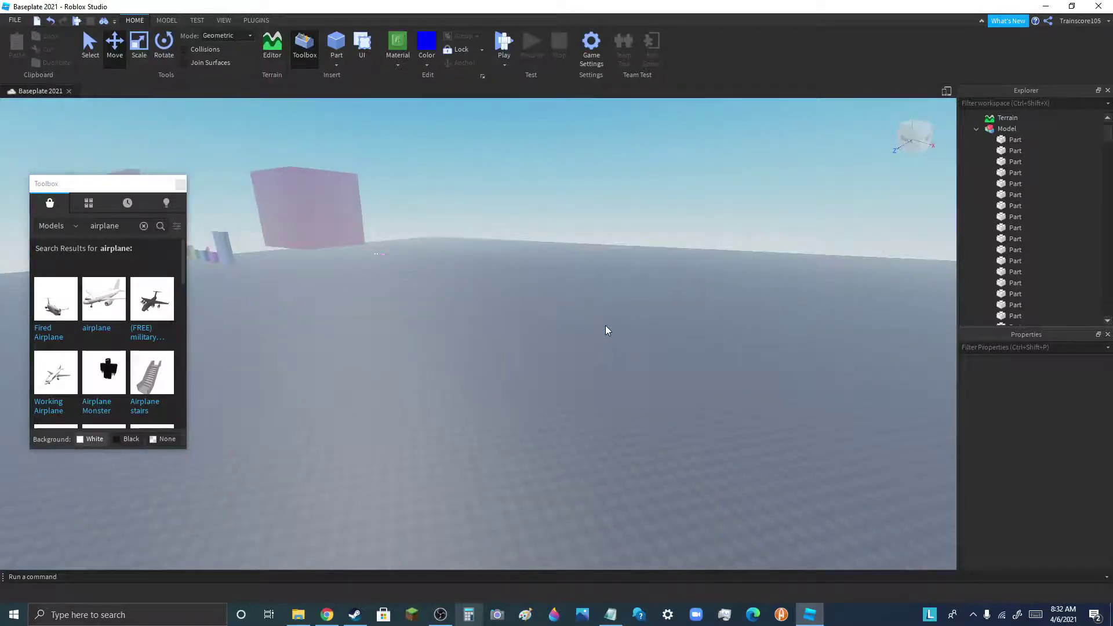
pyautogui.moveTo(606, 326); pyautogui.dragTo(605, 327, button='right')
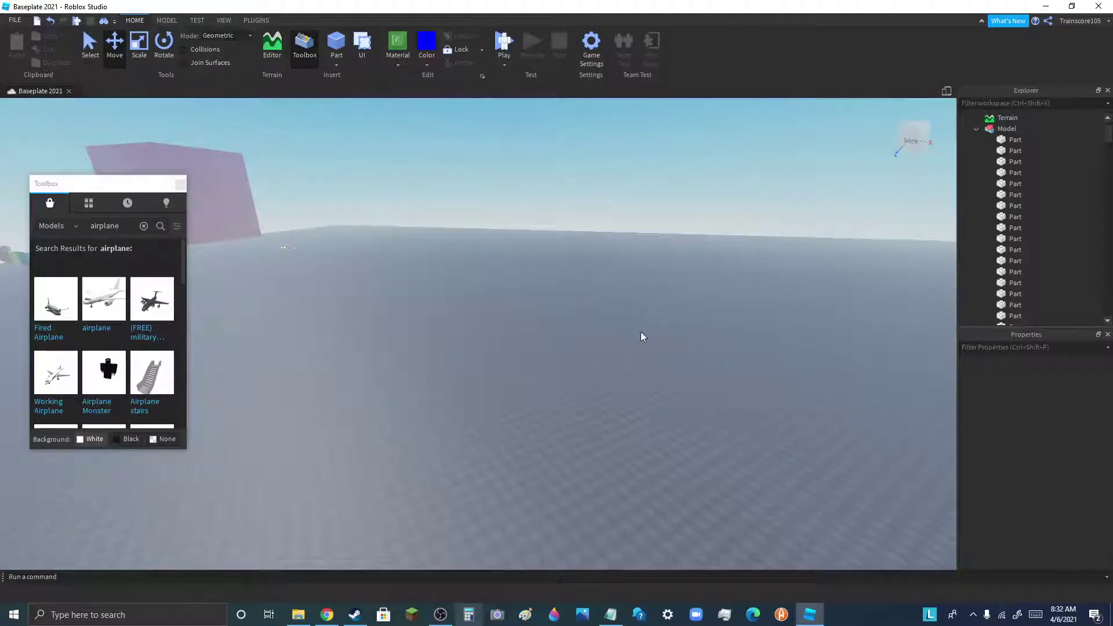
pyautogui.moveTo(674, 340); pyautogui.dragTo(675, 341, button='right')
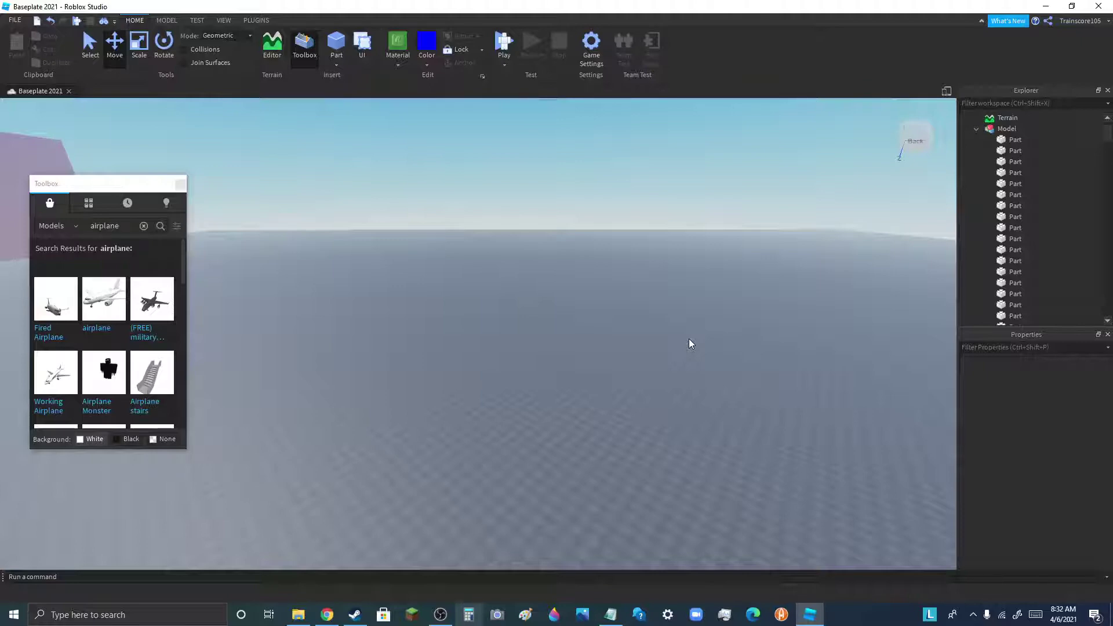
pyautogui.click(441, 614)
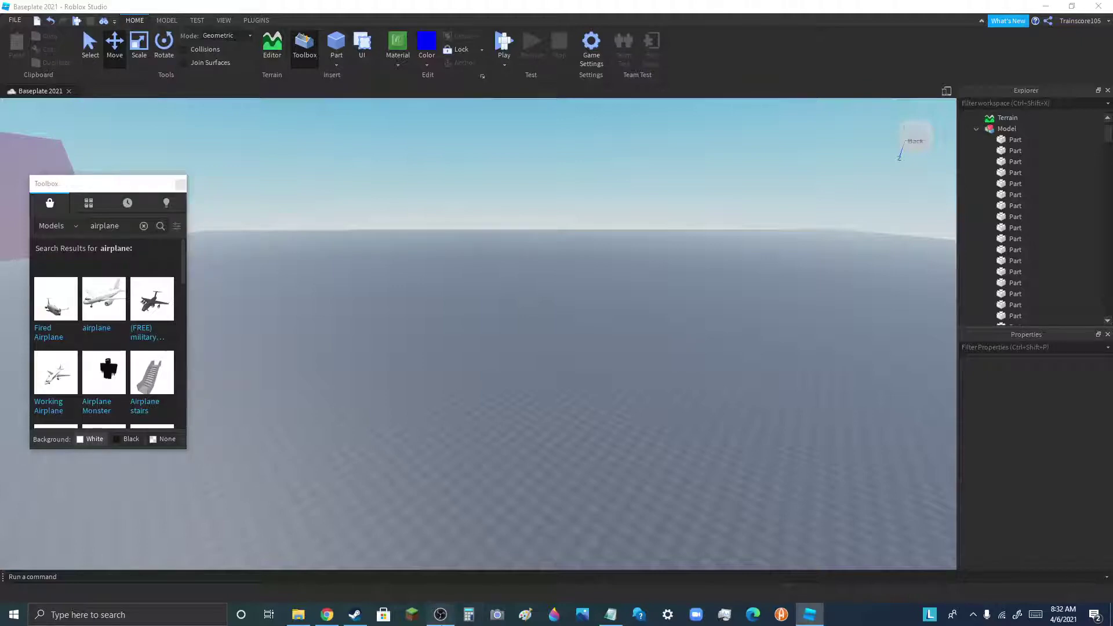
pyautogui.click(801, 454)
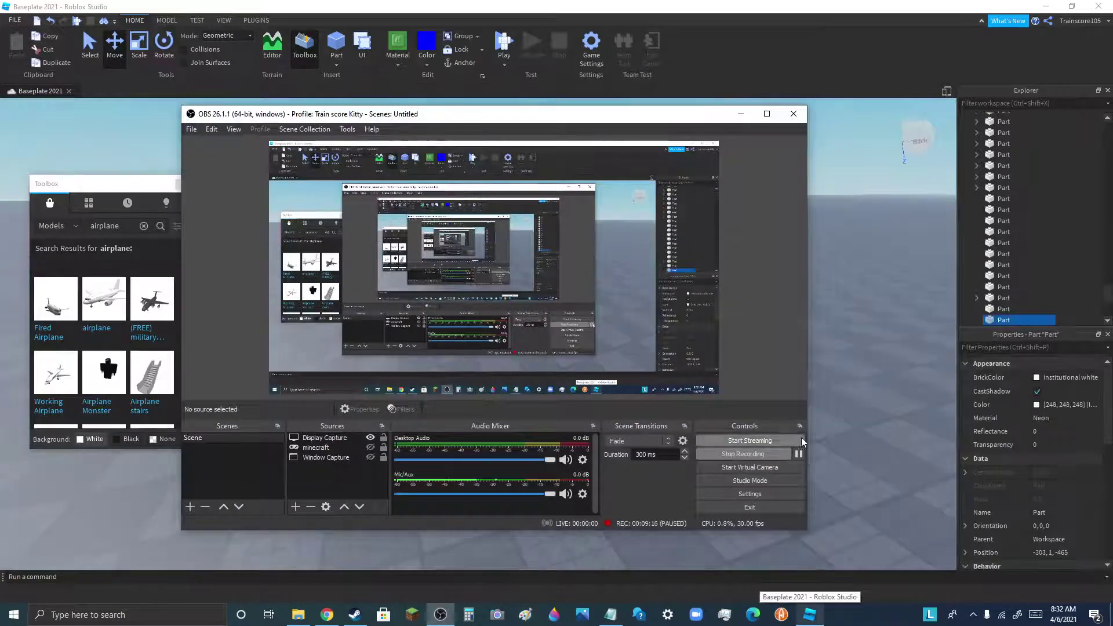
pyautogui.click(741, 114)
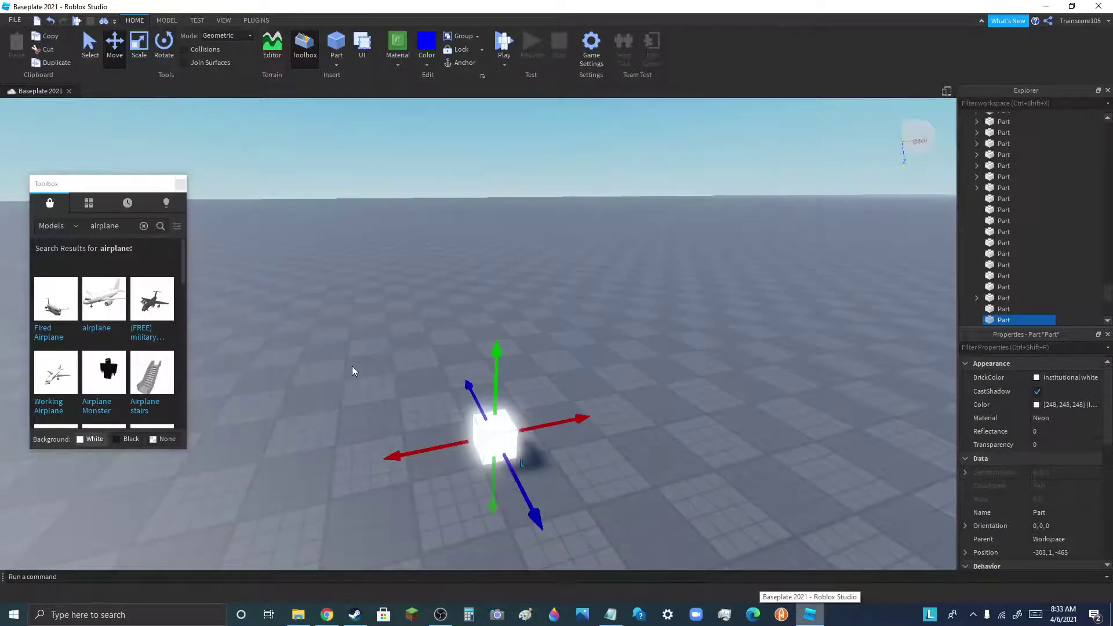
# - Scale the white neon part along all three axes into a tall block of about 236 x 380 x 248
pyautogui.click(142, 53)
pyautogui.scroll(-5, 306, 365)
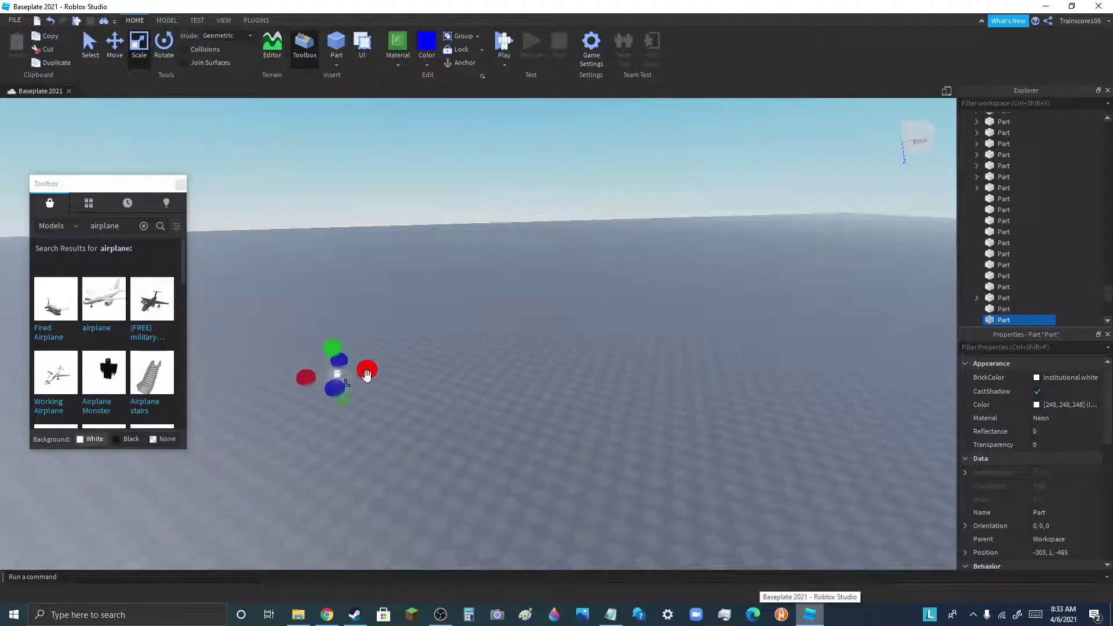
pyautogui.moveTo(367, 374); pyautogui.dragTo(808, 323)
pyautogui.scroll(-5, 516, 348)
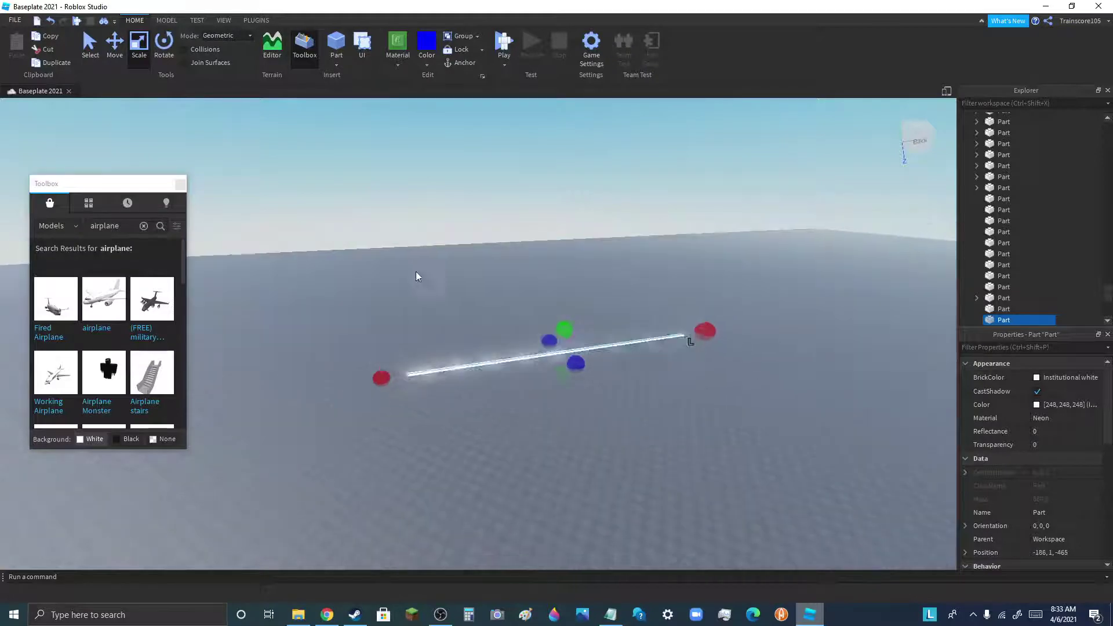
pyautogui.moveTo(540, 336); pyautogui.dragTo(780, 537)
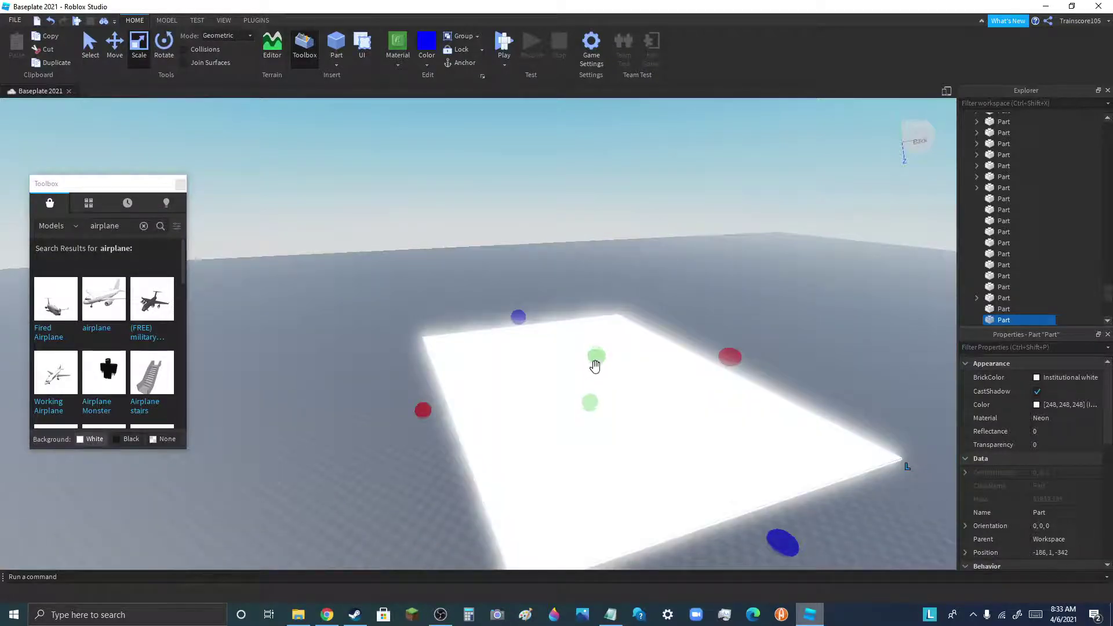
pyautogui.moveTo(596, 362); pyautogui.dragTo(575, 88)
pyautogui.scroll(-10, 434, 390)
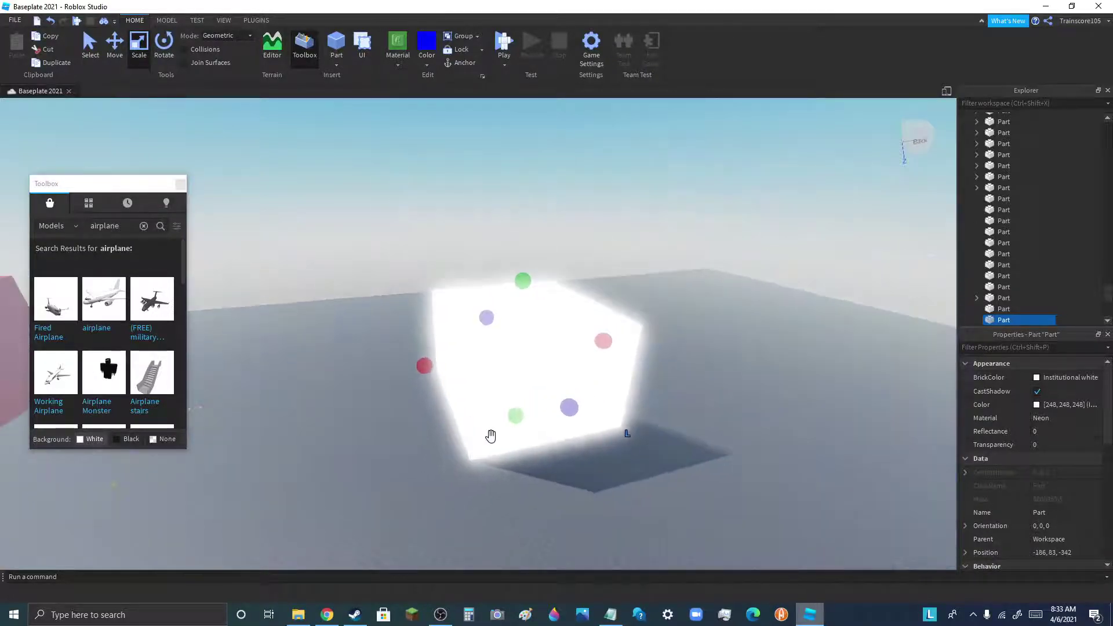
pyautogui.moveTo(516, 307); pyautogui.dragTo(522, 184)
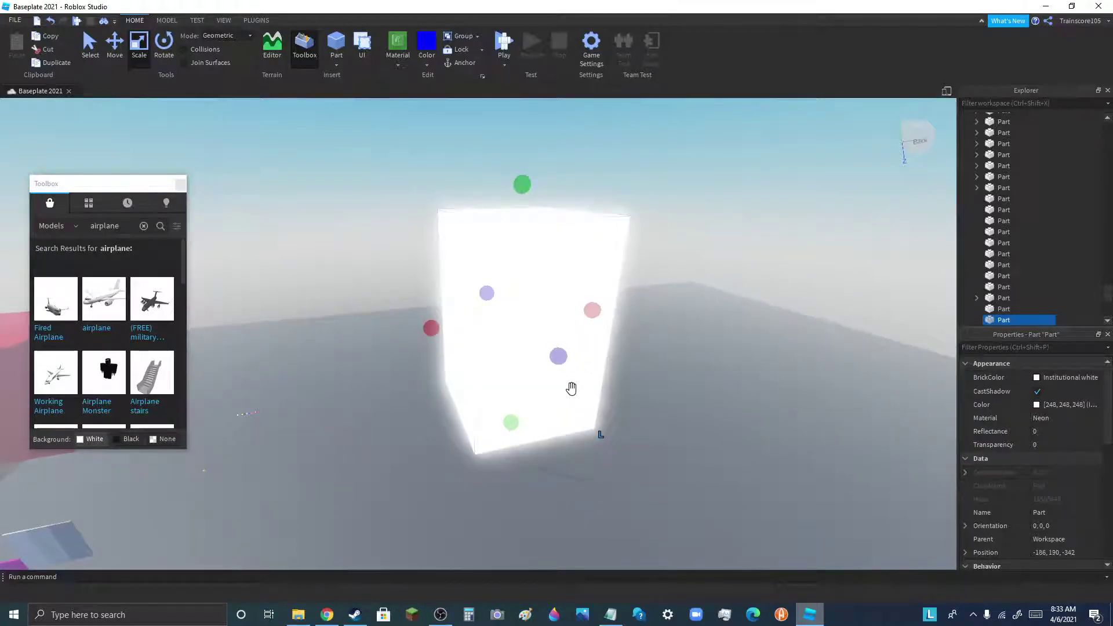
# - Set the white neon block's Size property to 2048, 2048, 2048
pyautogui.scroll(-5, 1078, 432)
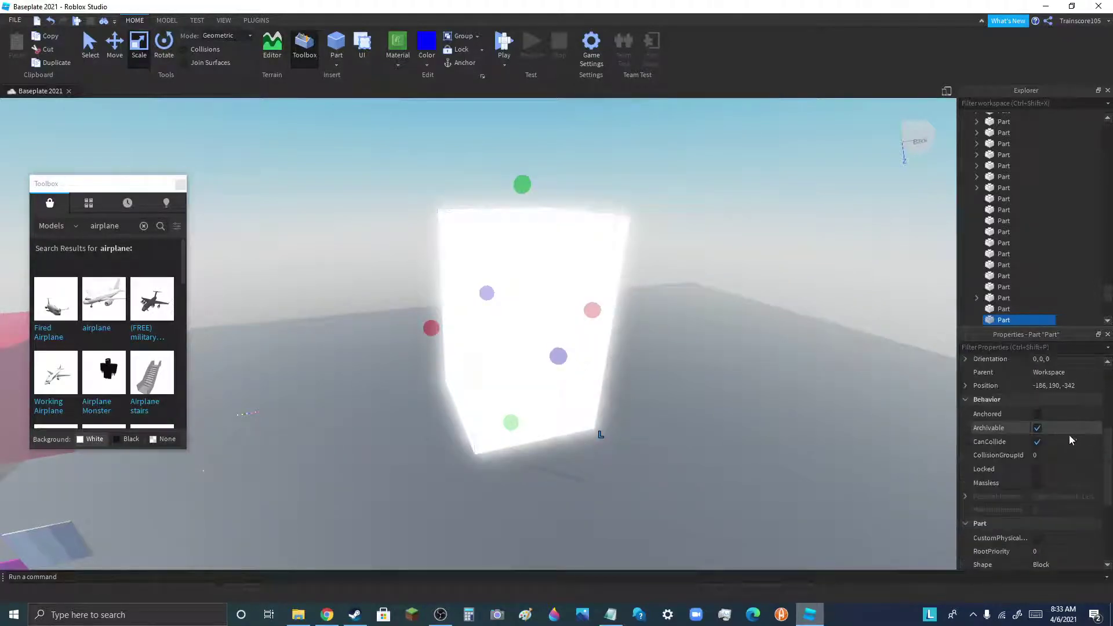
pyautogui.click(1041, 536)
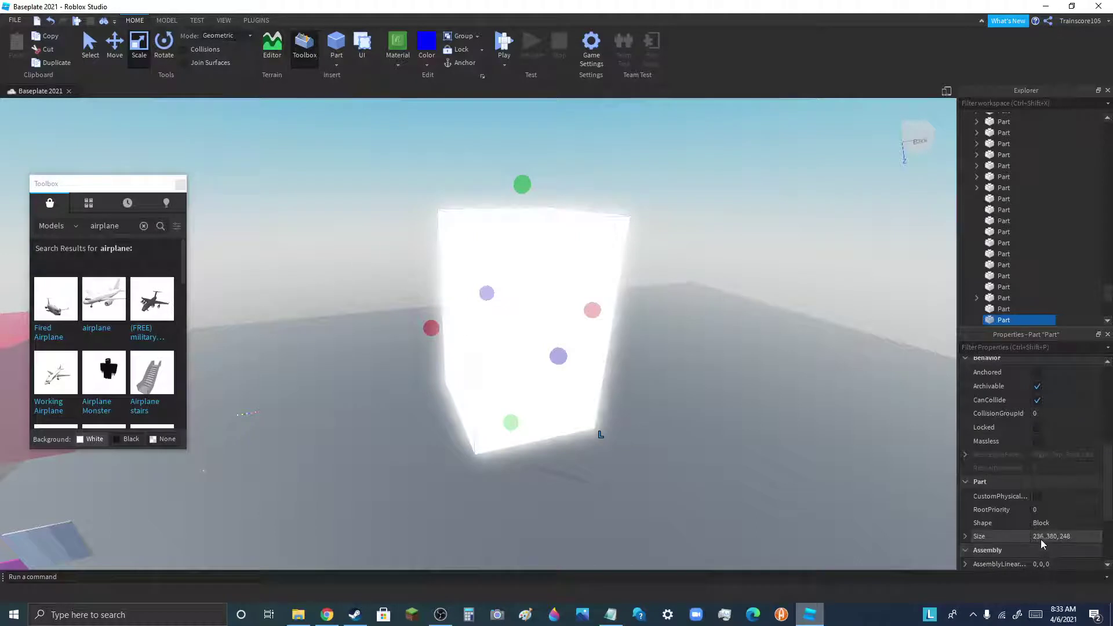
pyautogui.write('2048,')
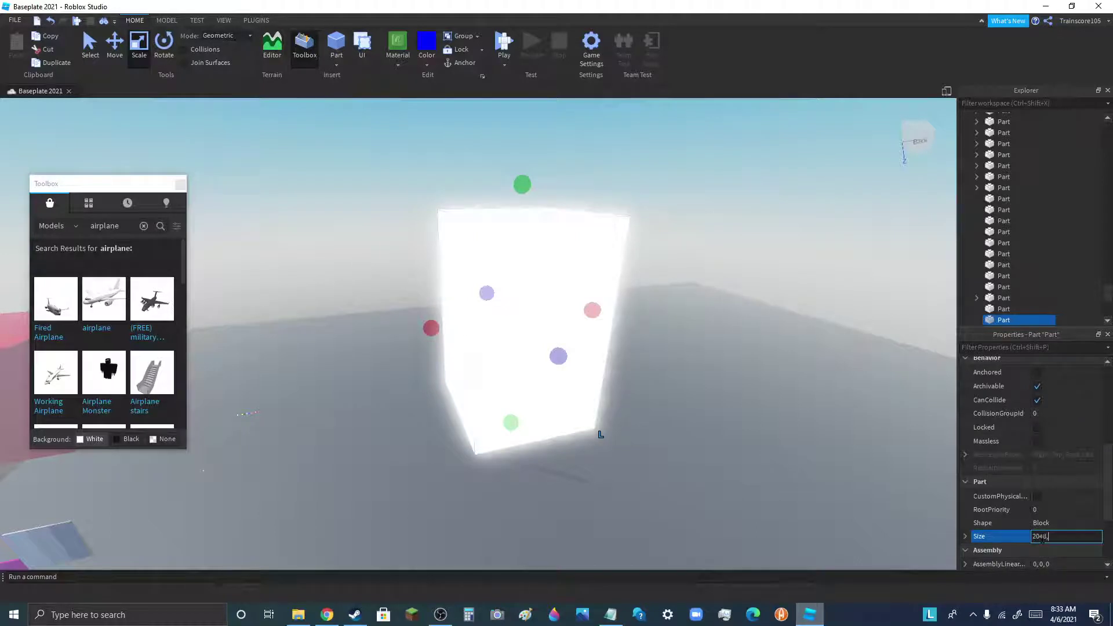
pyautogui.write(' 2048, 2048')
pyautogui.press('Return')
pyautogui.scroll(-10, 539, 205)
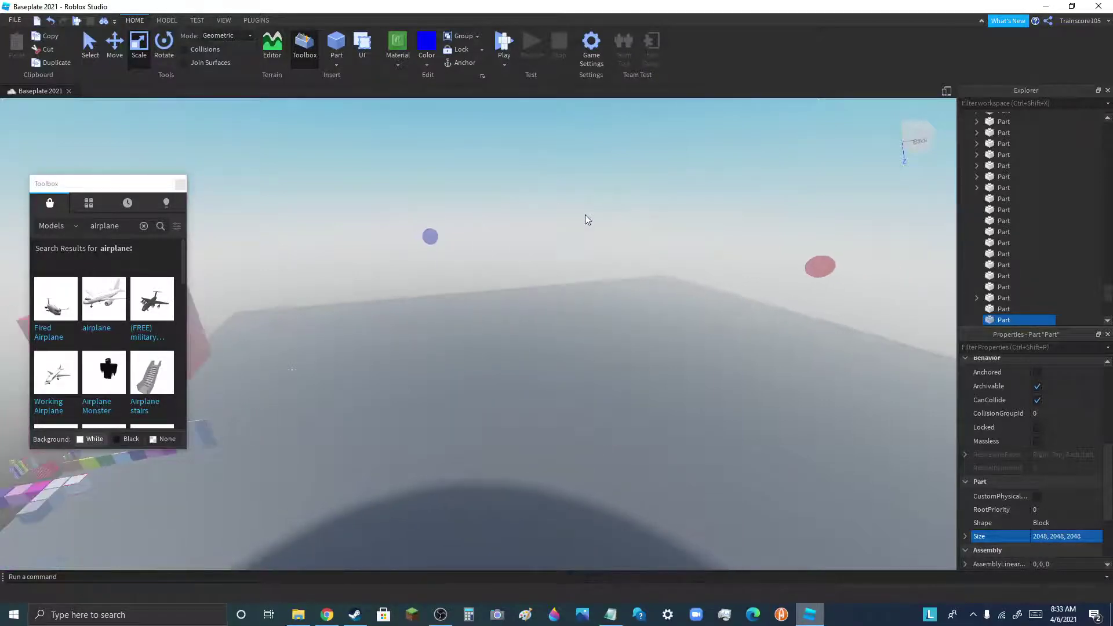
pyautogui.scroll(-10, 738, 207)
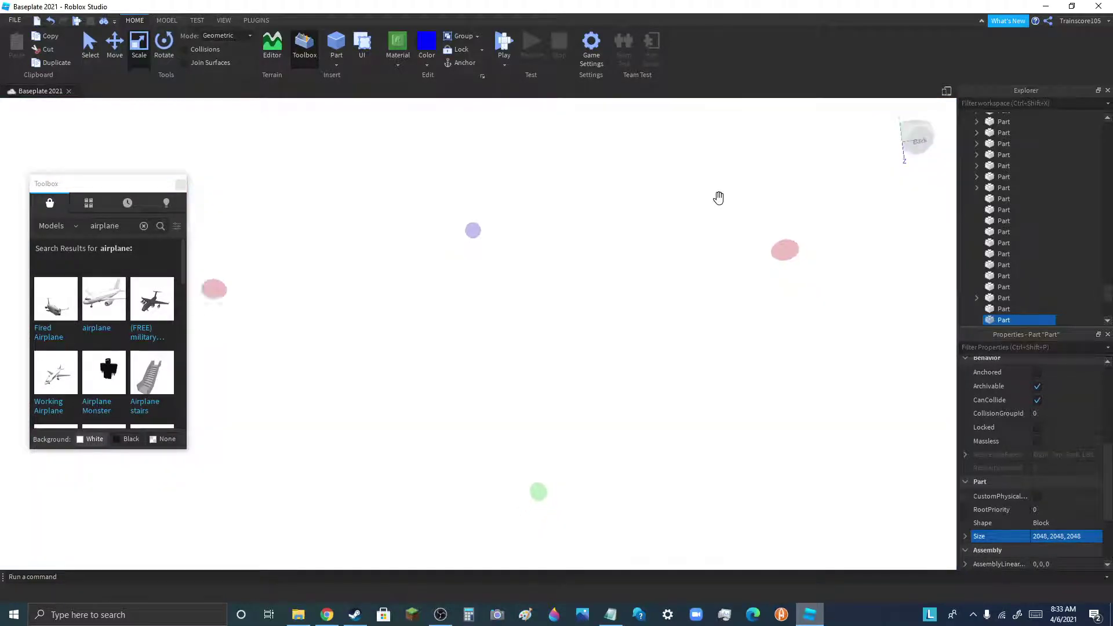
pyautogui.press('s')
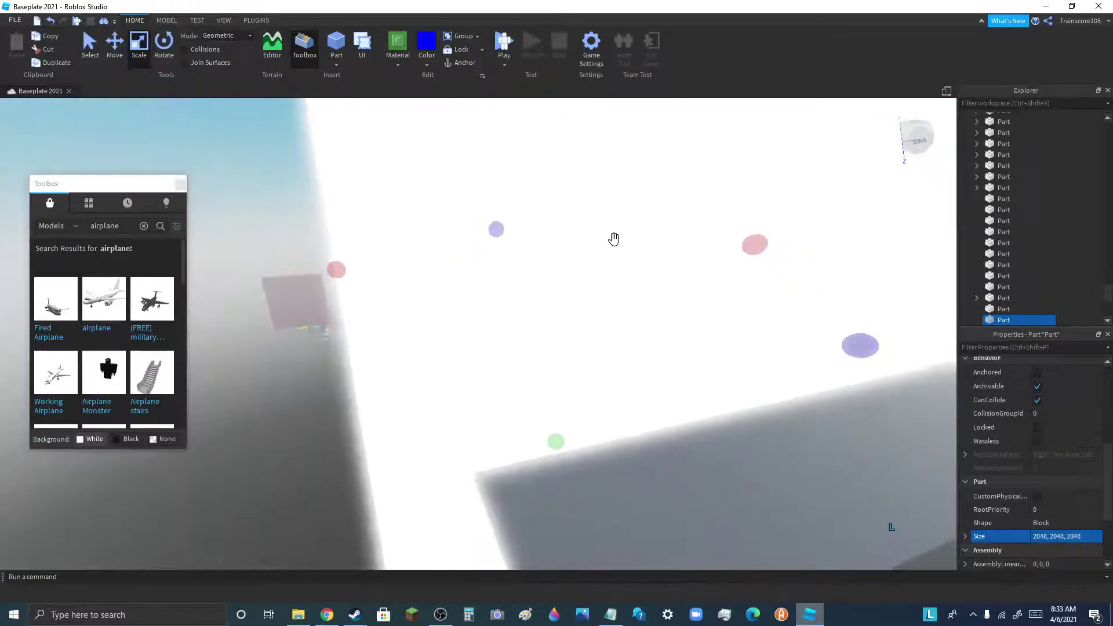
pyautogui.press('s')
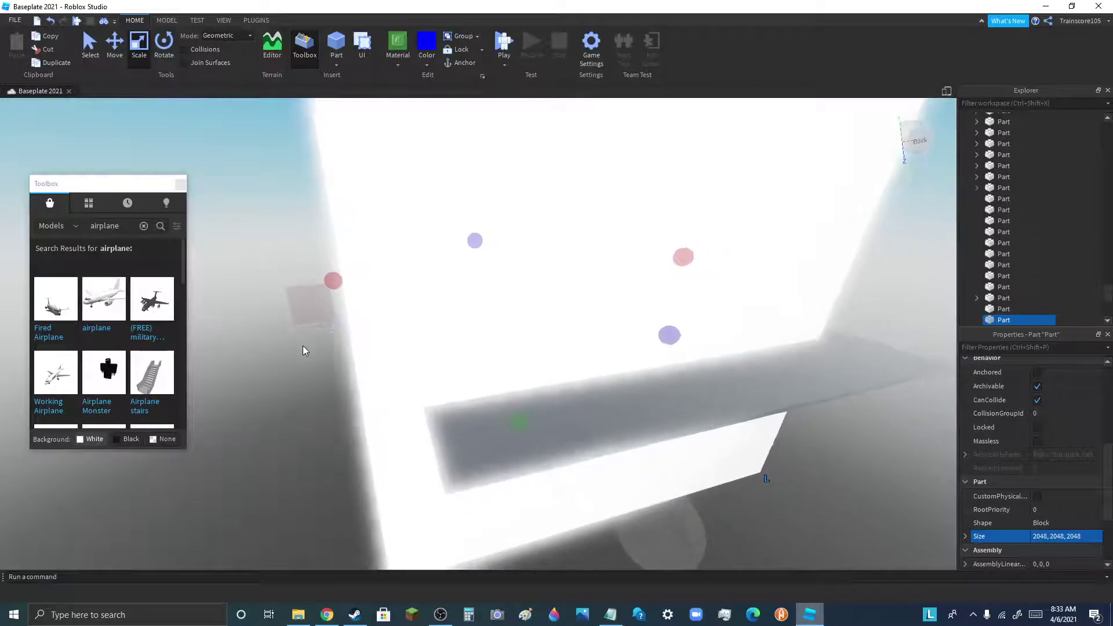
# - Reposition the giant white neon block freely so it stands on the baseplate at about 38, 1024, -84, and deselect it
pyautogui.press('s')
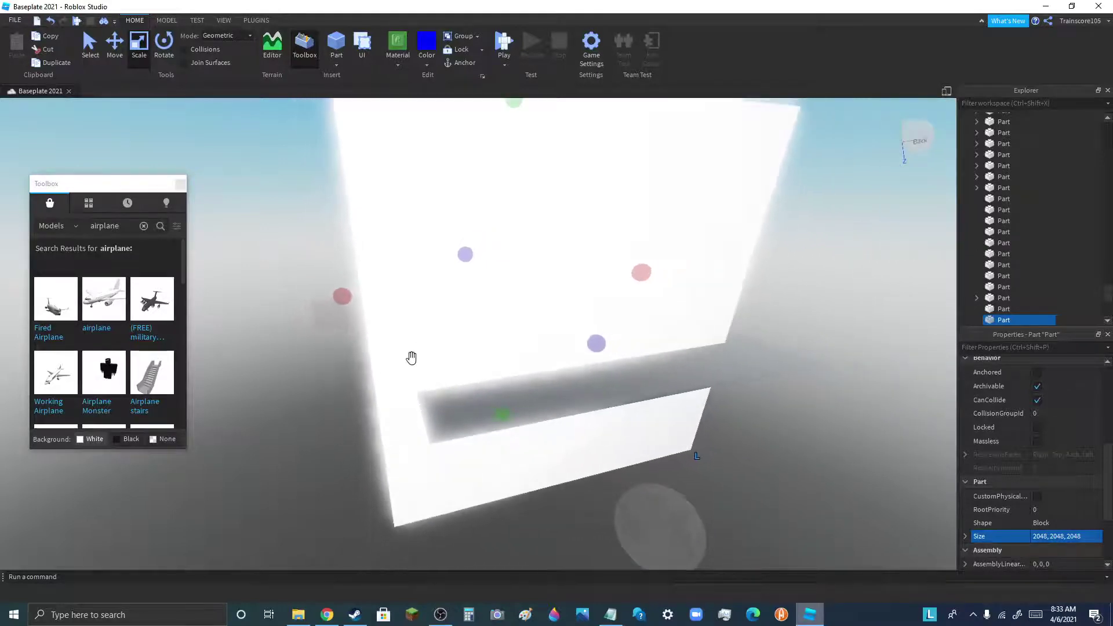
pyautogui.press('s')
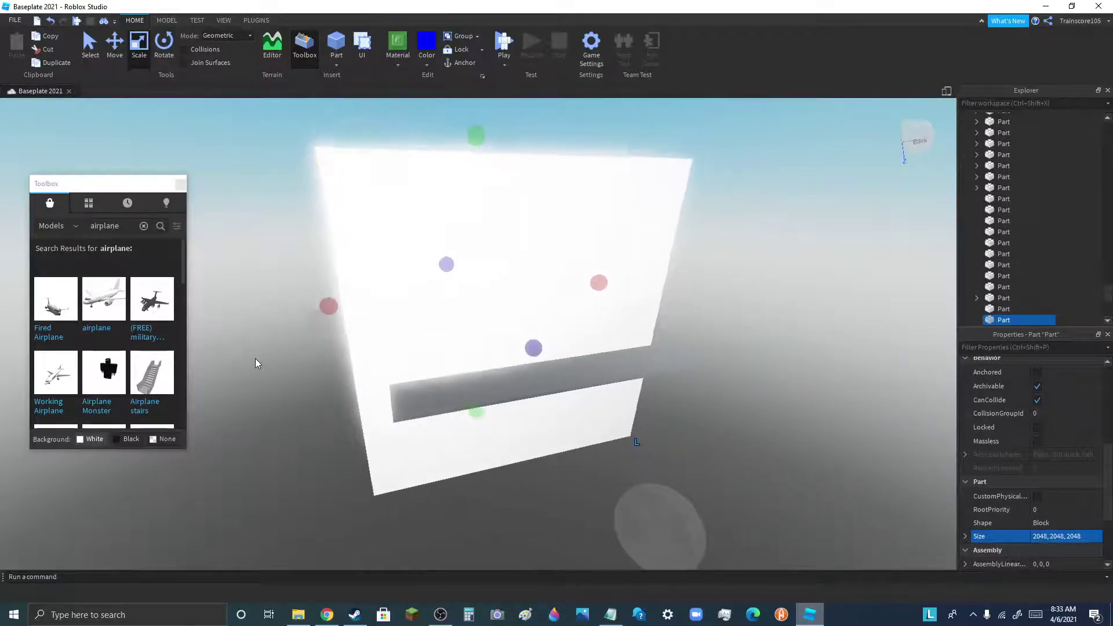
pyautogui.click(84, 52)
pyautogui.moveTo(400, 304); pyautogui.dragTo(473, 393)
pyautogui.press('s')
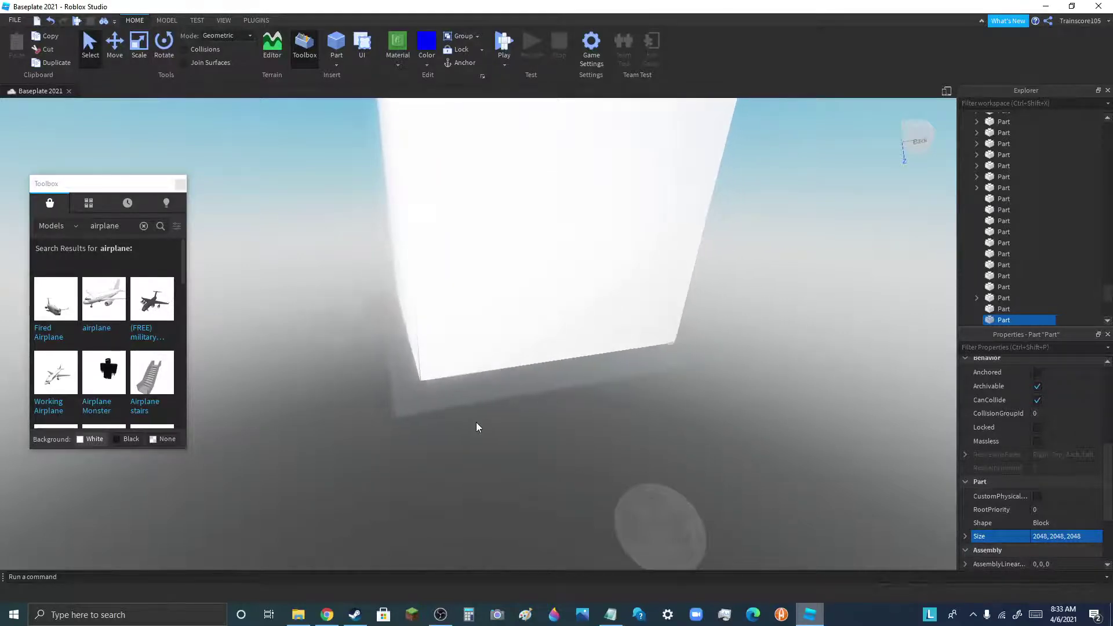
pyautogui.press('s')
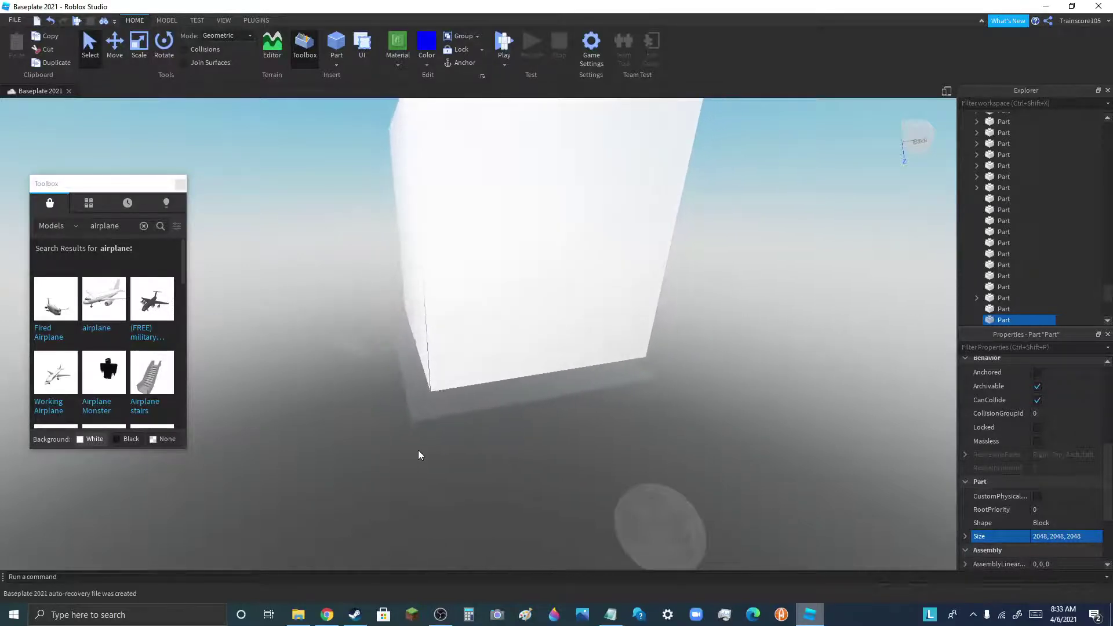
pyautogui.press('s')
pyautogui.moveTo(538, 308); pyautogui.dragTo(530, 400)
pyautogui.click(764, 398)
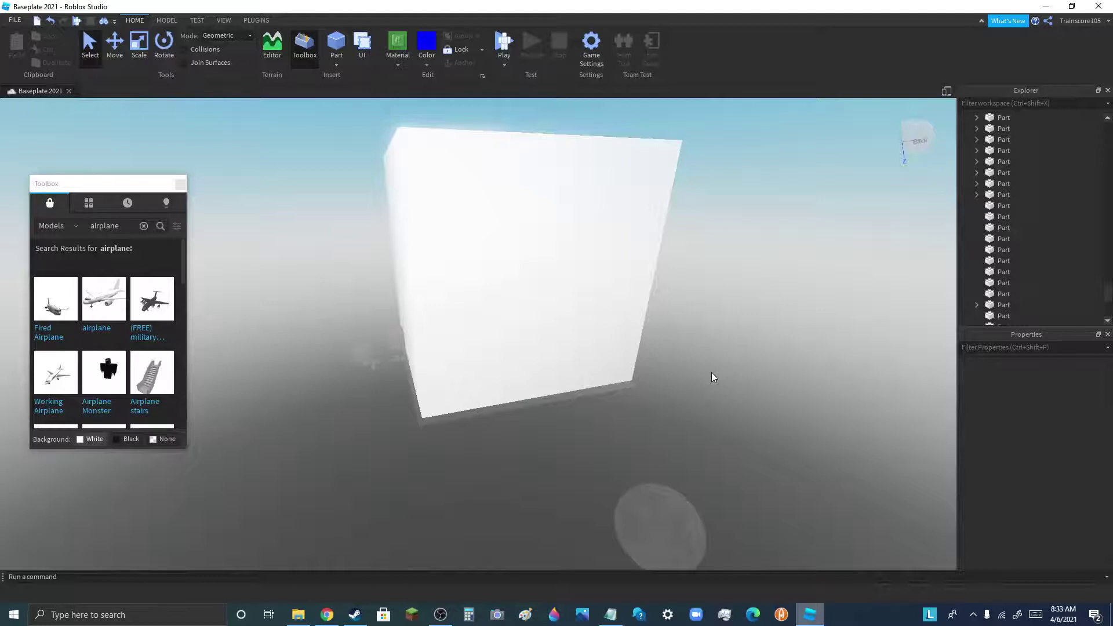
# - Examine the giant white neon block from its base at the baseplate up to its upper edges
pyautogui.moveTo(692, 422); pyautogui.dragTo(692, 422, button='right')
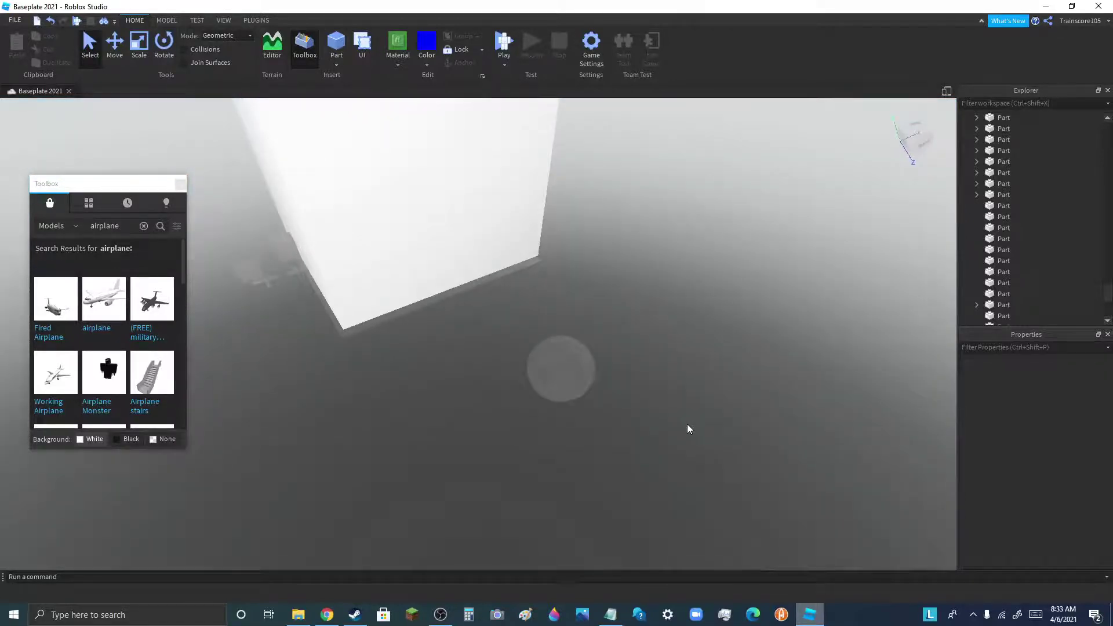
pyautogui.scroll(7, 575, 439)
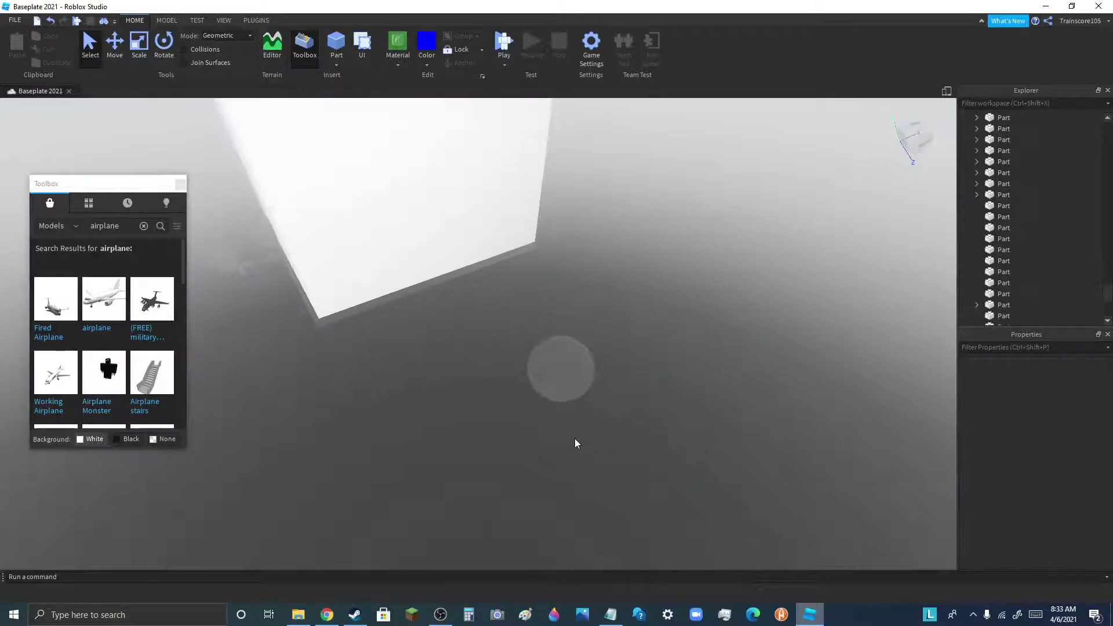
pyautogui.press('w')
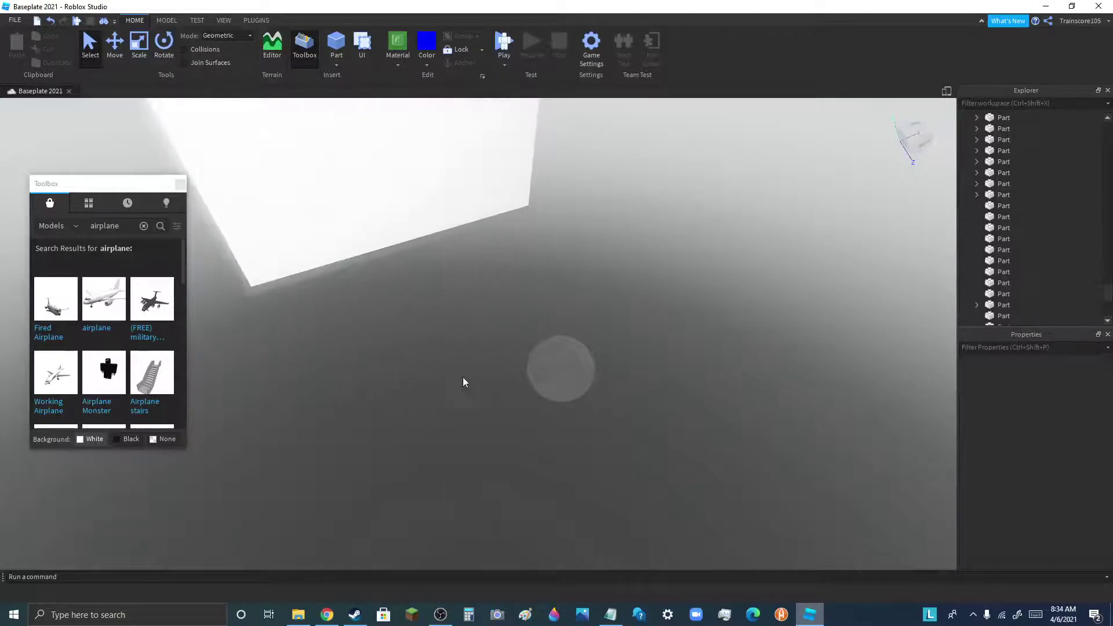
pyautogui.scroll(5, 374, 197)
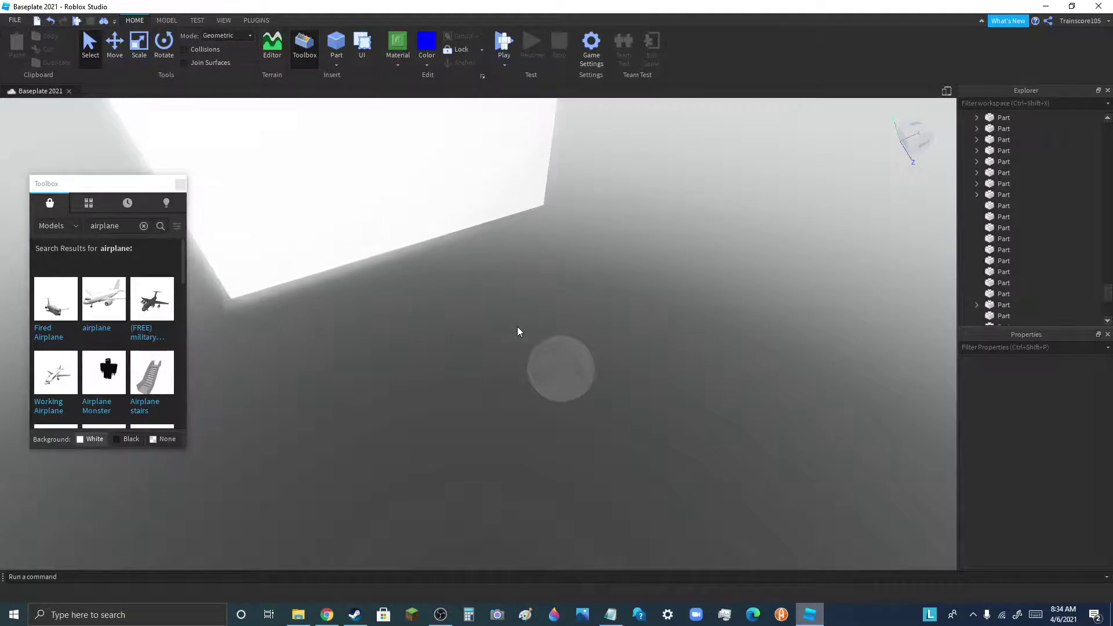
pyautogui.moveTo(518, 327); pyautogui.dragTo(517, 326, button='right')
pyautogui.scroll(6, 520, 254)
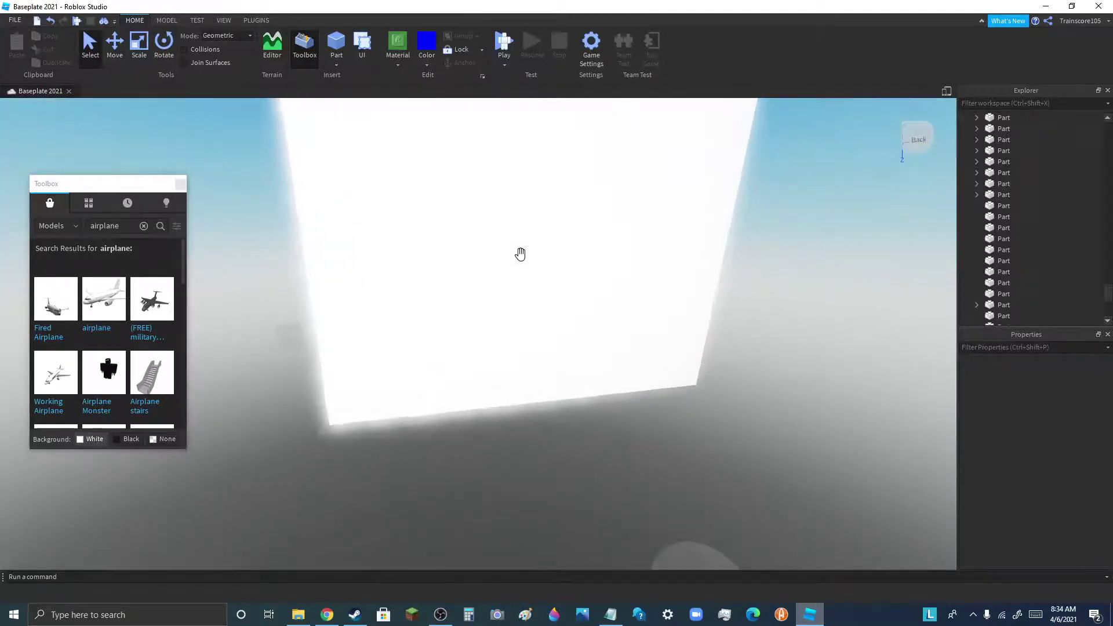
pyautogui.press('w')
pyautogui.moveTo(520, 254); pyautogui.dragTo(511, 226, button='right')
pyautogui.moveTo(806, 319); pyautogui.dragTo(806, 319, button='right')
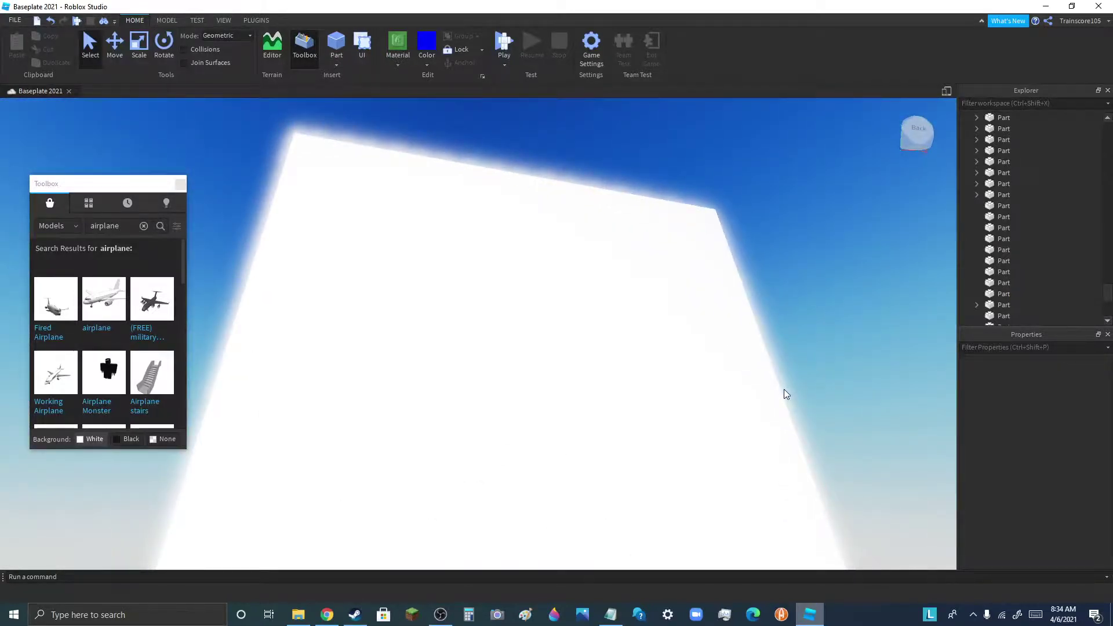
pyautogui.click(334, 209)
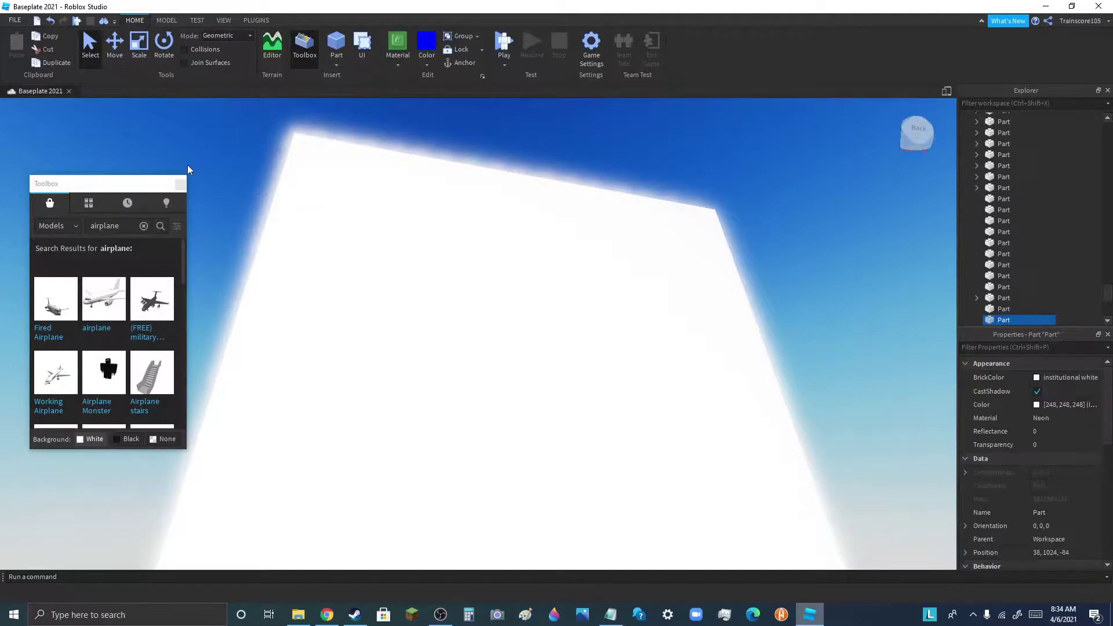
pyautogui.click(188, 166)
pyautogui.moveTo(823, 401); pyautogui.dragTo(822, 400, button='right')
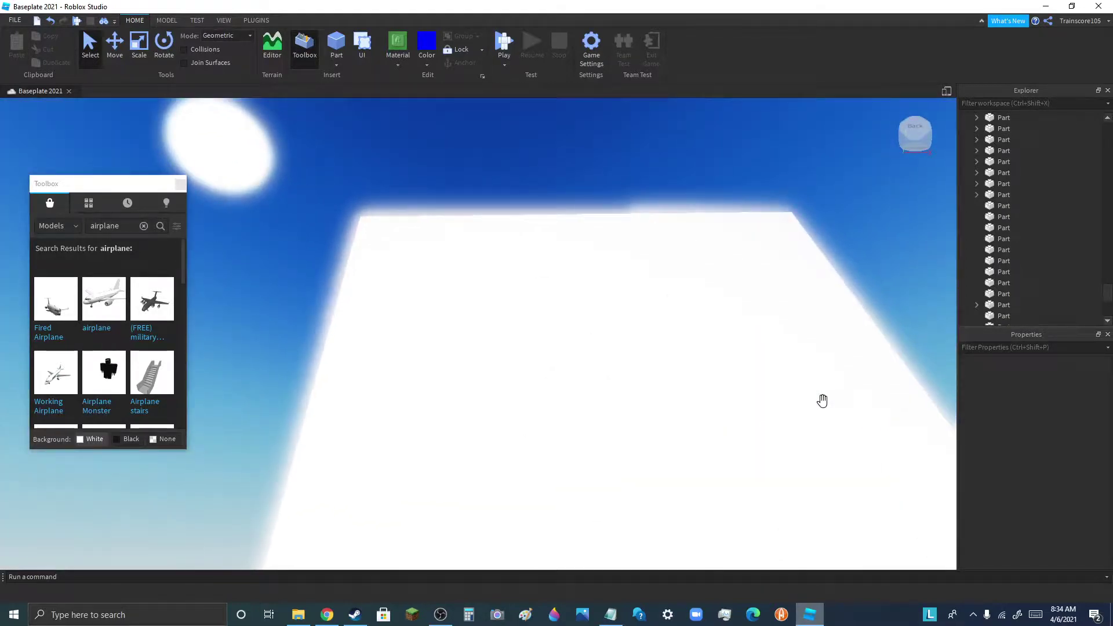
pyautogui.moveTo(893, 327); pyautogui.dragTo(902, 318, button='right')
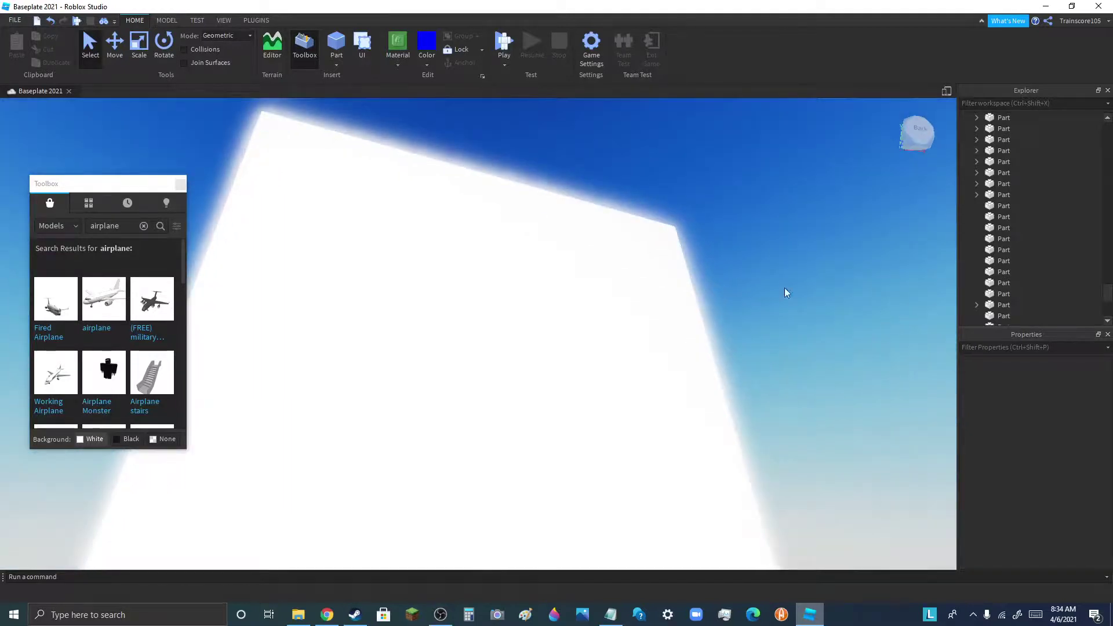
# - Move the giant white block along the Z axis to about 38, 1024, 1264 with the Move tool
pyautogui.click(574, 301)
pyautogui.click(114, 56)
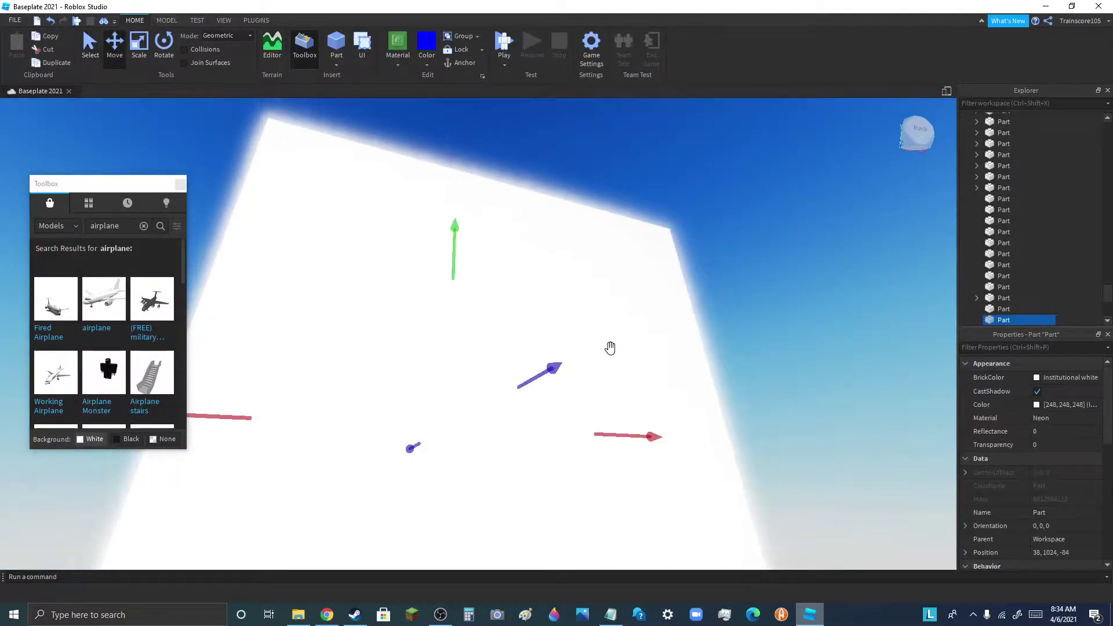
pyautogui.scroll(-8, 531, 171)
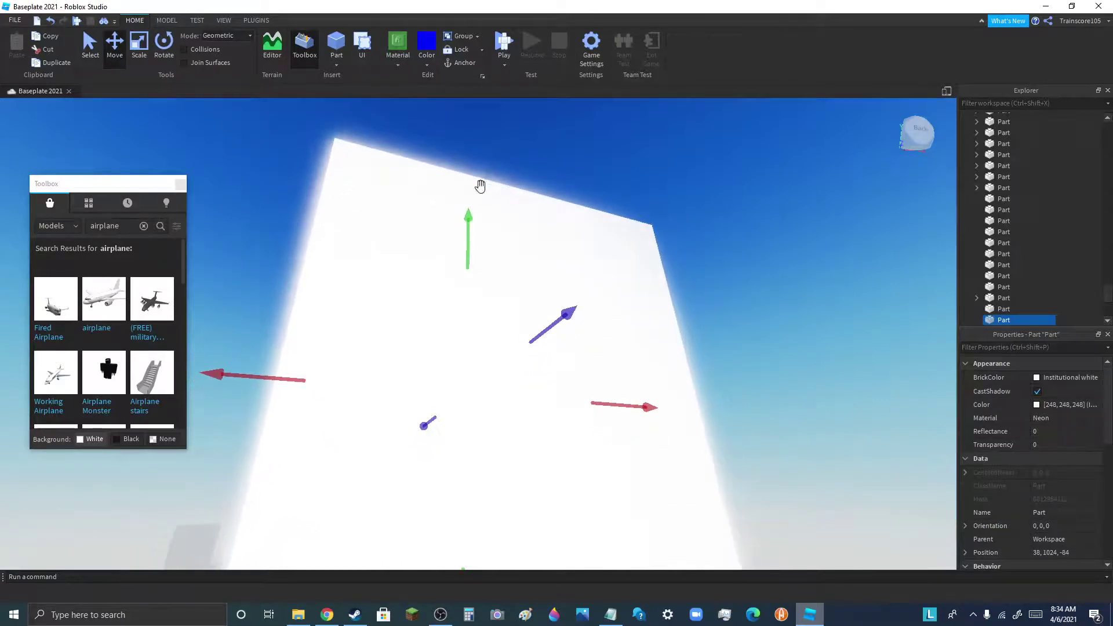
pyautogui.press('s')
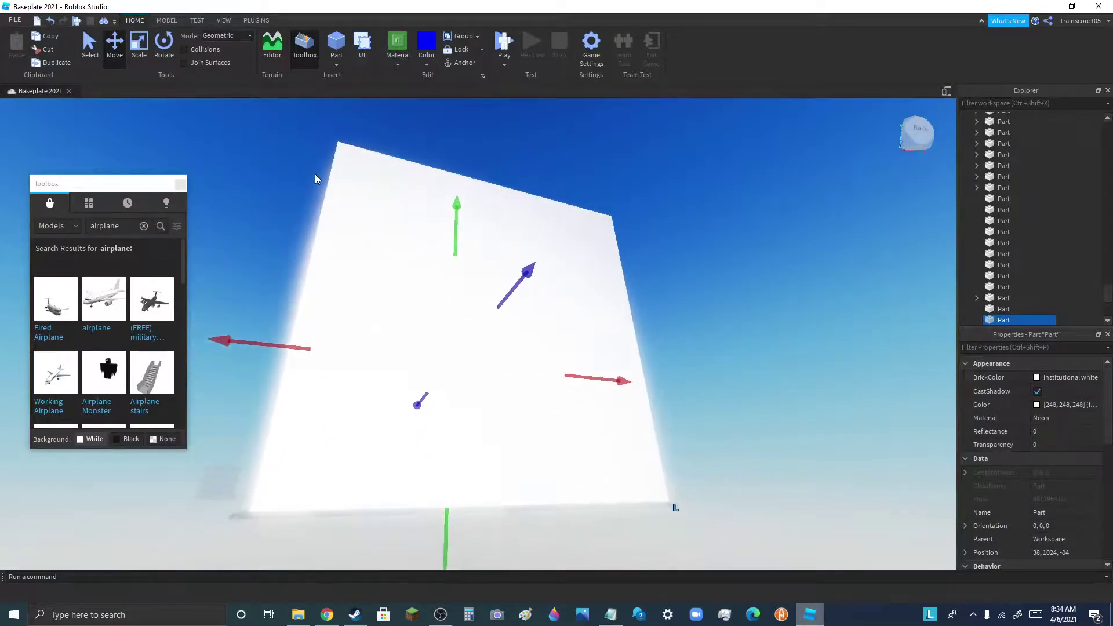
pyautogui.press('s')
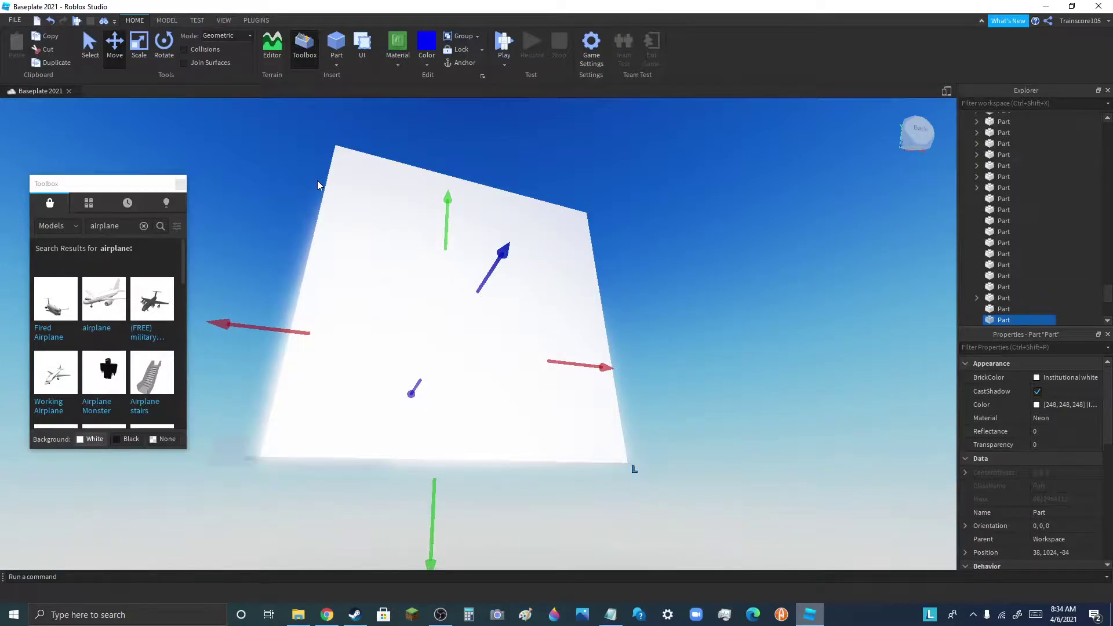
pyautogui.moveTo(495, 249); pyautogui.dragTo(682, 359)
pyautogui.press('s')
pyautogui.press('a')
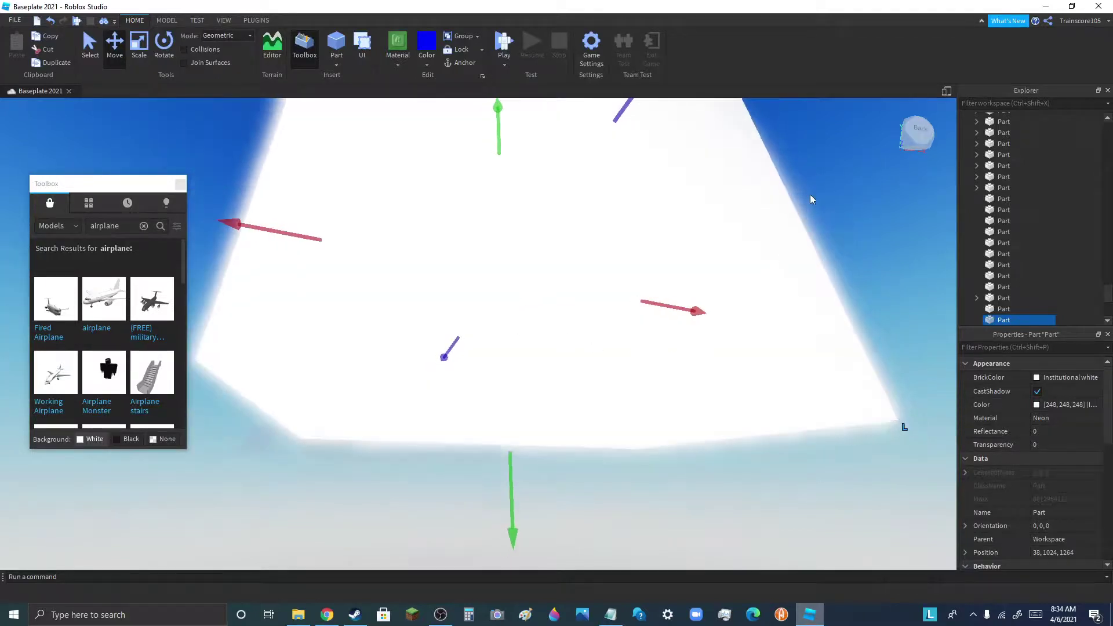
# - Move the white block to about 38, -2122, 2216, far below the baseplate, and delete it
pyautogui.scroll(-10, 563, 449)
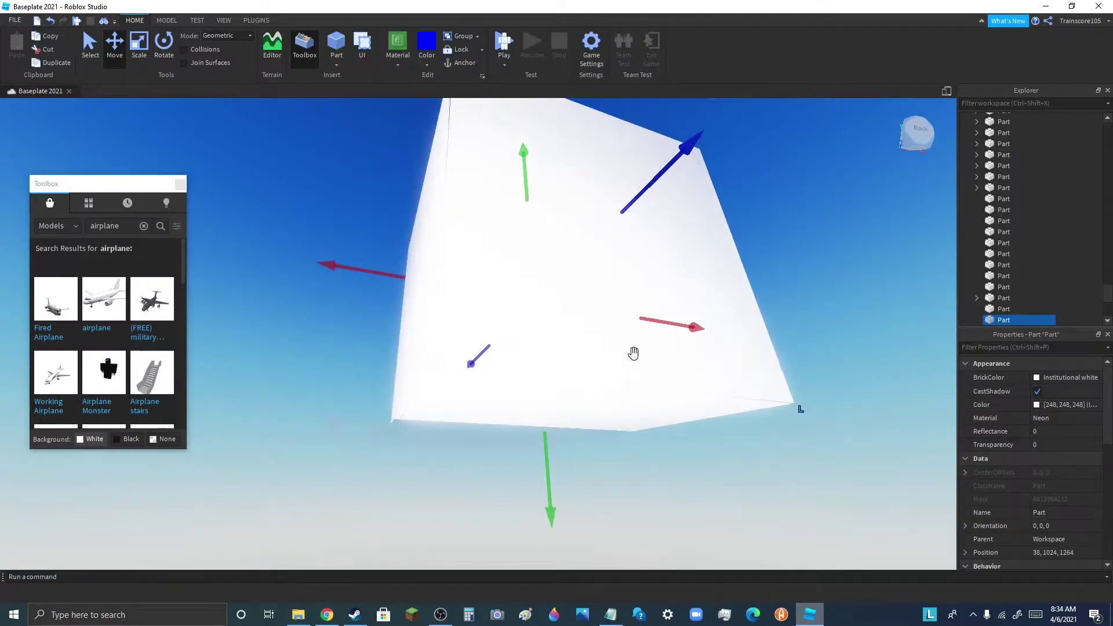
pyautogui.moveTo(670, 203); pyautogui.dragTo(895, 192)
pyautogui.click(895, 193)
pyautogui.click(621, 283)
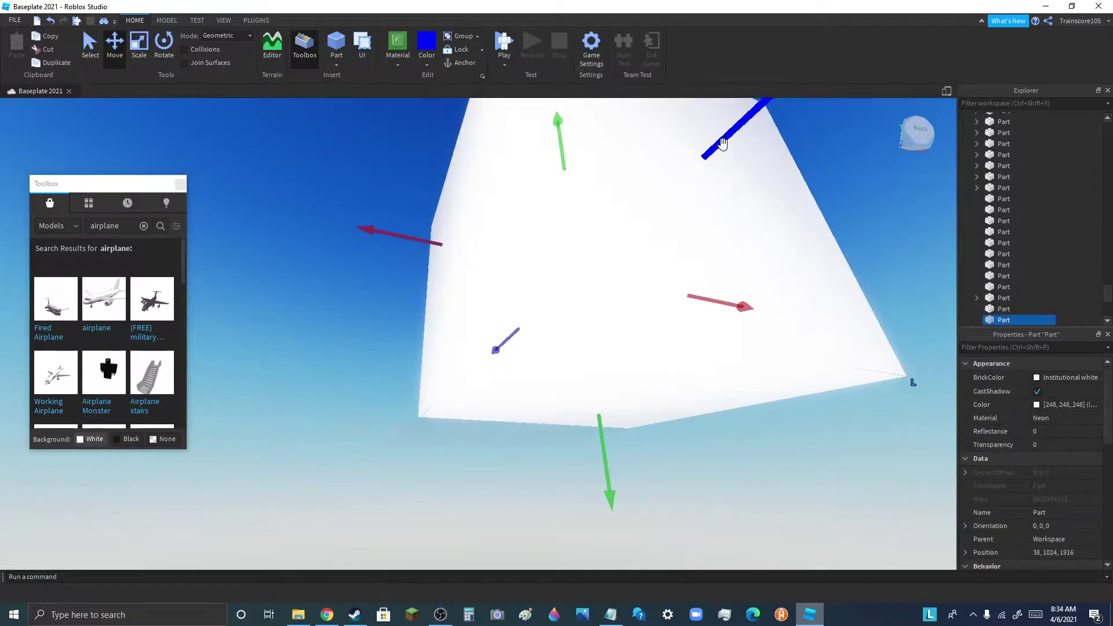
pyautogui.moveTo(723, 143); pyautogui.dragTo(723, 435)
pyautogui.moveTo(640, 415); pyautogui.dragTo(614, 561)
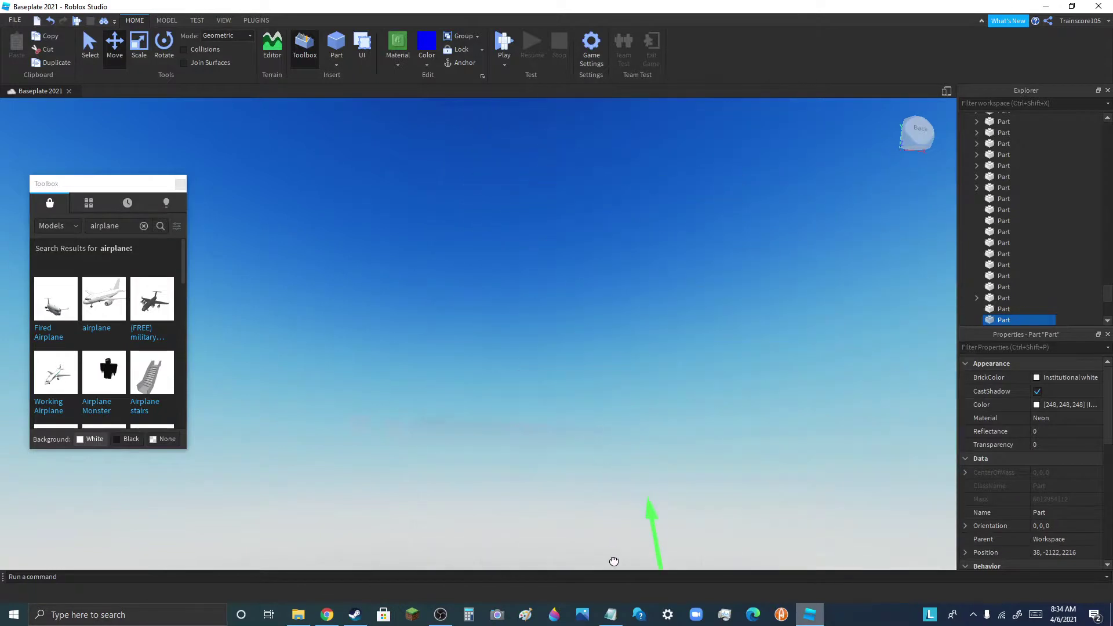
pyautogui.click(534, 376)
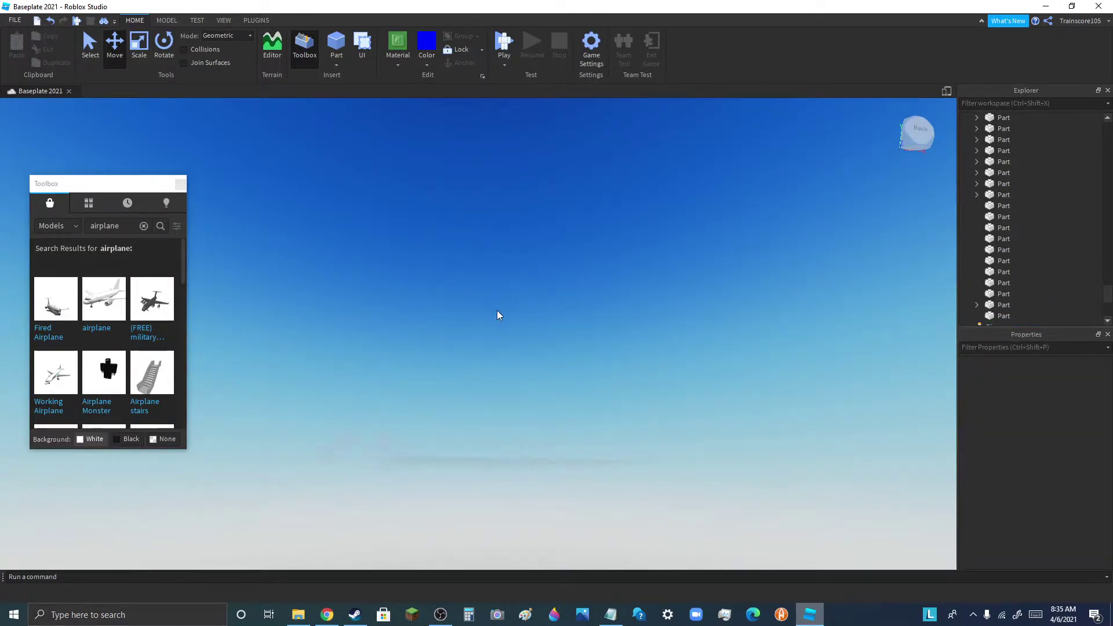
# - Return to the baseplate and inspect its cleared checkered surface from several directions
pyautogui.moveTo(502, 316); pyautogui.dragTo(502, 317, button='right')
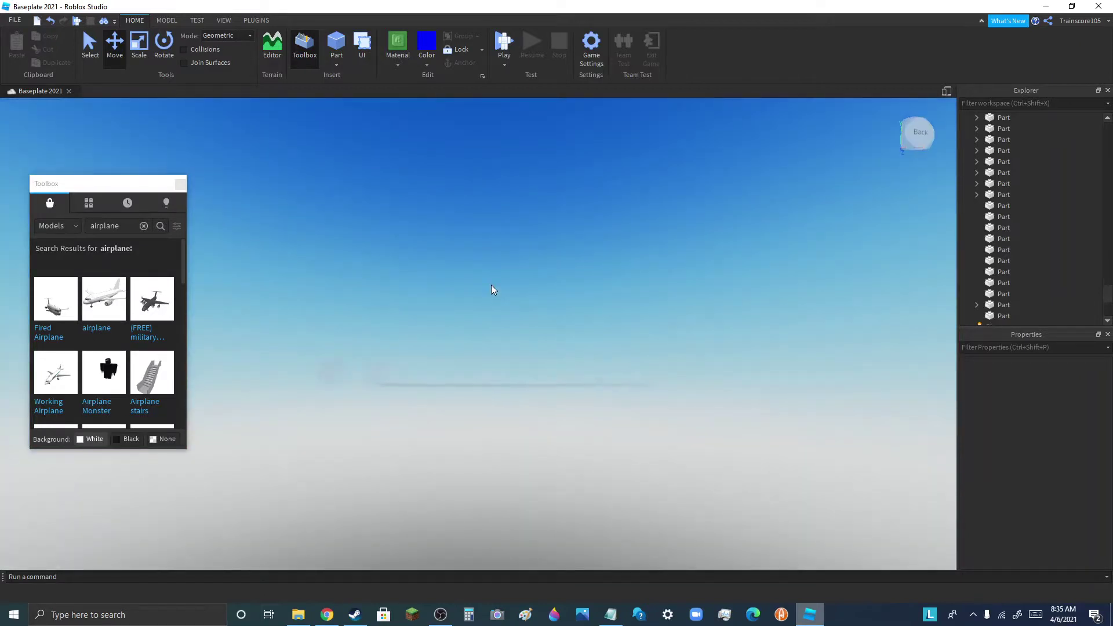
pyautogui.press('w')
pyautogui.press('w')
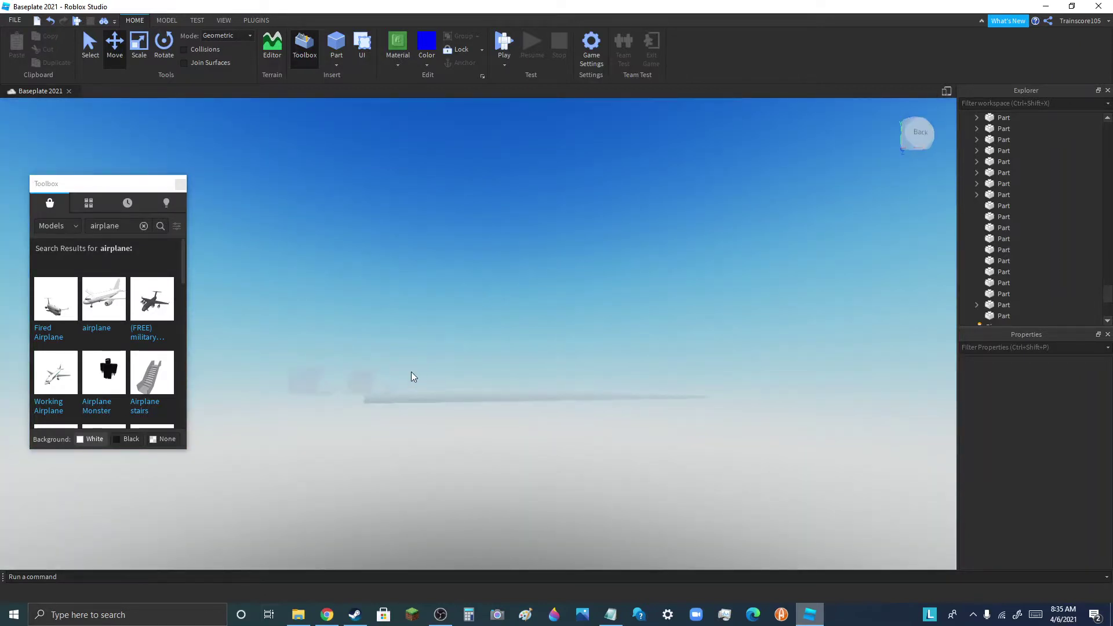
pyautogui.press('w')
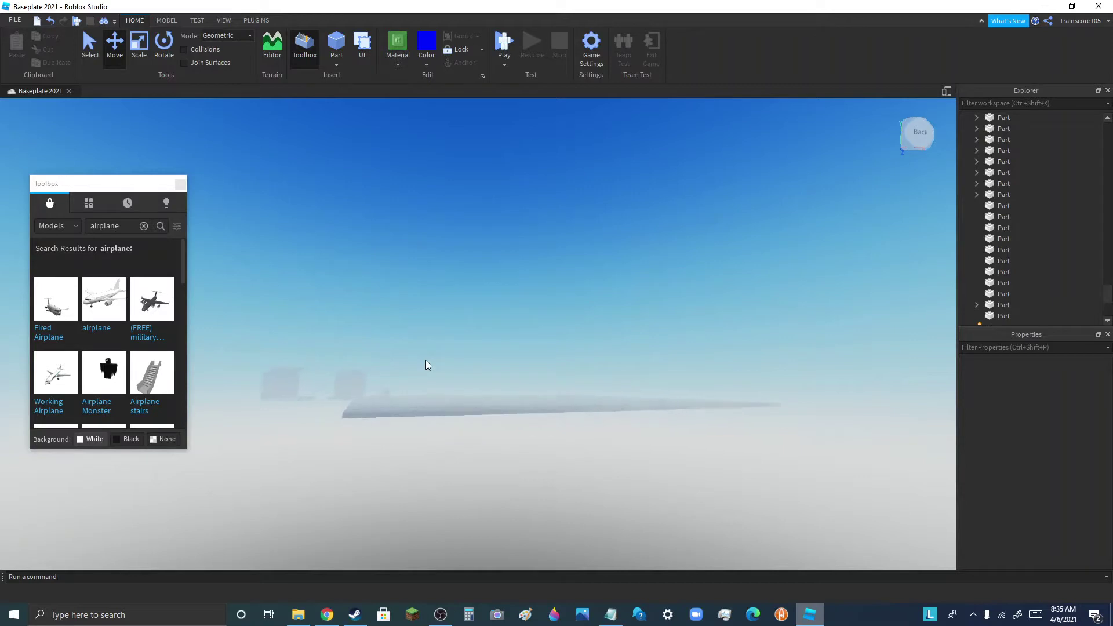
pyautogui.press('w')
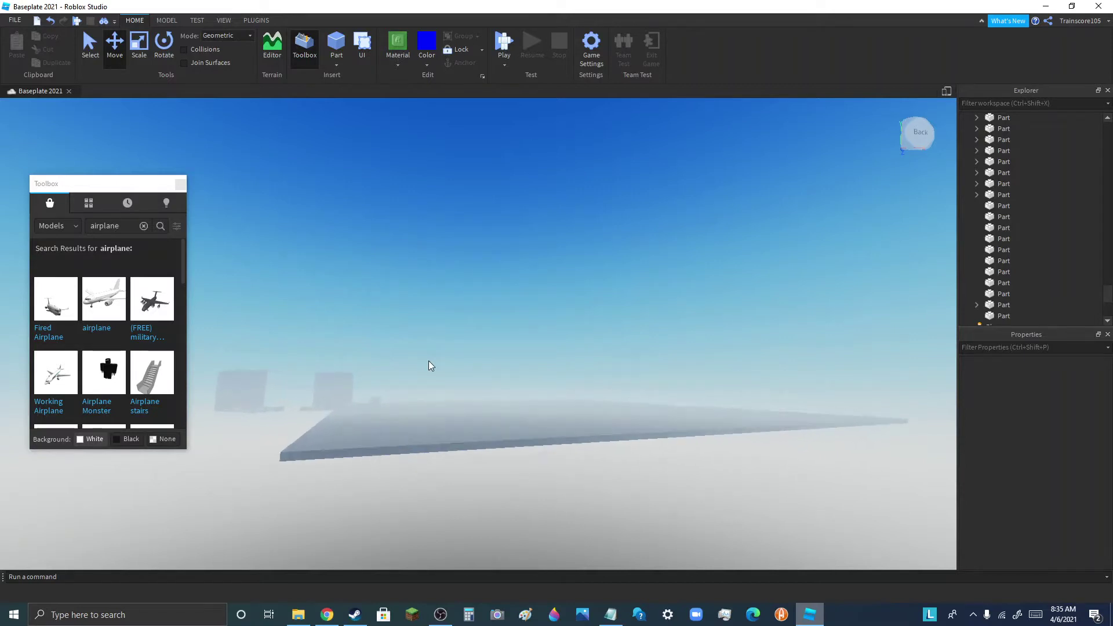
pyautogui.press('w')
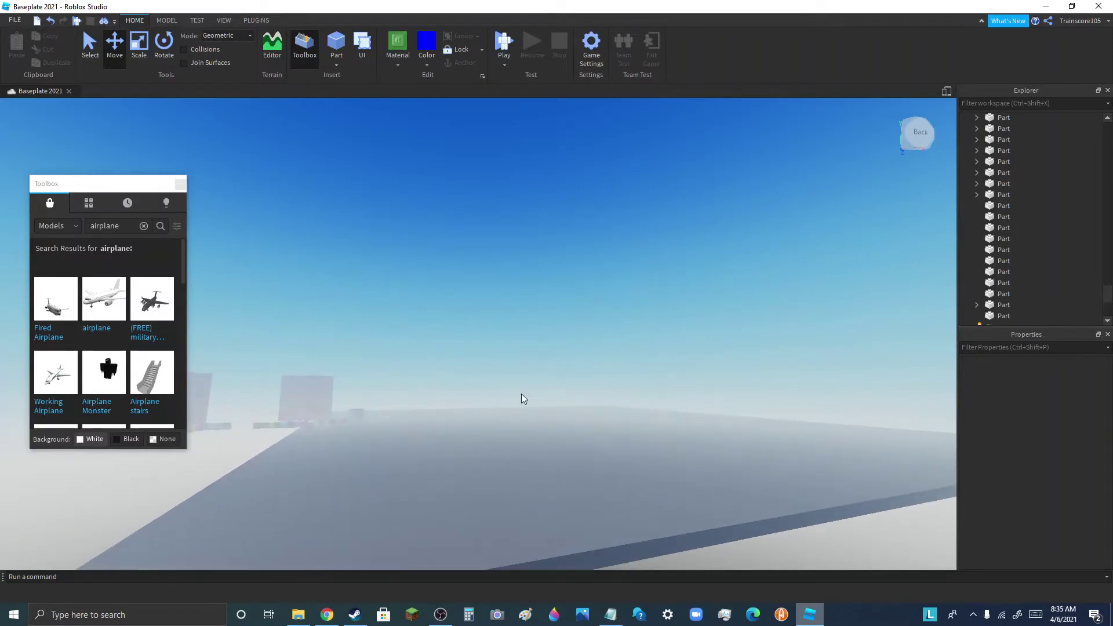
pyautogui.press('w')
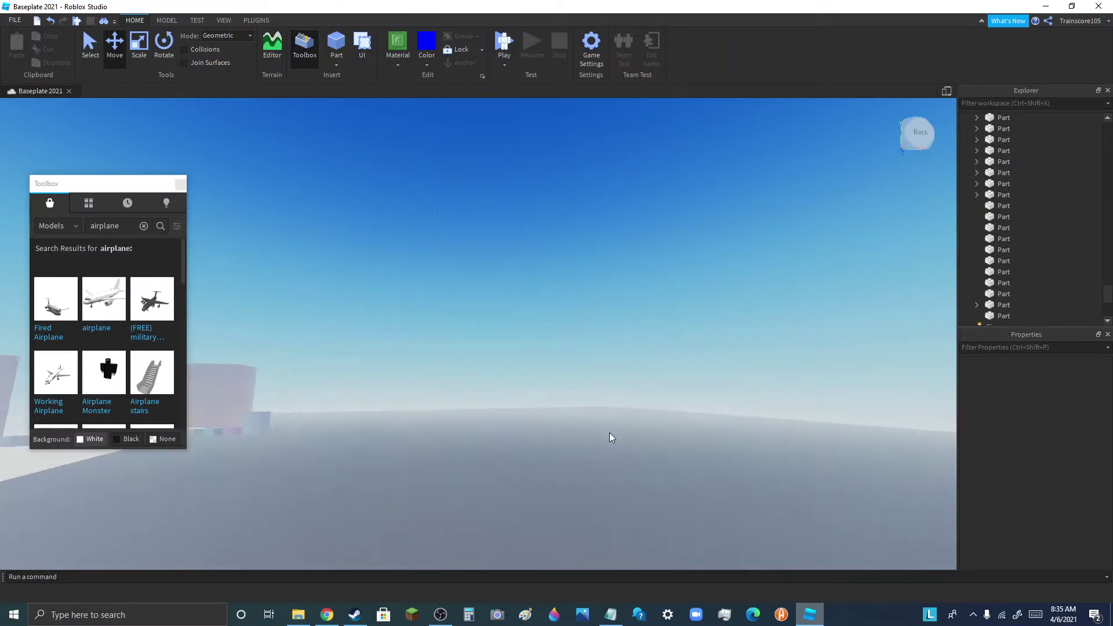
pyautogui.moveTo(627, 439); pyautogui.dragTo(627, 439, button='right')
pyautogui.press('w')
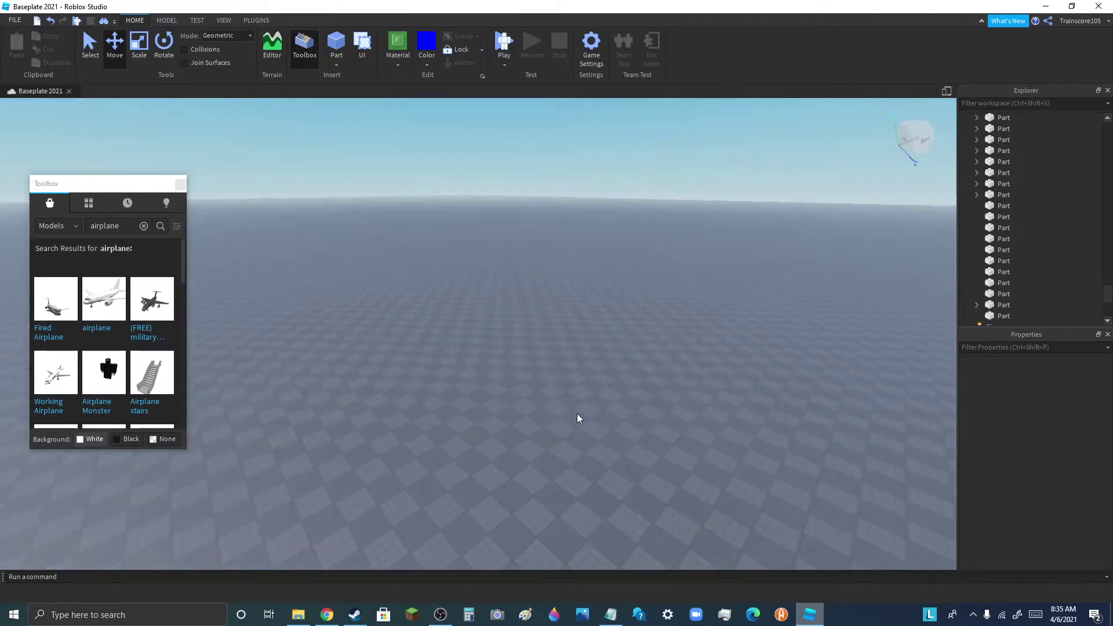
pyautogui.moveTo(578, 358)
pyautogui.mouseDown(button='right')
pyautogui.moveTo(585, 372)
pyautogui.moveTo(566, 350)
pyautogui.moveTo(578, 358)
pyautogui.mouseUp(button='right')
pyautogui.press('w')
pyautogui.press('w')
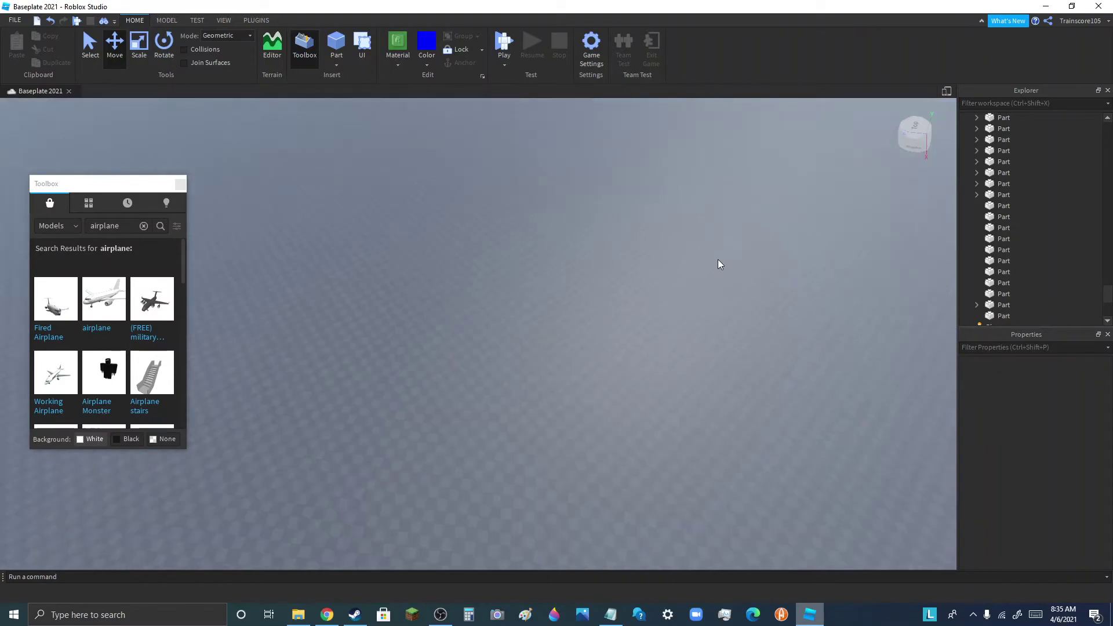
pyautogui.moveTo(711, 249); pyautogui.dragTo(711, 249, button='right')
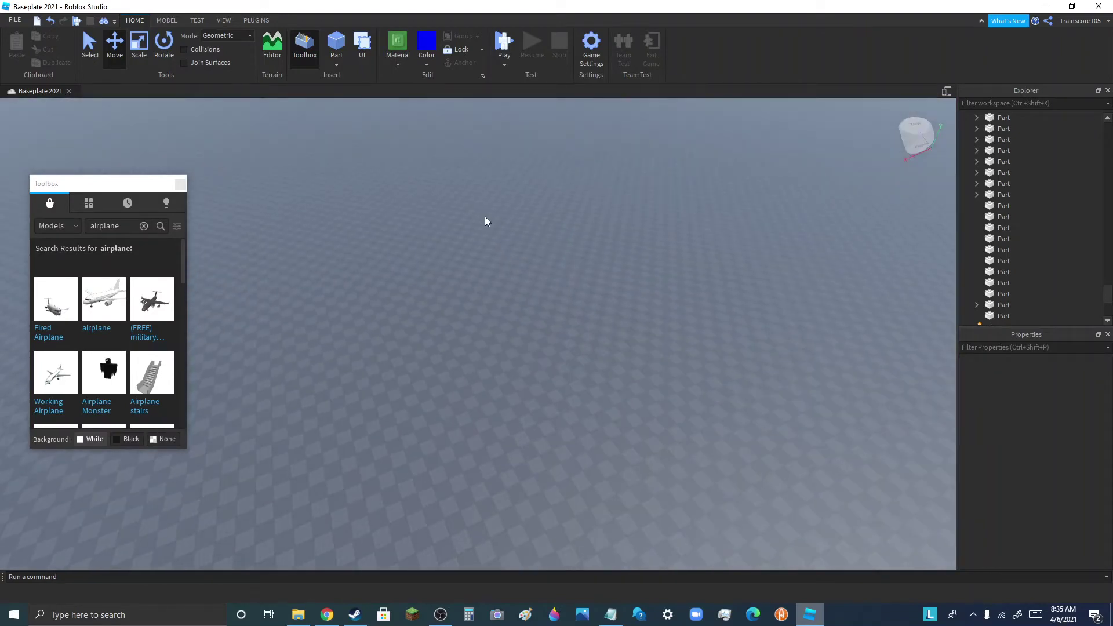
pyautogui.moveTo(506, 230); pyautogui.dragTo(506, 230, button='right')
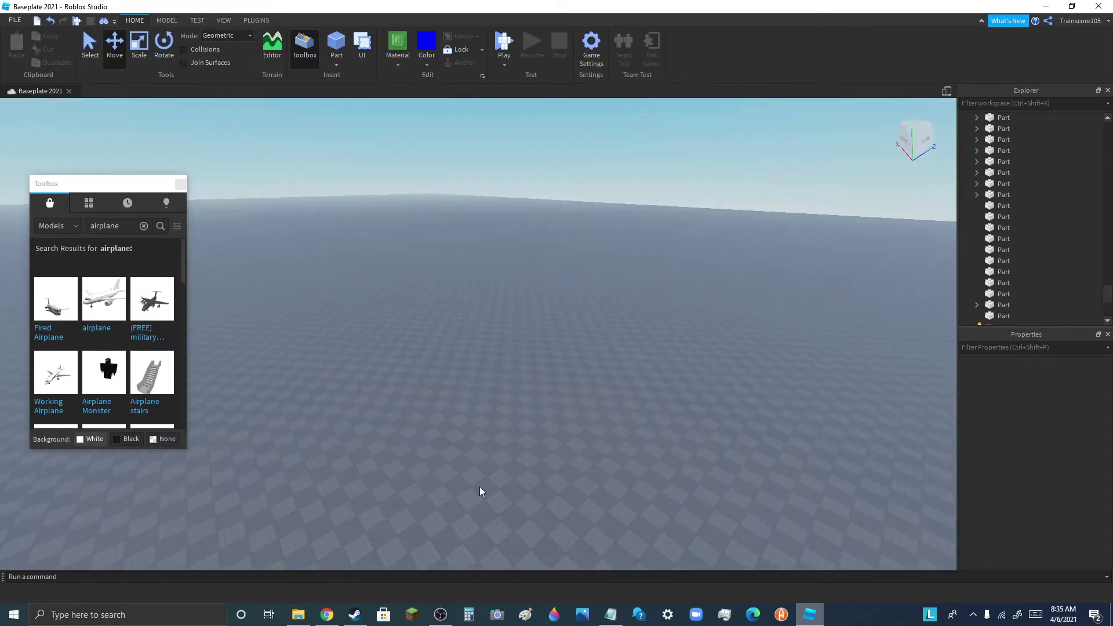
pyautogui.click(440, 614)
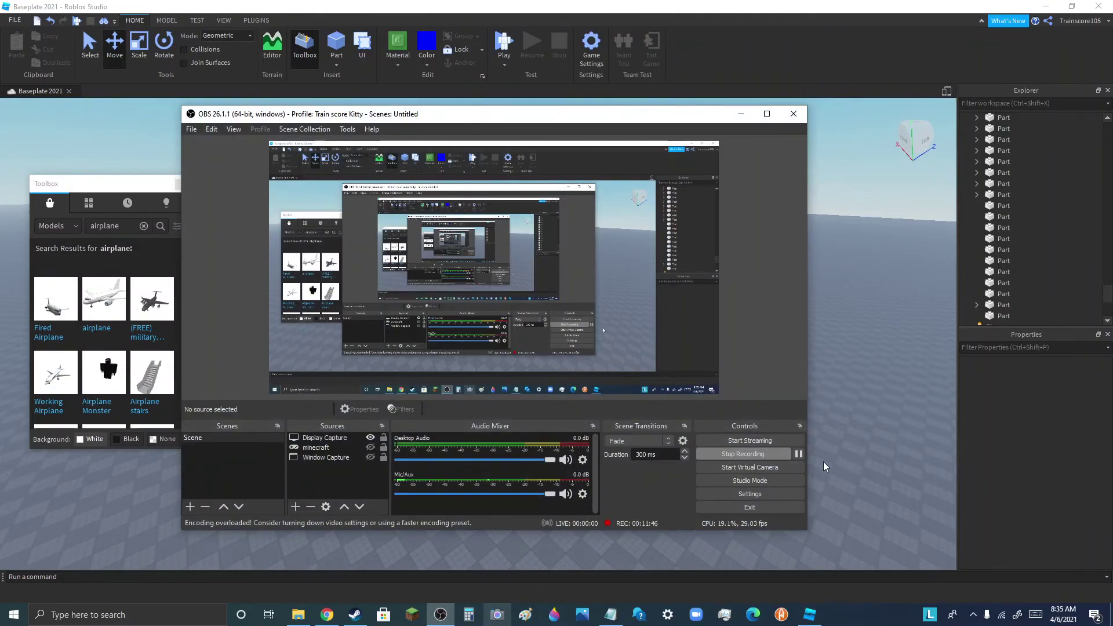